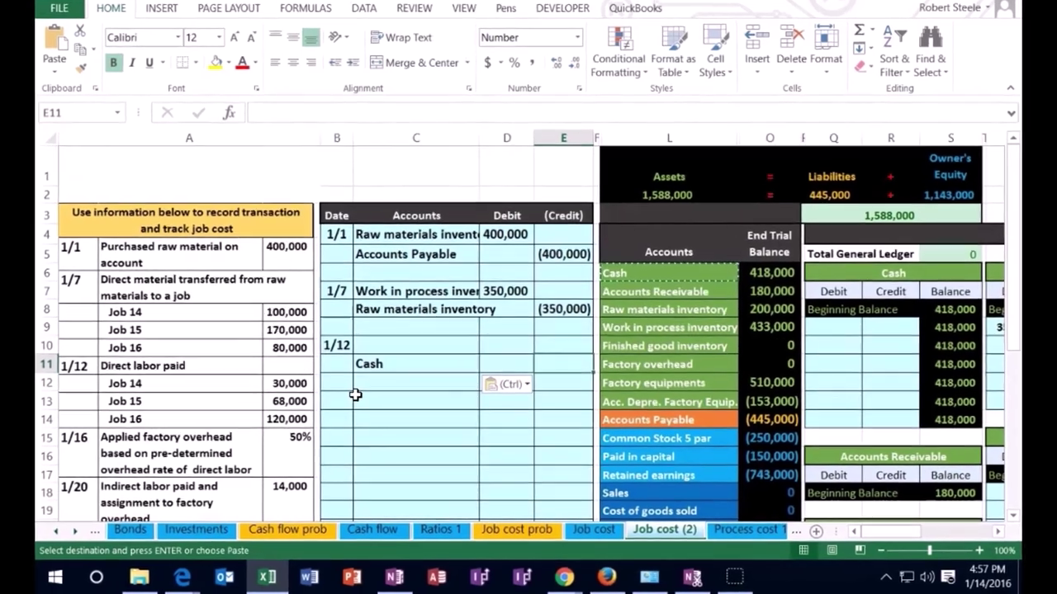
# Enter the Cash credit for the 1/12 journal entry in E11 as -(30000+68000+120000).
pyautogui.write('-(3000')
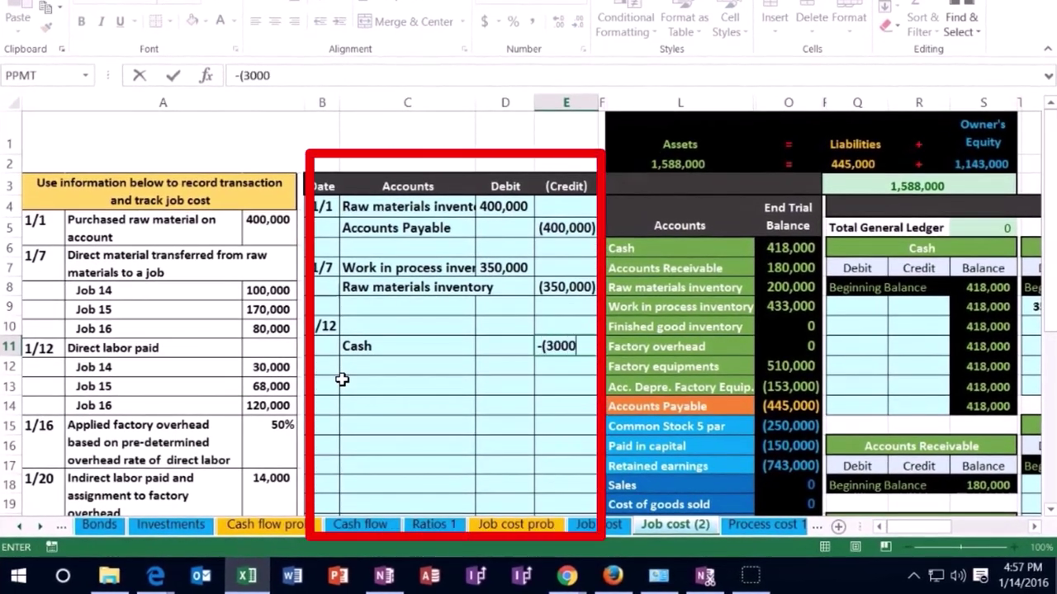
pyautogui.write('0+68000+120000')
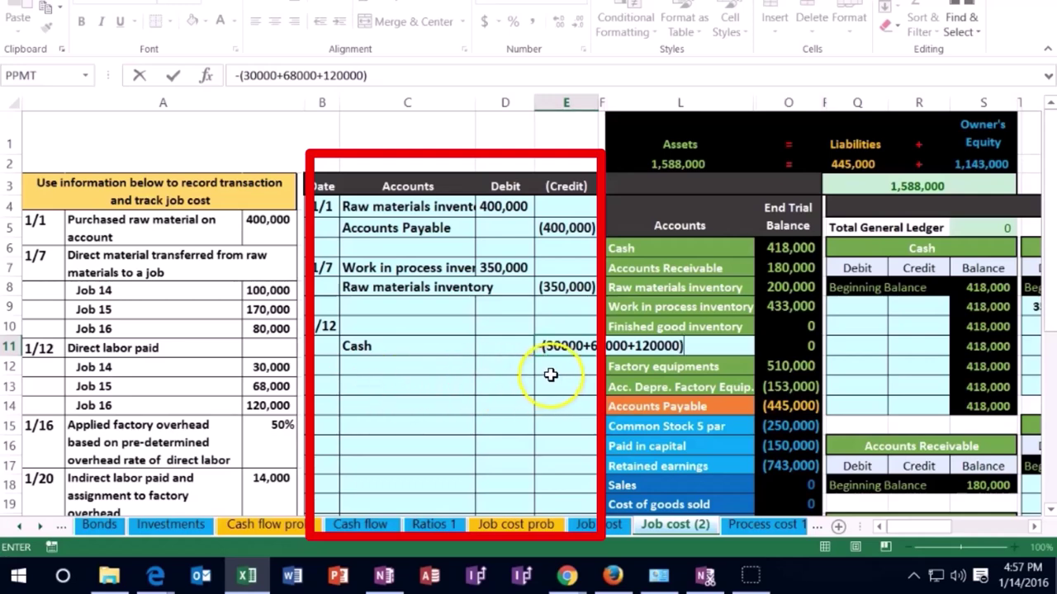
pyautogui.press('Return')
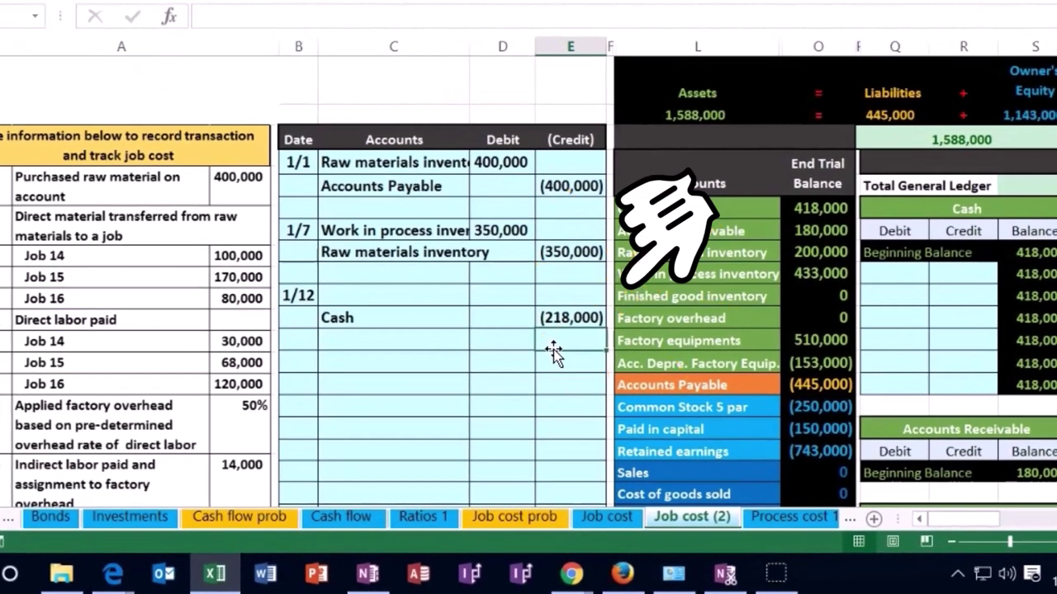
# Enter the debit of the 1/12 journal entry in D10 as the formula -E11.
pyautogui.press('Left')
pyautogui.press('Up')
pyautogui.press('Up')
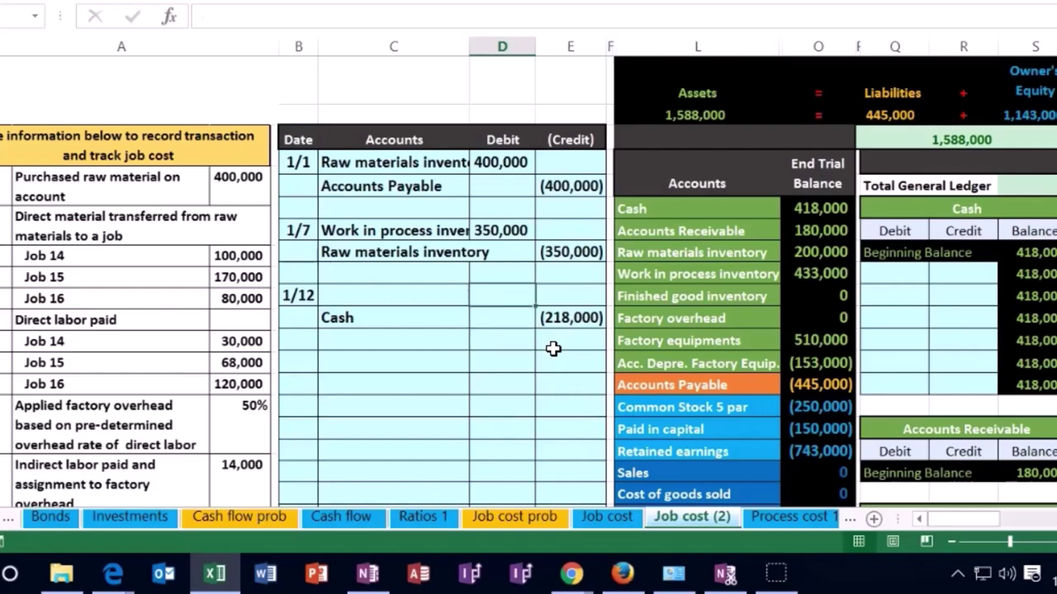
pyautogui.write('-')
pyautogui.press('Down')
pyautogui.press('Right')
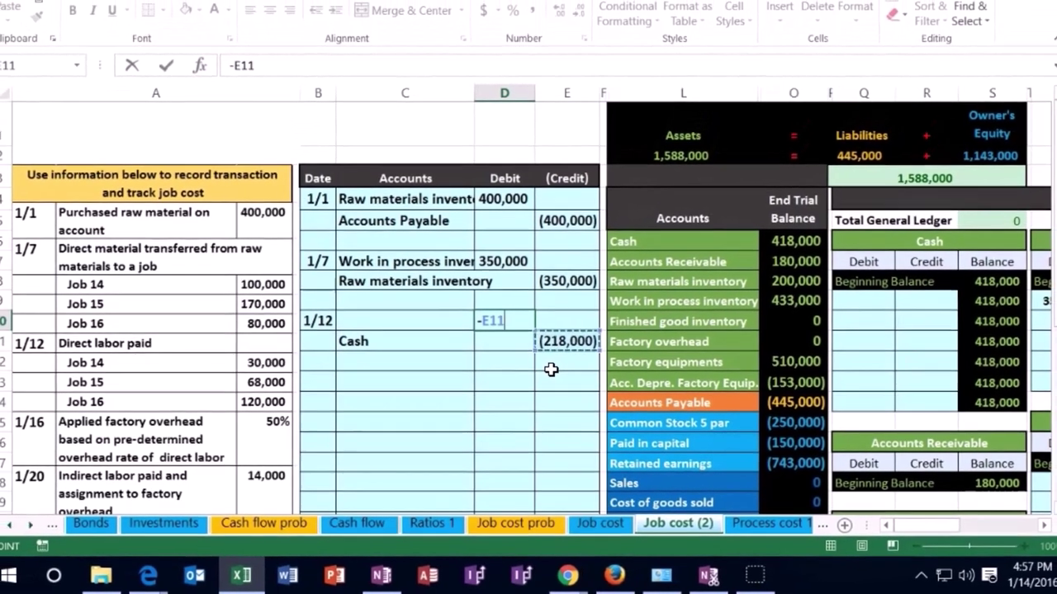
pyautogui.press('Return')
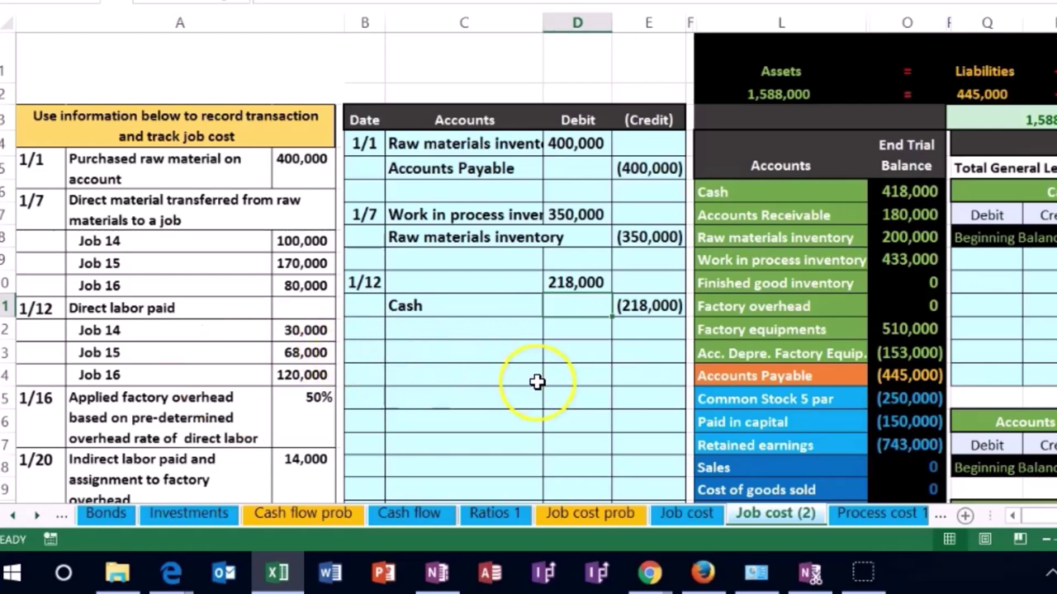
# Copy the Work in process inventory account name from the trial balance into C10 as values only.
pyautogui.scroll(-1, 537, 381)
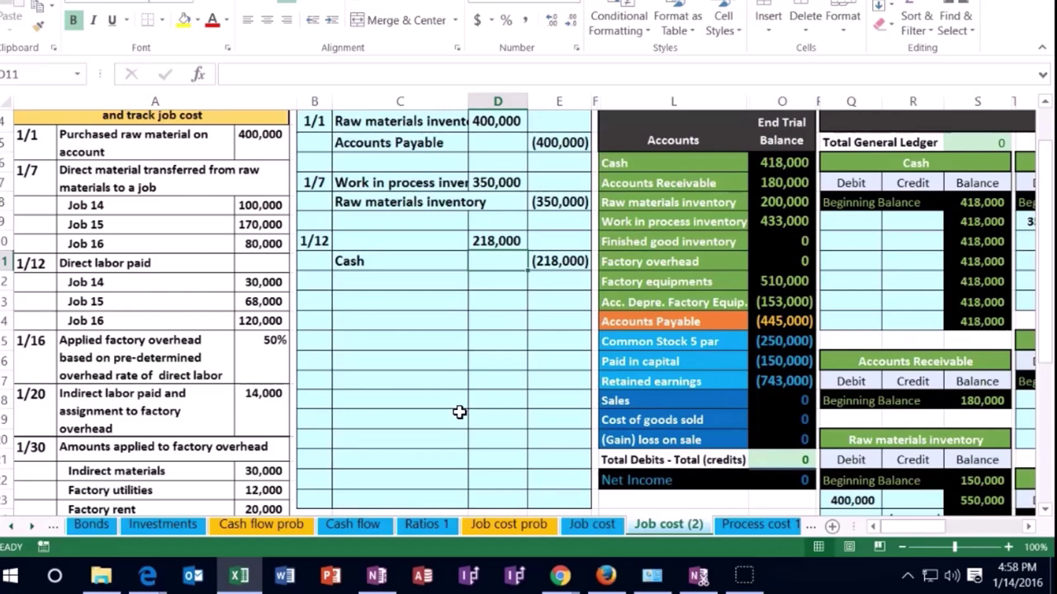
pyautogui.scroll(1, 459, 412)
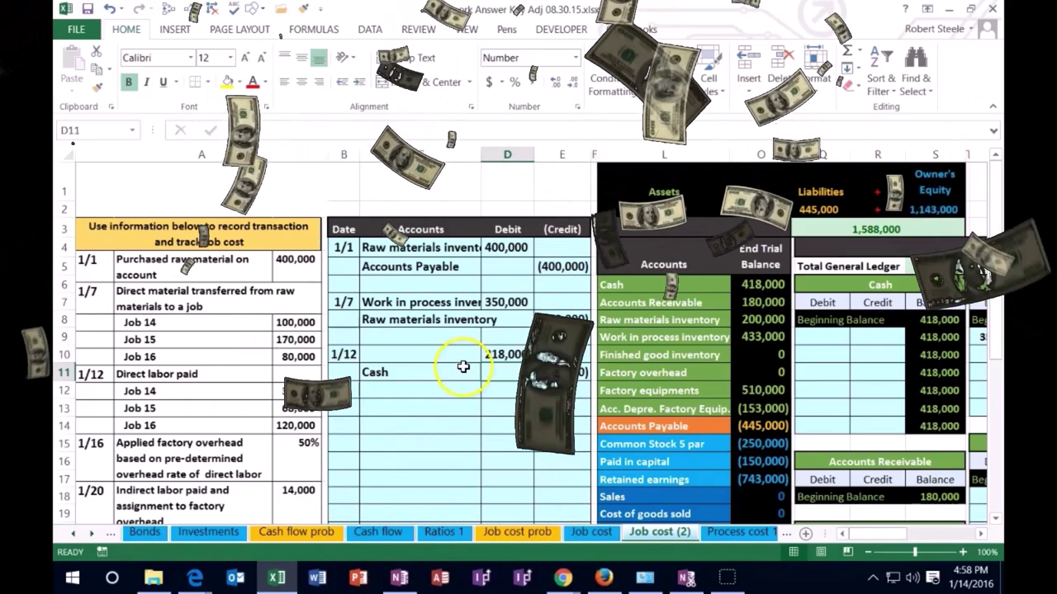
pyautogui.click(461, 355)
pyautogui.moveTo(611, 497); pyautogui.dragTo(759, 504)
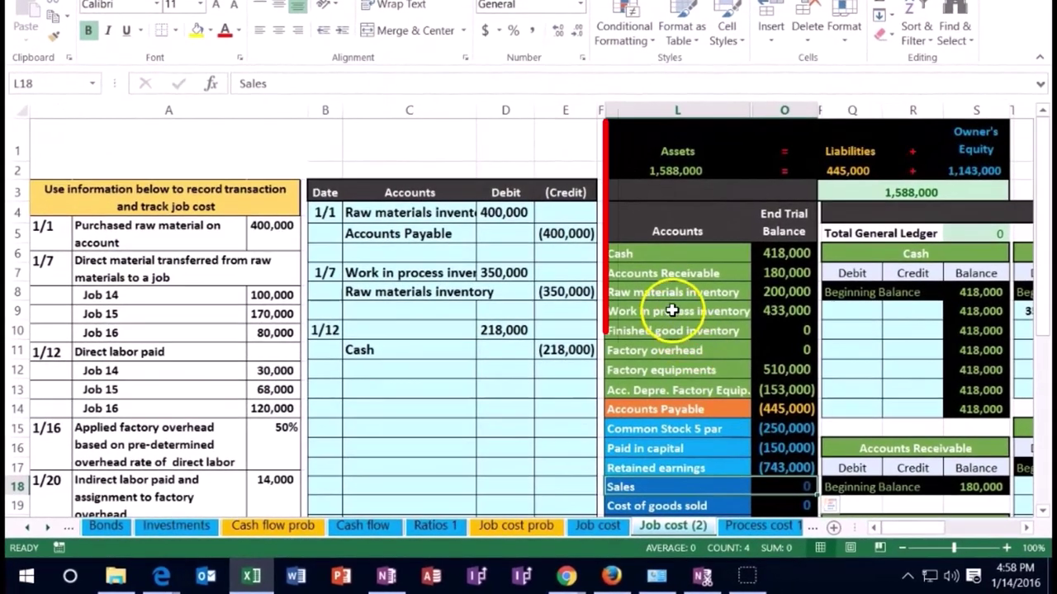
pyautogui.moveTo(667, 294); pyautogui.dragTo(665, 329)
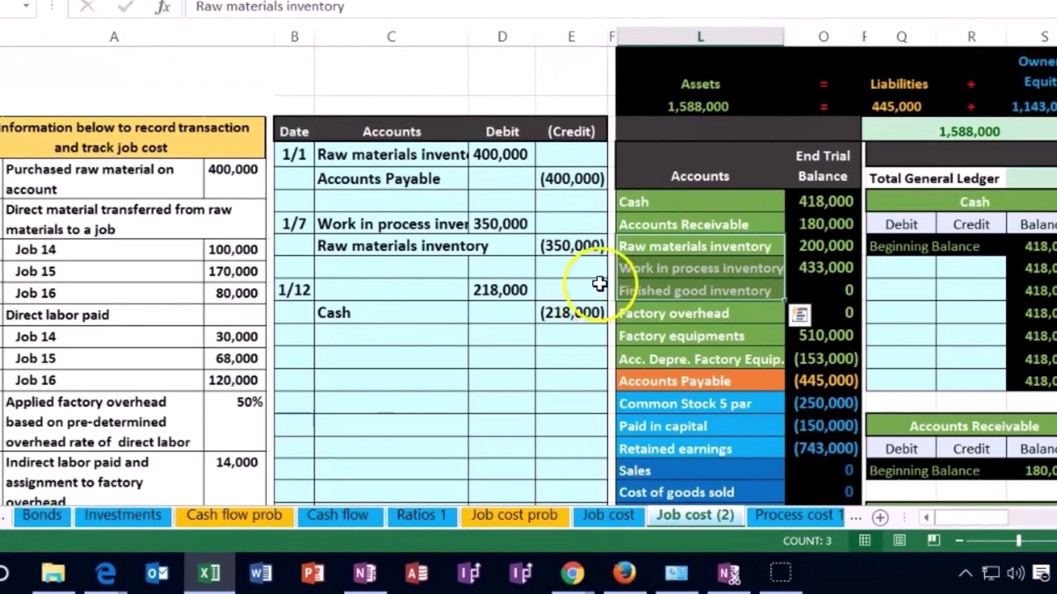
pyautogui.click(636, 269)
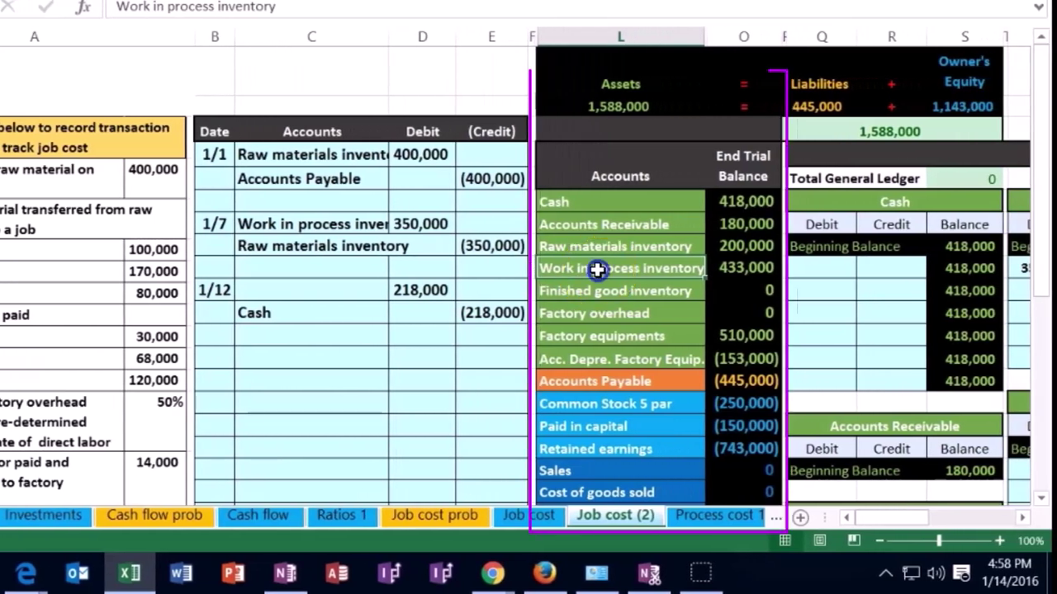
pyautogui.moveTo(596, 269); pyautogui.dragTo(706, 269)
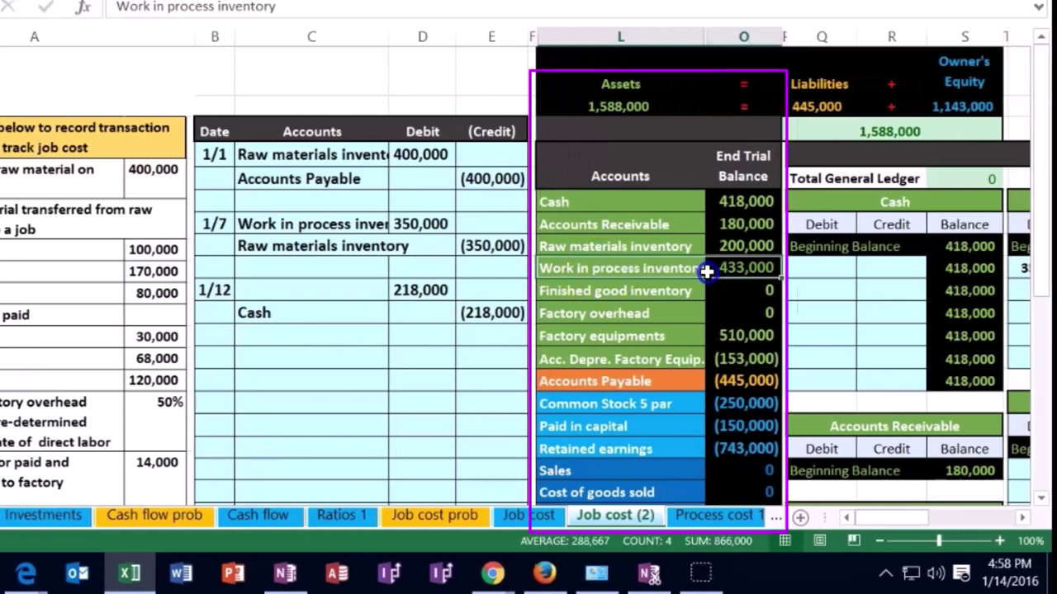
pyautogui.click(658, 270)
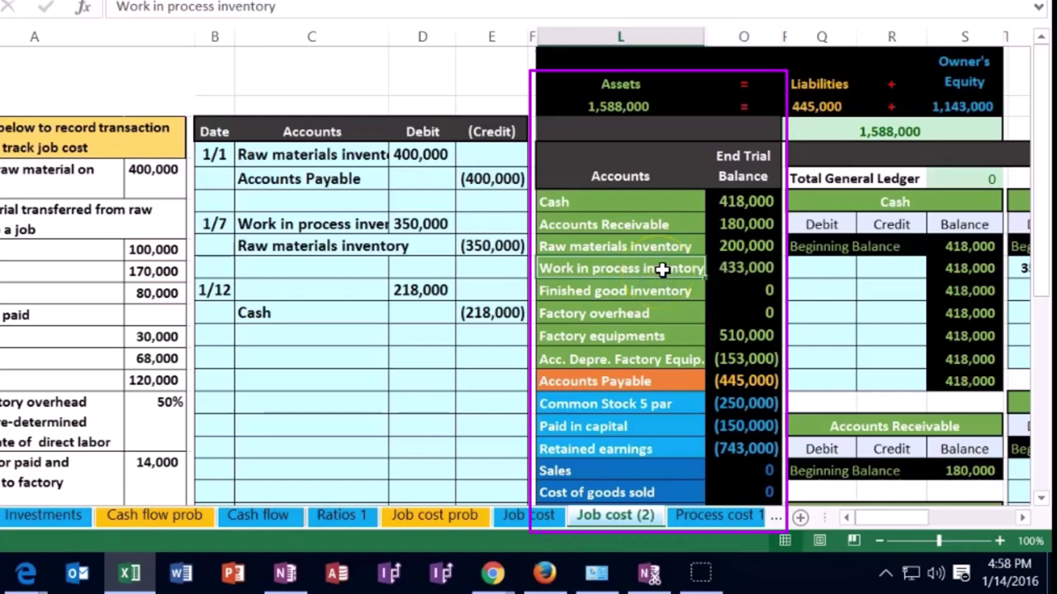
pyautogui.rightClick(661, 270)
pyautogui.click(727, 4)
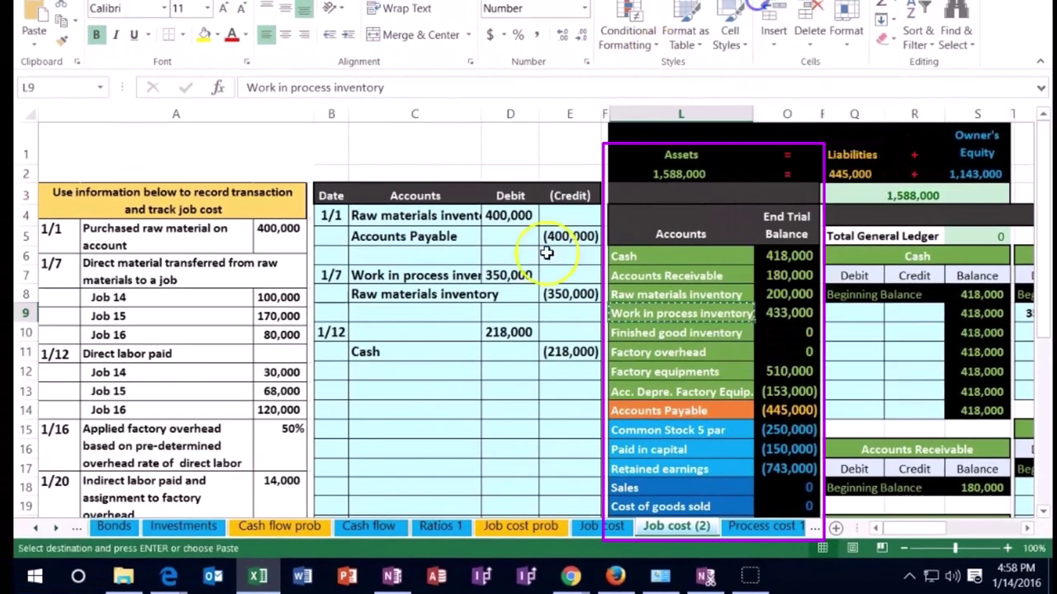
pyautogui.click(390, 327)
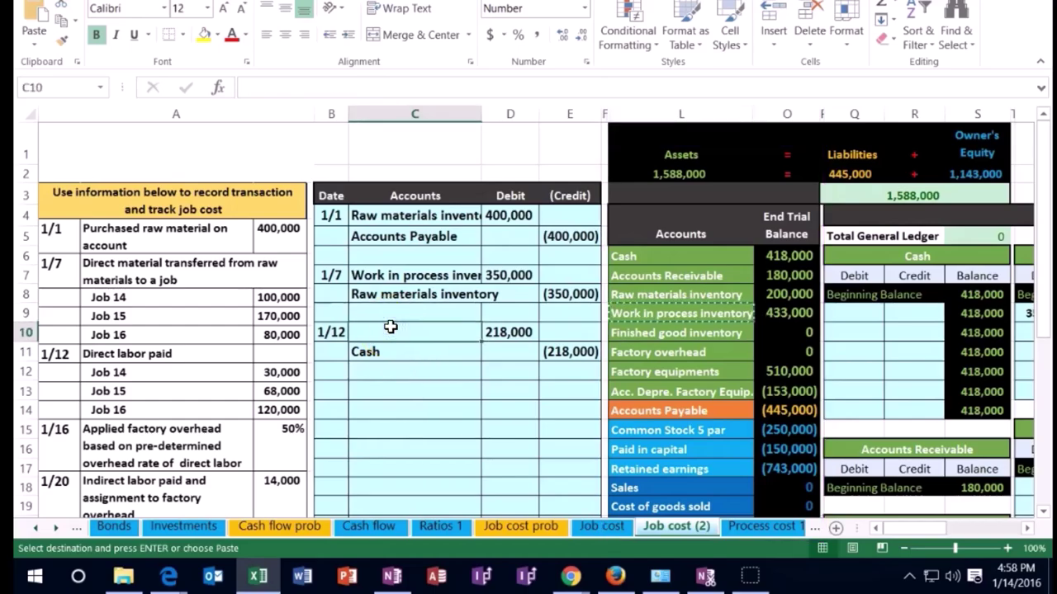
pyautogui.rightClick(389, 327)
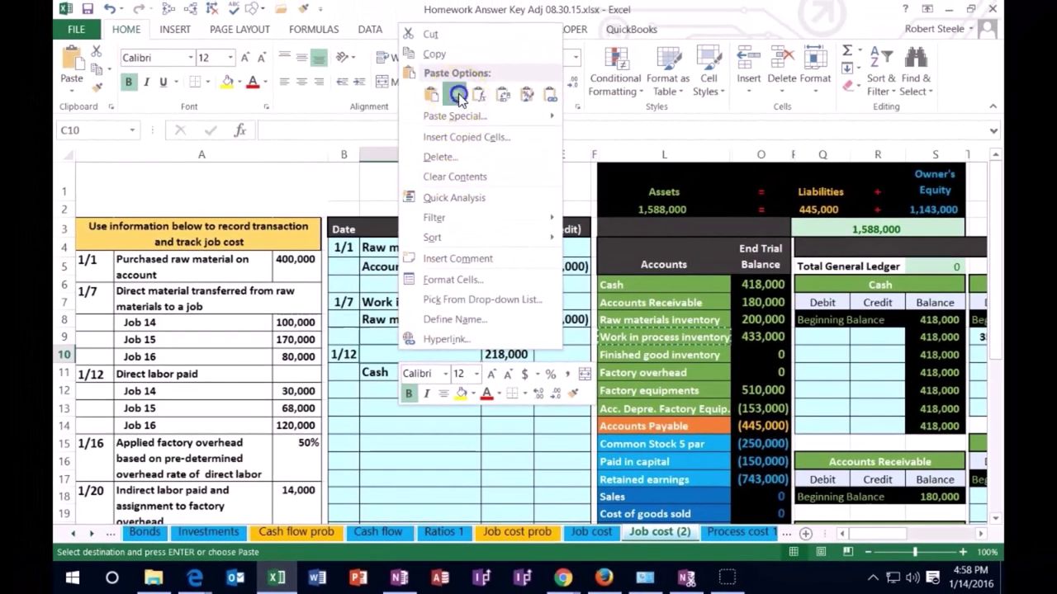
pyautogui.click(453, 48)
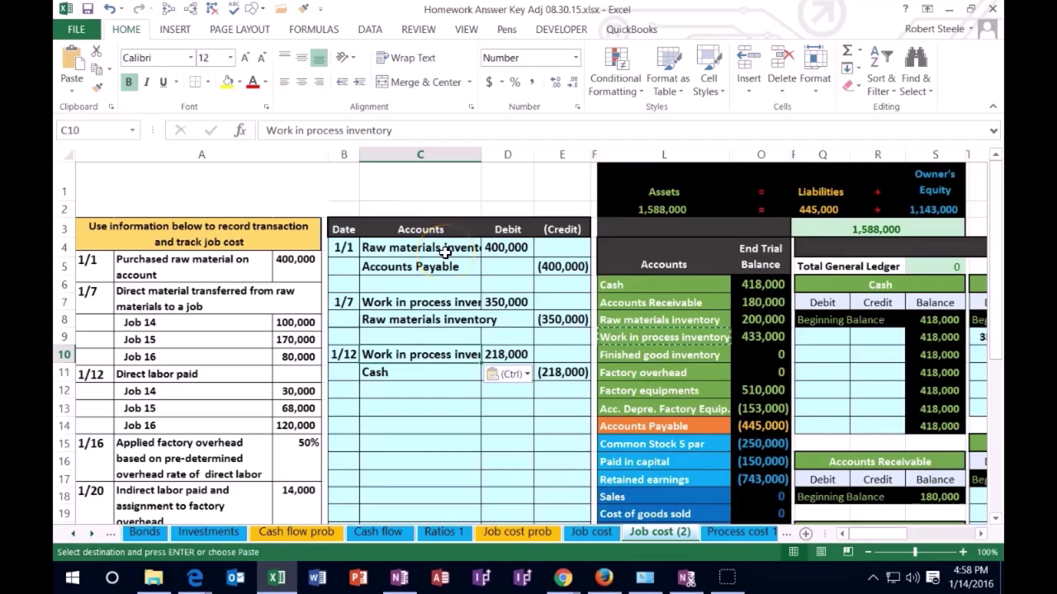
# Post the 1/12 debit to the Work in process inventory ledger account by entering =D10 in U10.
pyautogui.click(869, 553)
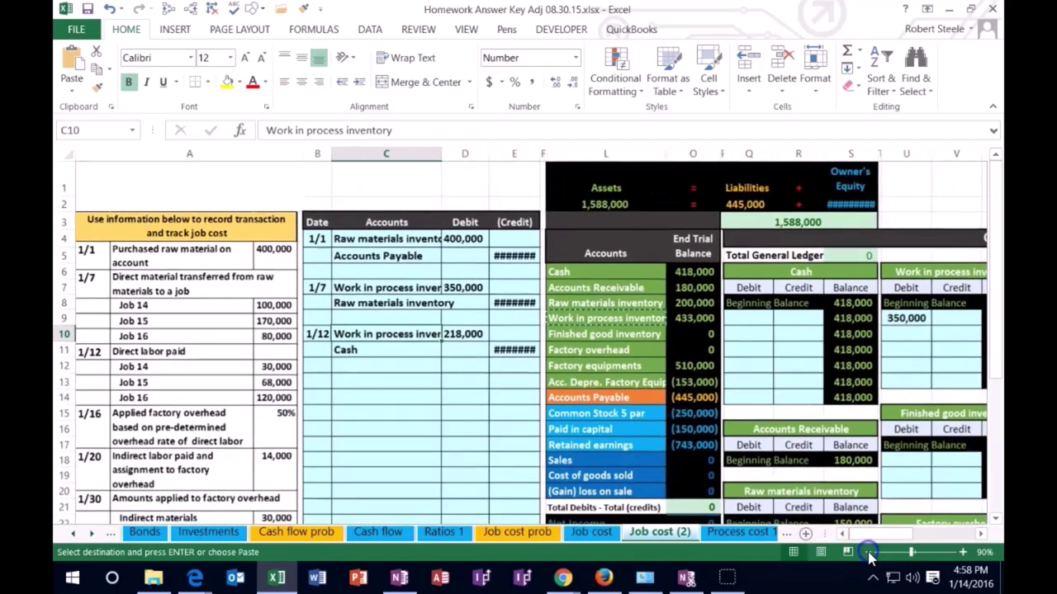
pyautogui.click(869, 552)
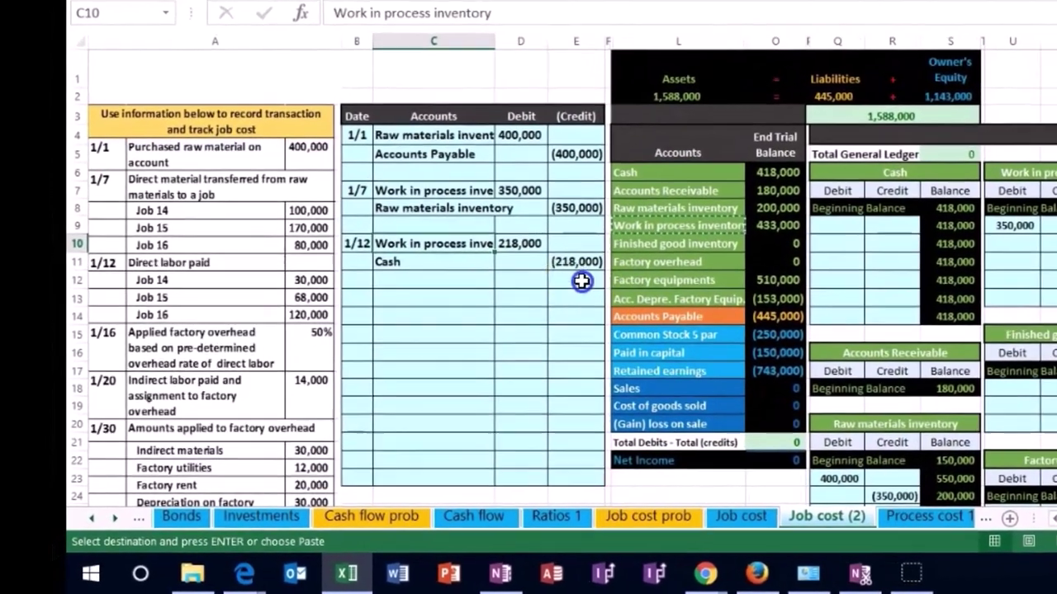
pyautogui.click(475, 340)
pyautogui.press('Right')
pyautogui.press('Right')
pyautogui.press('Right')
pyautogui.press('Right')
pyautogui.press('Right')
pyautogui.press('Right')
pyautogui.press('Right')
pyautogui.press('Right')
pyautogui.press('Right')
pyautogui.press('Right')
pyautogui.press('Right')
pyautogui.press('Right')
pyautogui.press('Right')
pyautogui.press('Right')
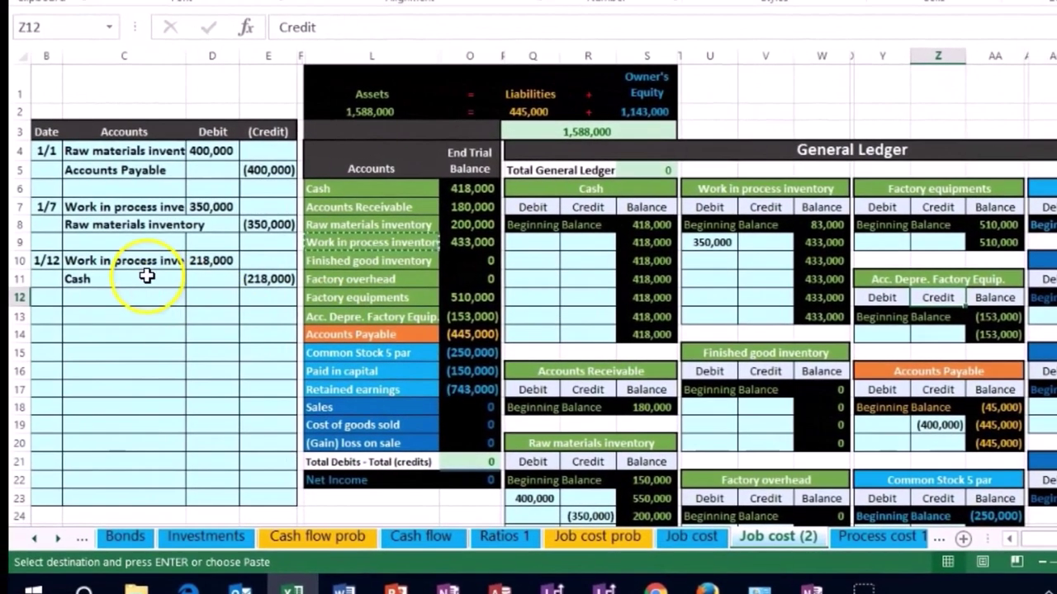
pyautogui.click(93, 269)
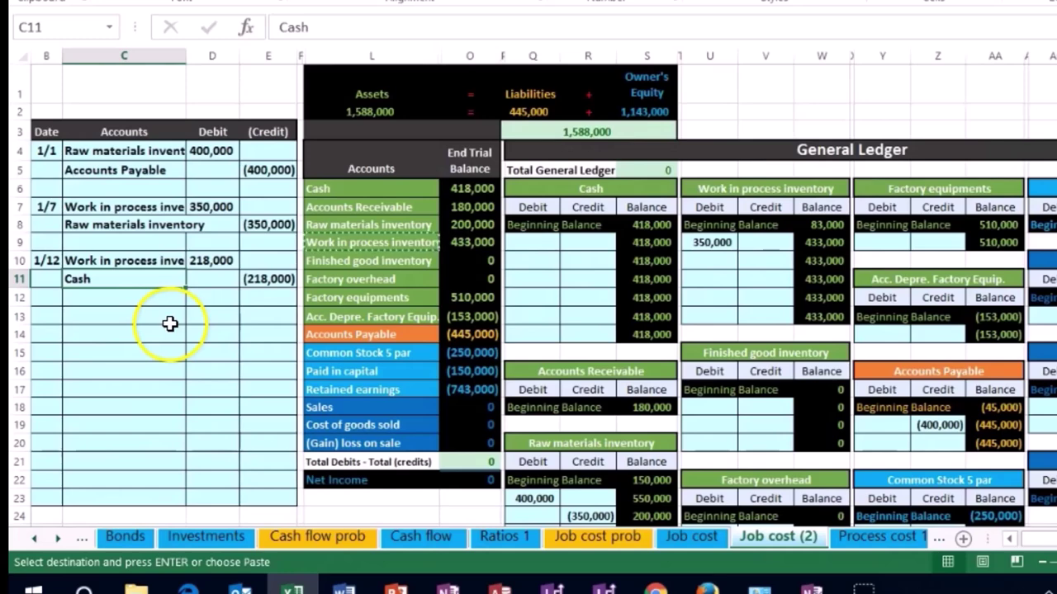
pyautogui.moveTo(111, 259); pyautogui.dragTo(206, 261)
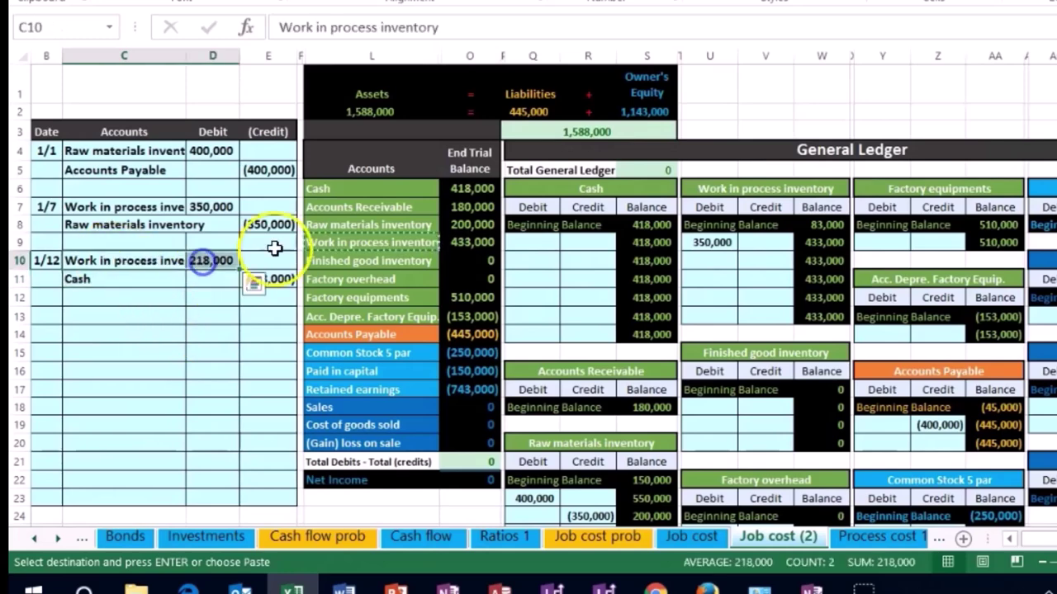
pyautogui.moveTo(319, 242); pyautogui.dragTo(475, 245)
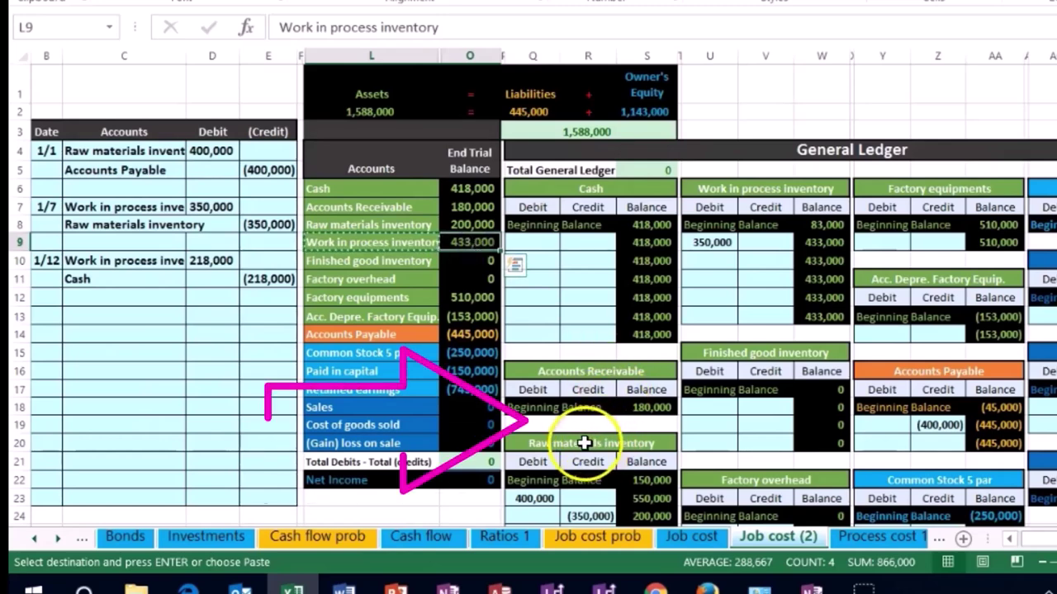
pyautogui.click(699, 192)
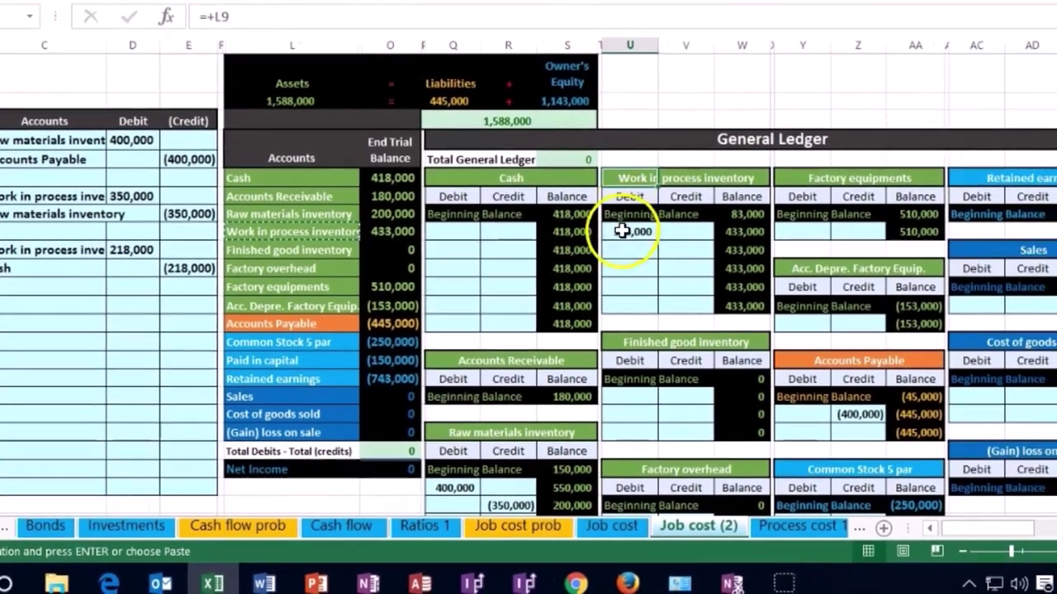
pyautogui.click(707, 260)
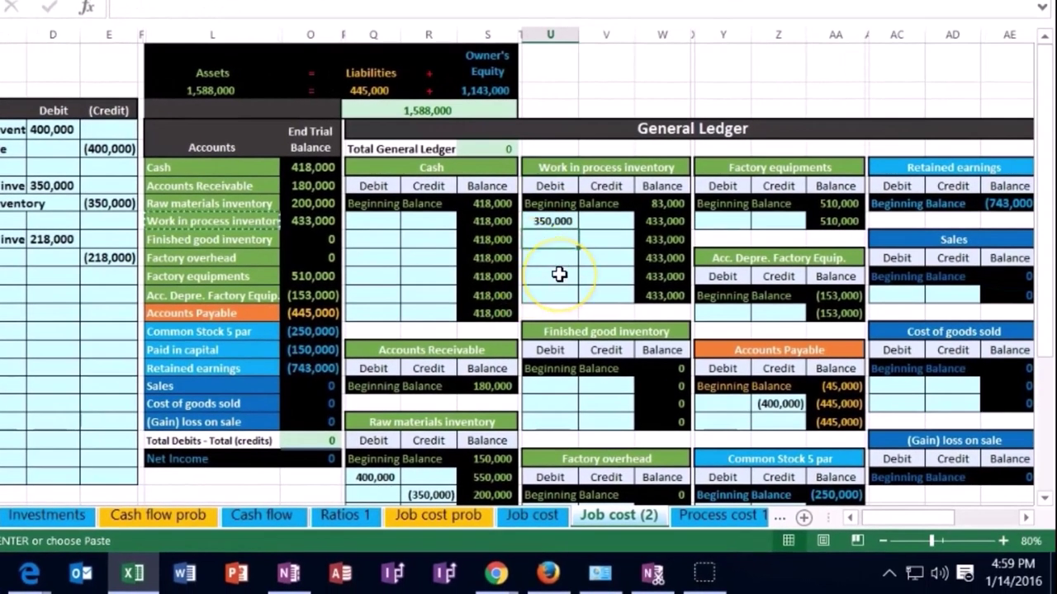
pyautogui.write('=')
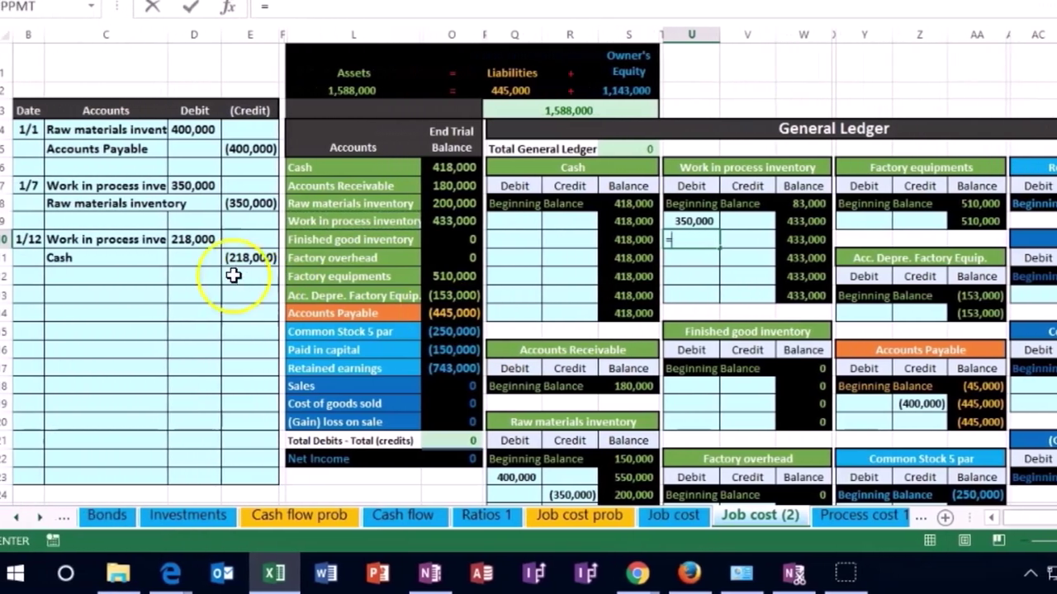
pyautogui.click(192, 239)
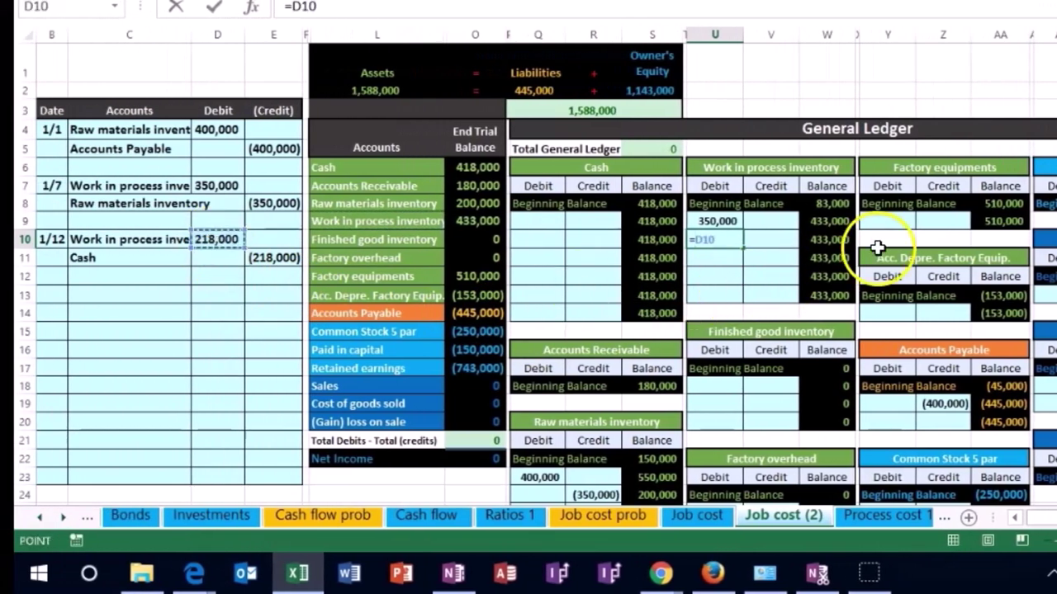
pyautogui.press('Return')
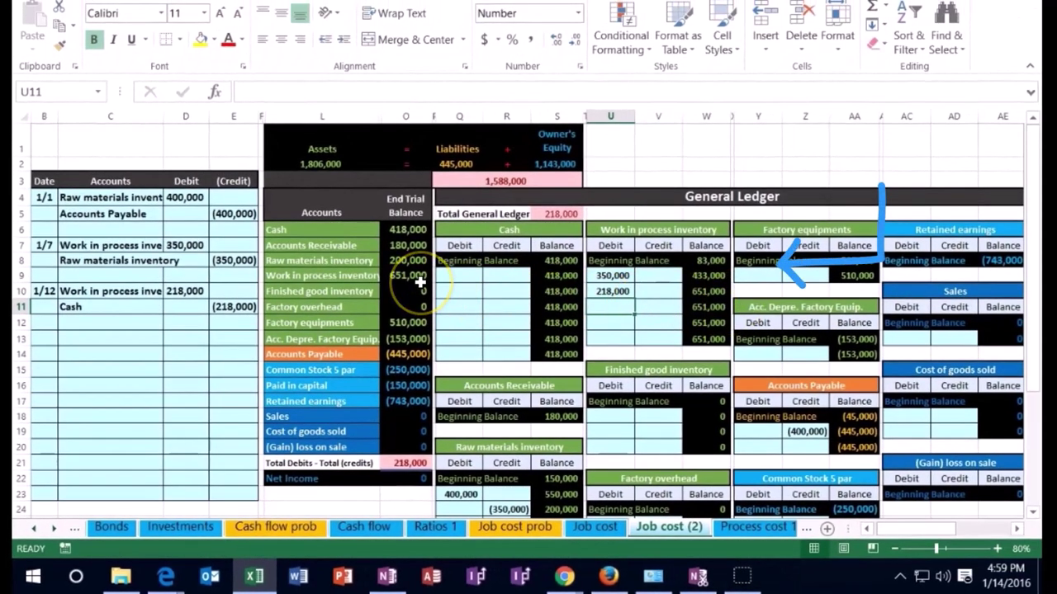
# Post the 1/12 credit to the Cash ledger account by entering =E11 in R9.
pyautogui.moveTo(125, 309); pyautogui.dragTo(217, 306)
pyautogui.moveTo(279, 229); pyautogui.dragTo(394, 223)
pyautogui.click(465, 273)
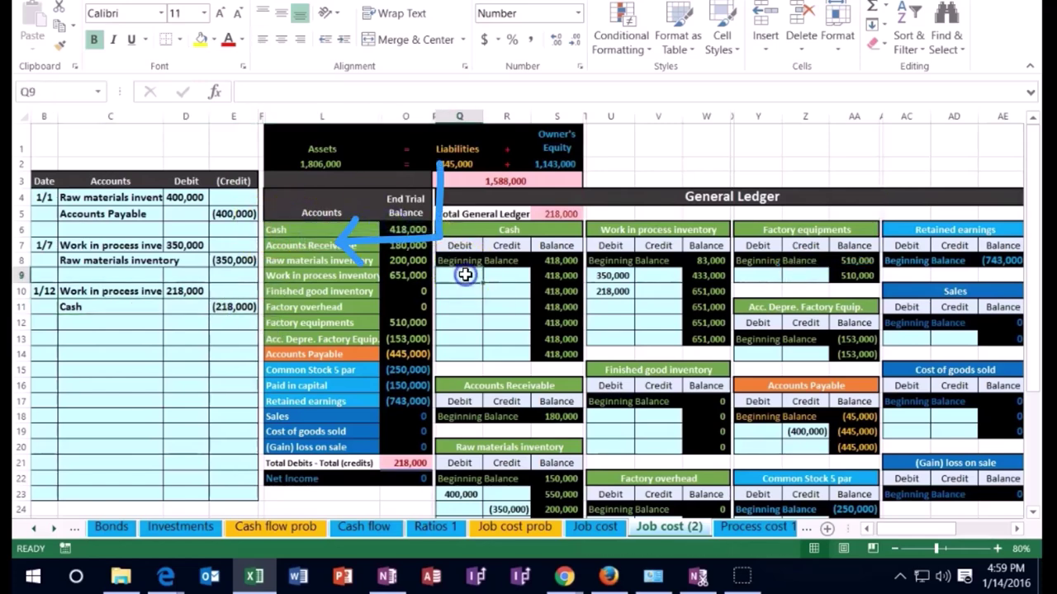
pyautogui.click(497, 273)
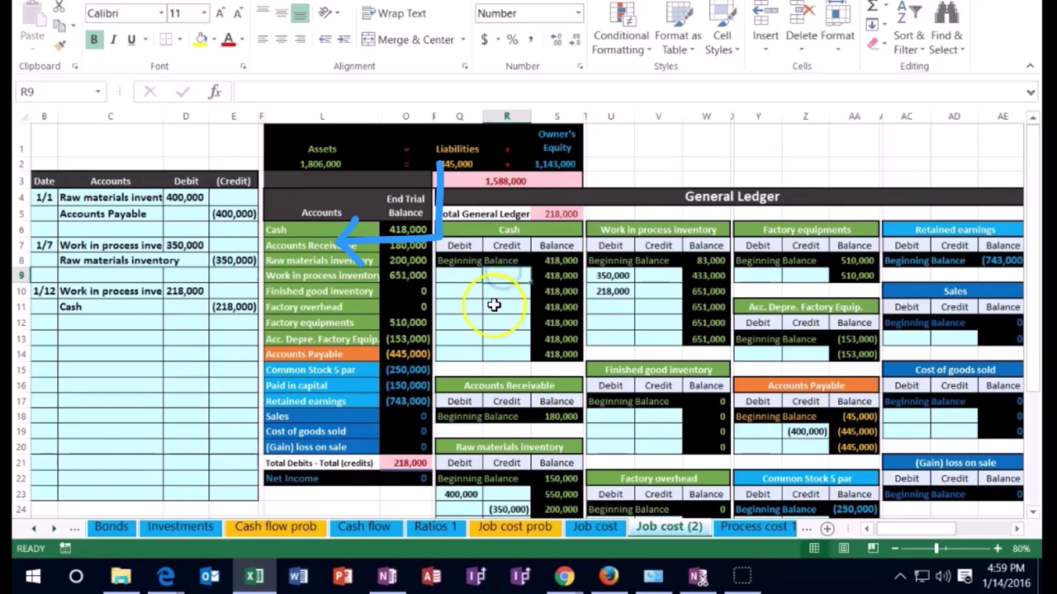
pyautogui.write('=')
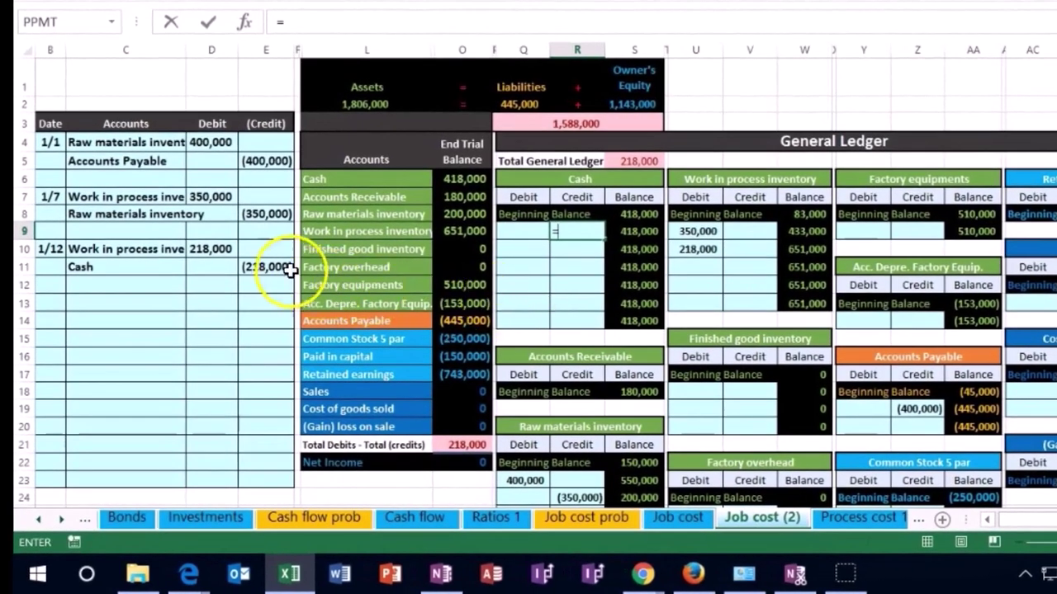
pyautogui.click(285, 269)
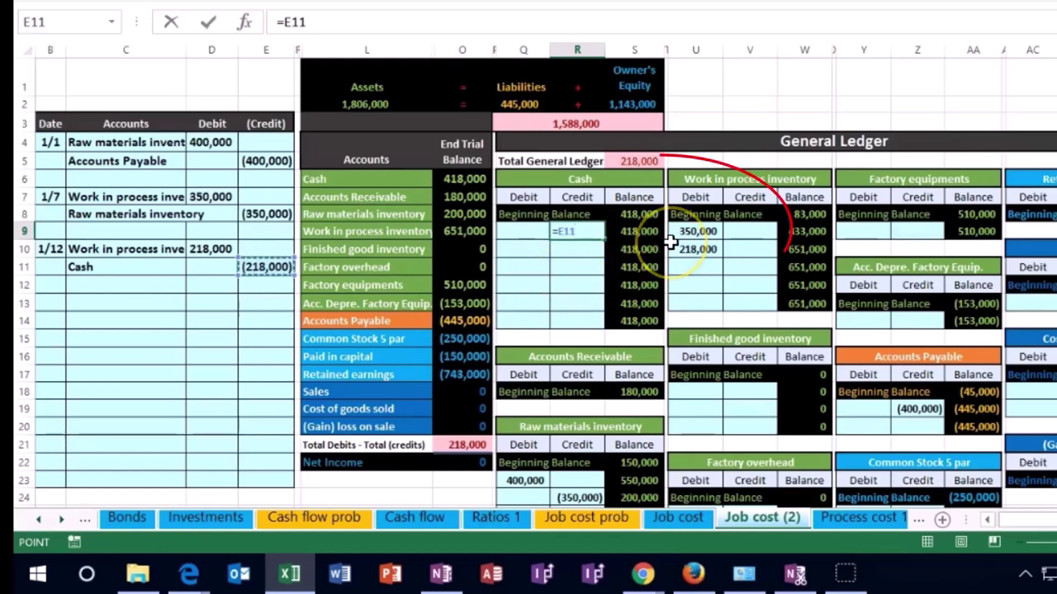
pyautogui.press('Return')
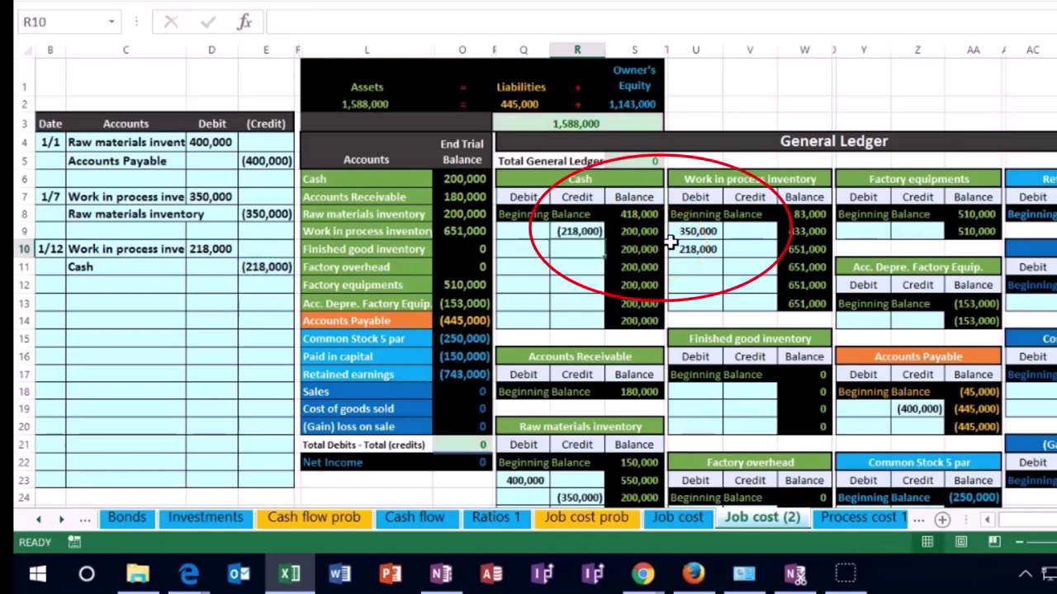
pyautogui.click(473, 180)
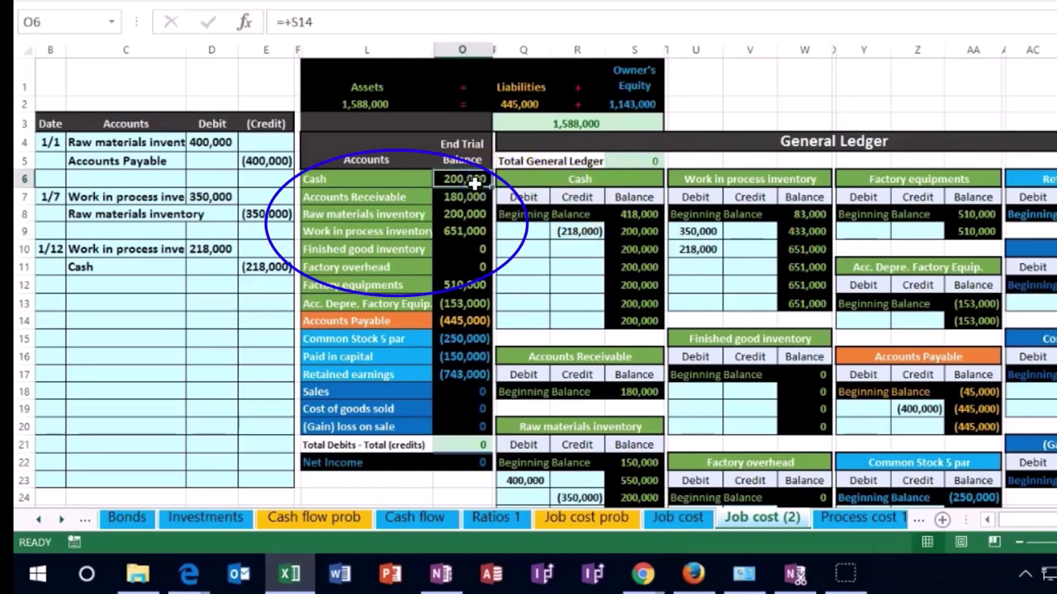
pyautogui.click(695, 232)
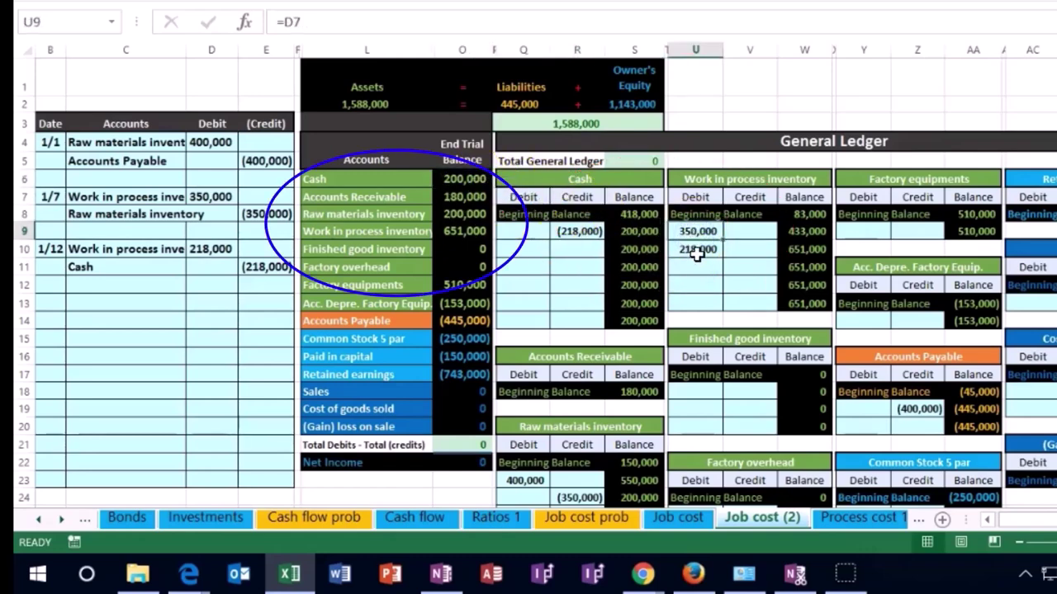
# Check the 1/12 work in process posting against the direct labor amounts for Jobs 14, 15 and 16 in the transaction information.
pyautogui.click(697, 250)
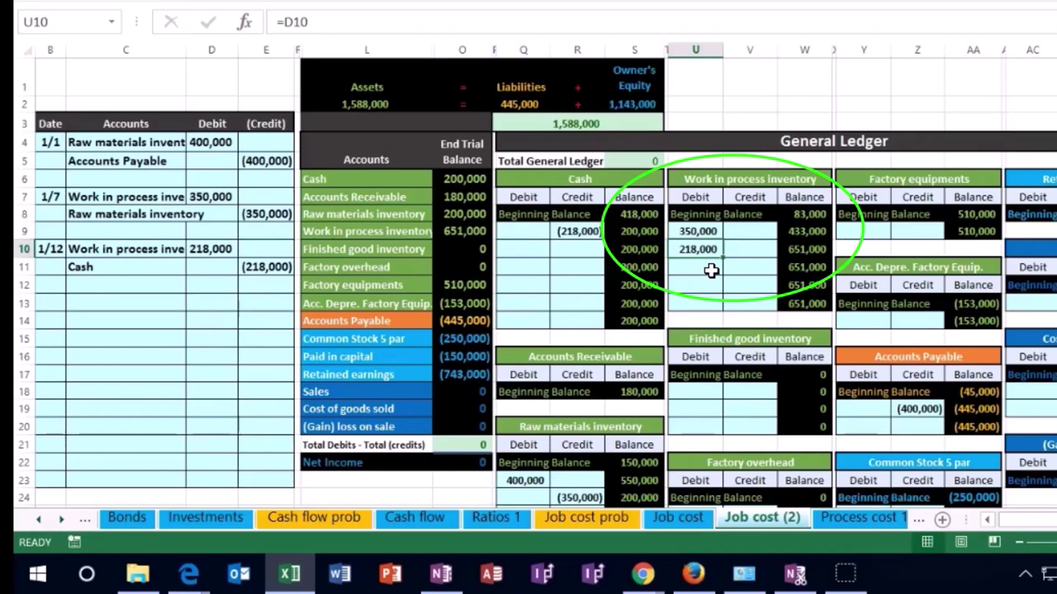
pyautogui.press('Left')
pyautogui.press('Left')
pyautogui.press('Left')
pyautogui.press('Left')
pyautogui.press('Left')
pyautogui.press('Left')
pyautogui.press('Left')
pyautogui.press('Left')
pyautogui.press('Left')
pyautogui.press('Left')
pyautogui.press('Left')
pyautogui.press('Left')
pyautogui.press('Left')
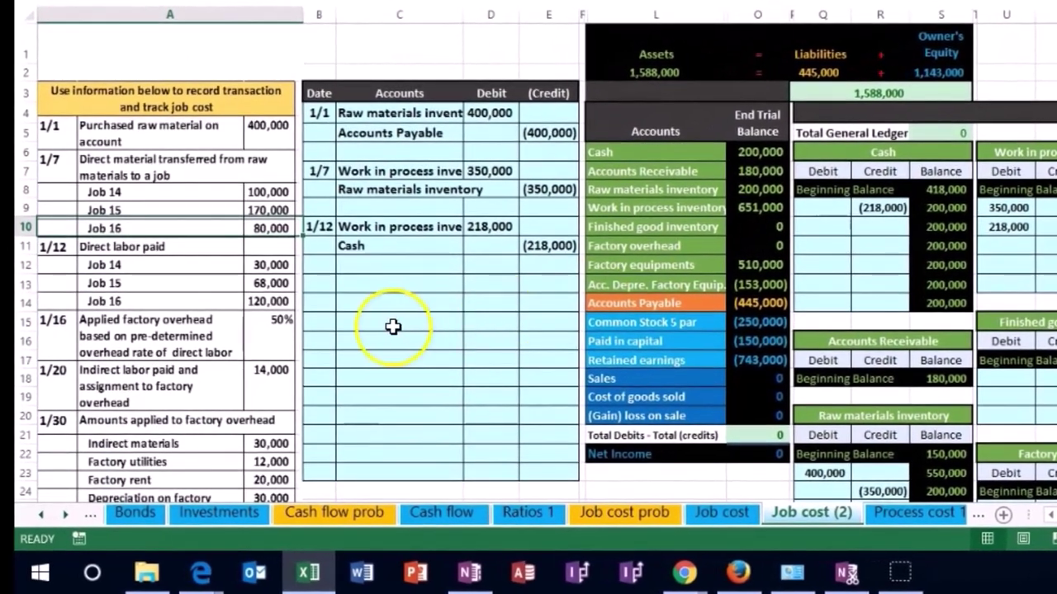
pyautogui.click(388, 328)
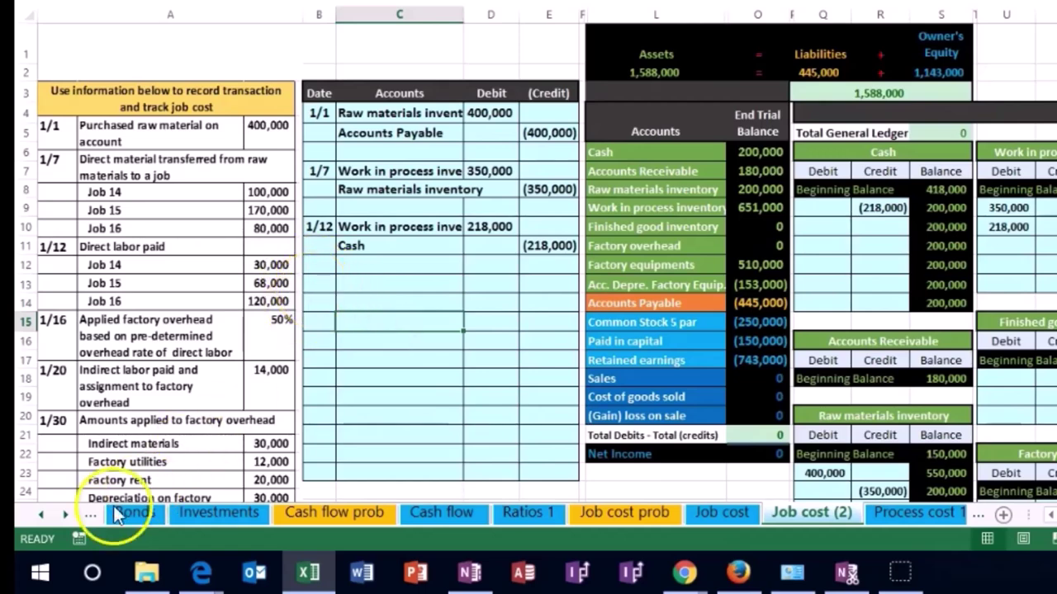
pyautogui.click(1008, 226)
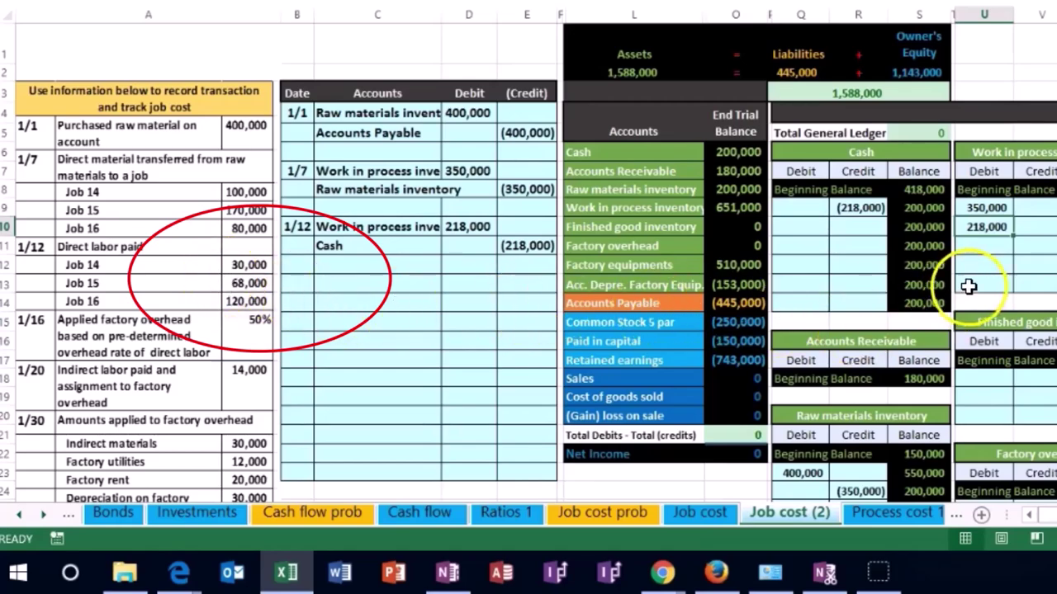
# Examine the Job 14, Job 15 and Job 16 sections of the job cost record beside the general ledger.
pyautogui.click(1013, 247)
pyautogui.hscroll(3, 1013, 248)
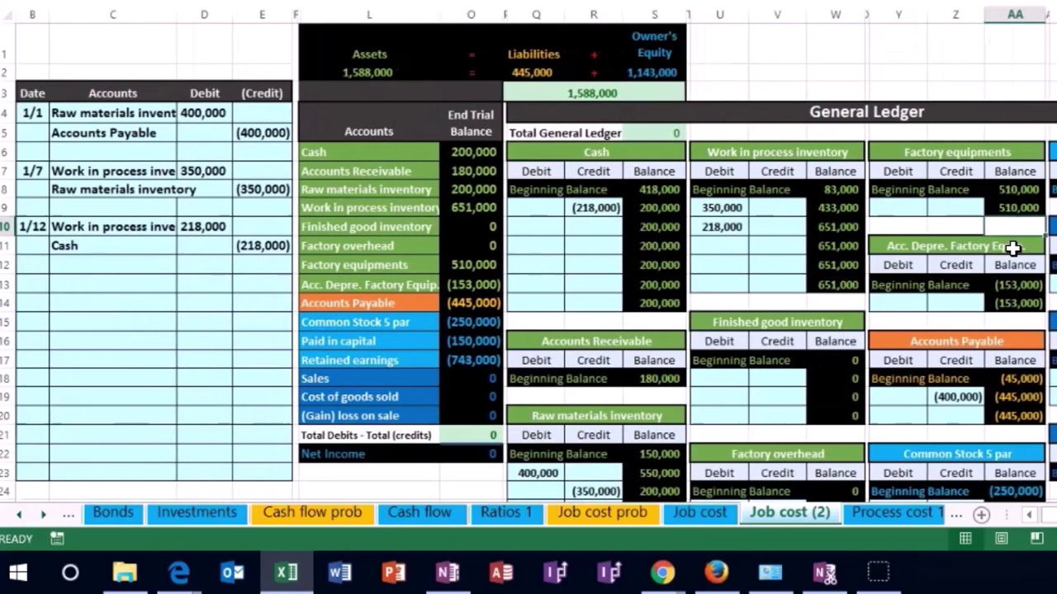
pyautogui.press('Right')
pyautogui.press('Right')
pyautogui.press('Right')
pyautogui.press('Right')
pyautogui.press('Right')
pyautogui.press('Right')
pyautogui.press('Right')
pyautogui.press('Right')
pyautogui.press('Right')
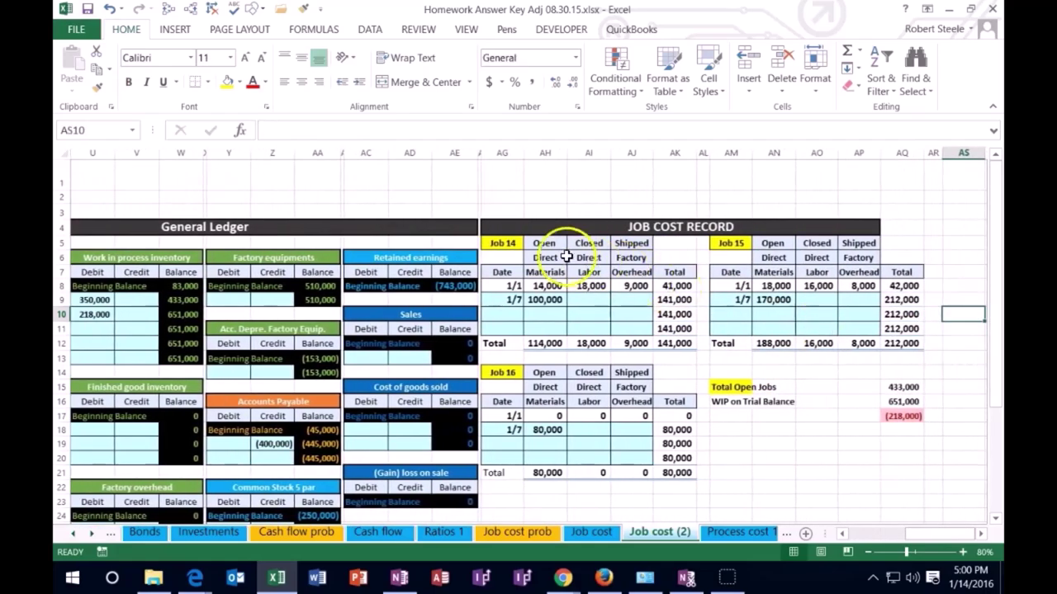
pyautogui.click(502, 243)
pyautogui.click(730, 243)
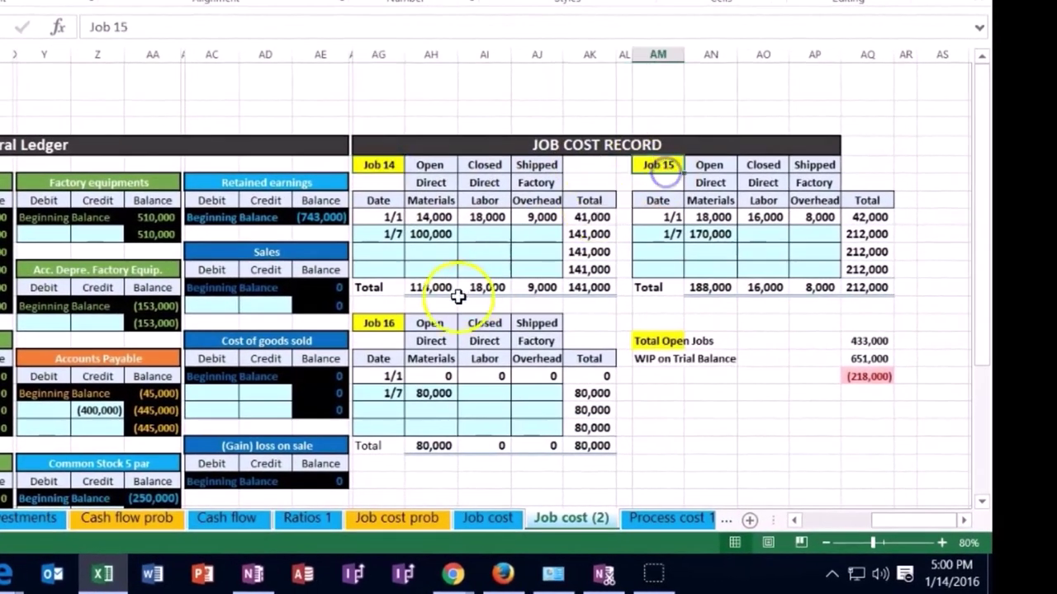
pyautogui.click(379, 323)
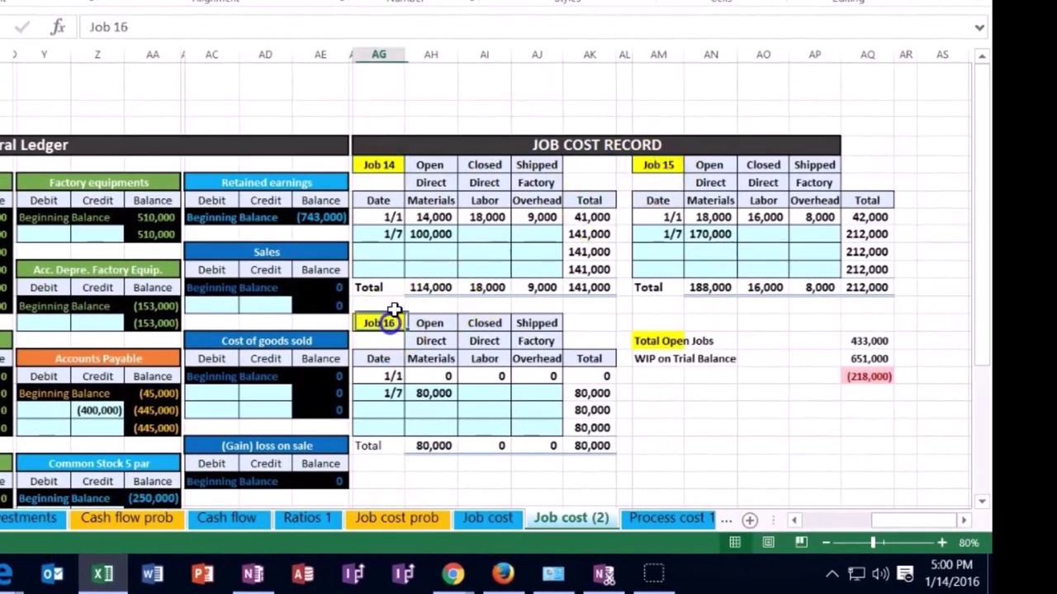
# Record the 1/12 direct labor of 30,000 in the Job 14 cost record, with date 1/12 in AG10.
pyautogui.click(359, 252)
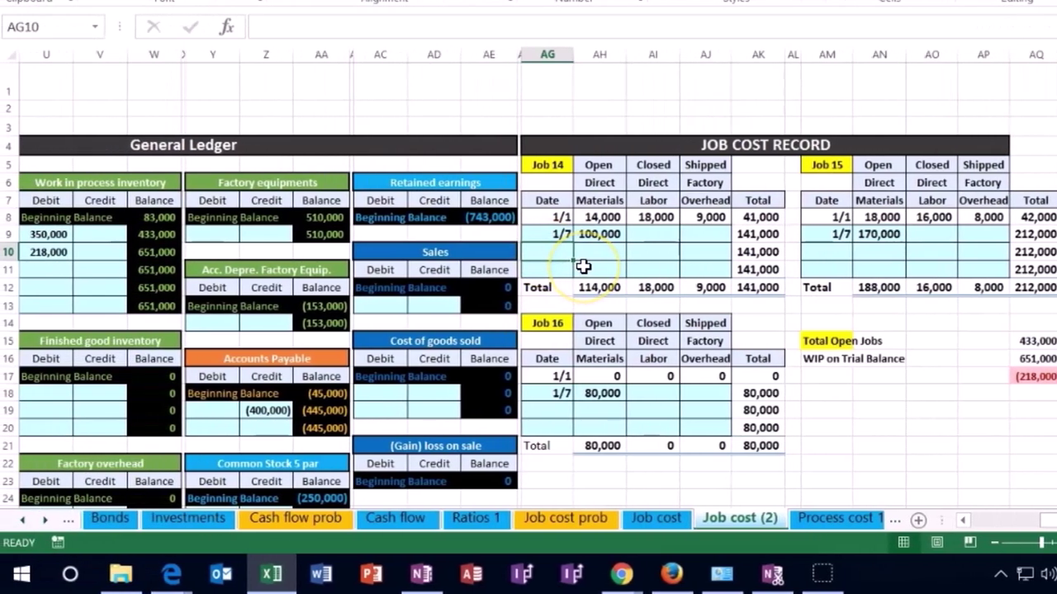
pyautogui.write('1/12')
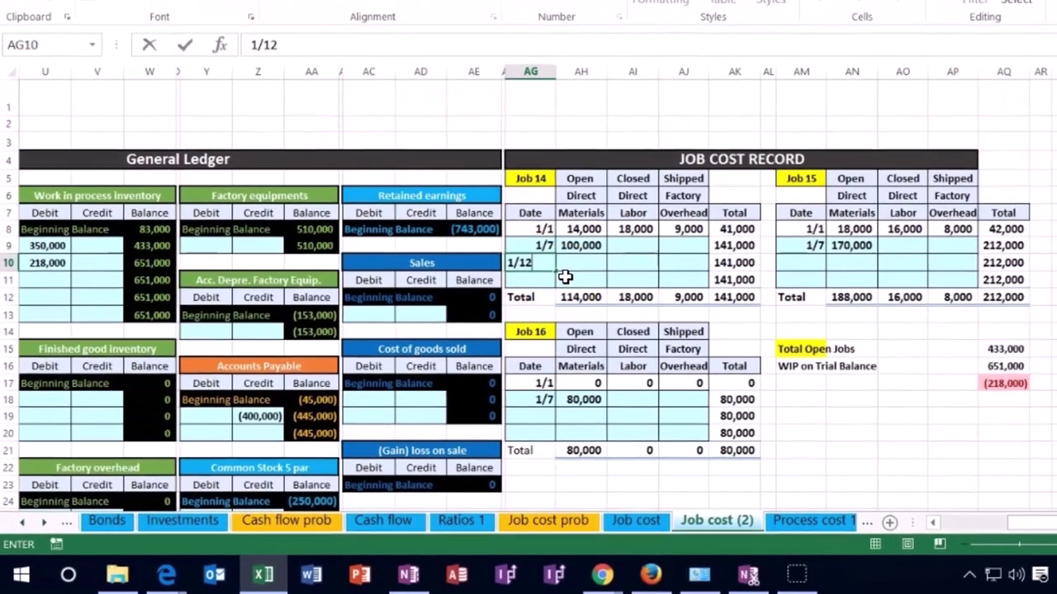
pyautogui.press('Tab')
pyautogui.press('Tab')
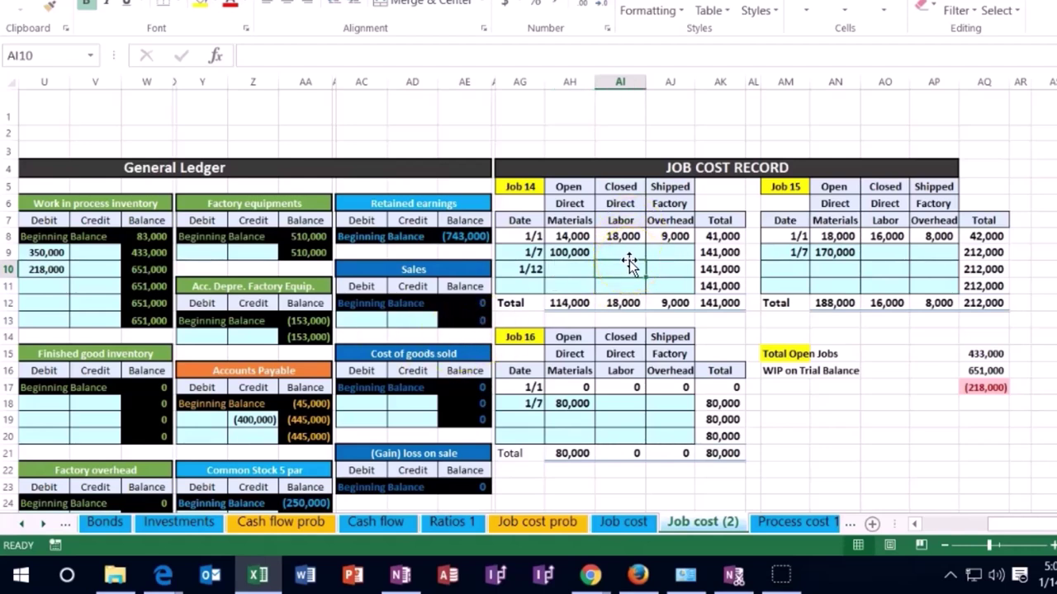
pyautogui.write('3')
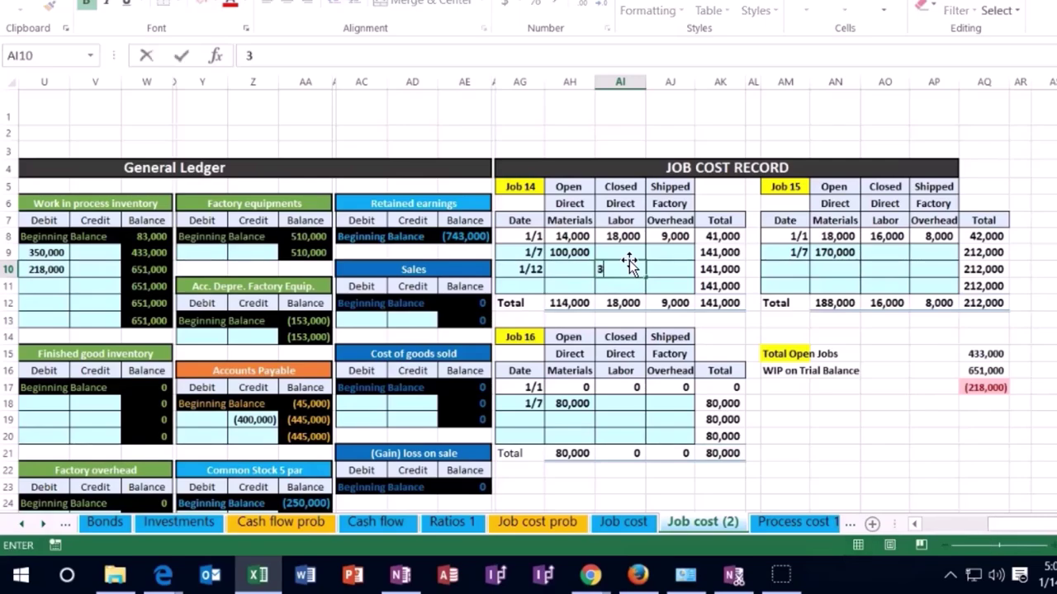
pyautogui.write('0000')
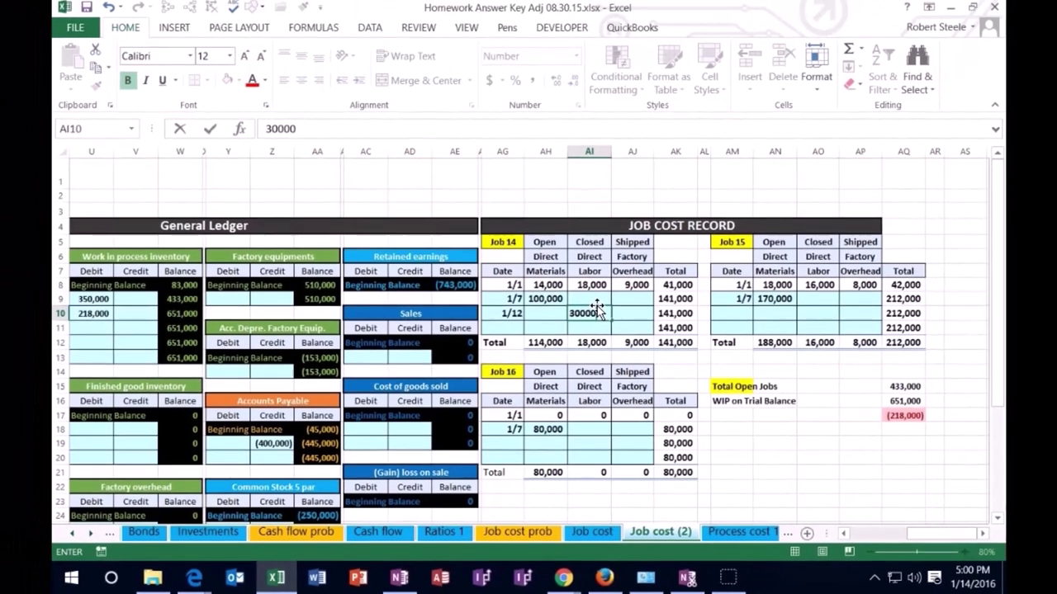
pyautogui.press('Tab')
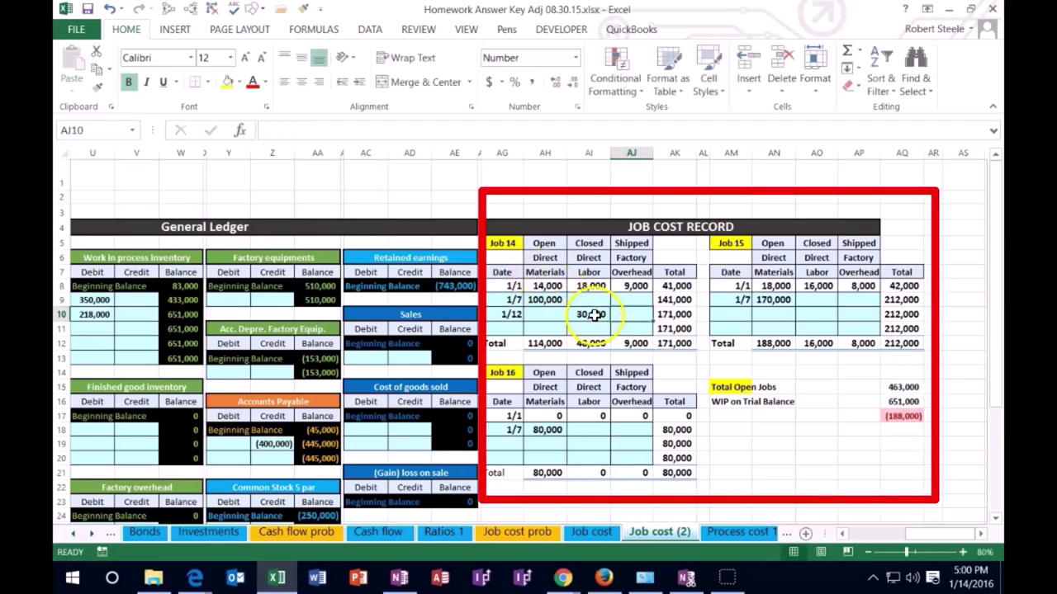
pyautogui.click(588, 314)
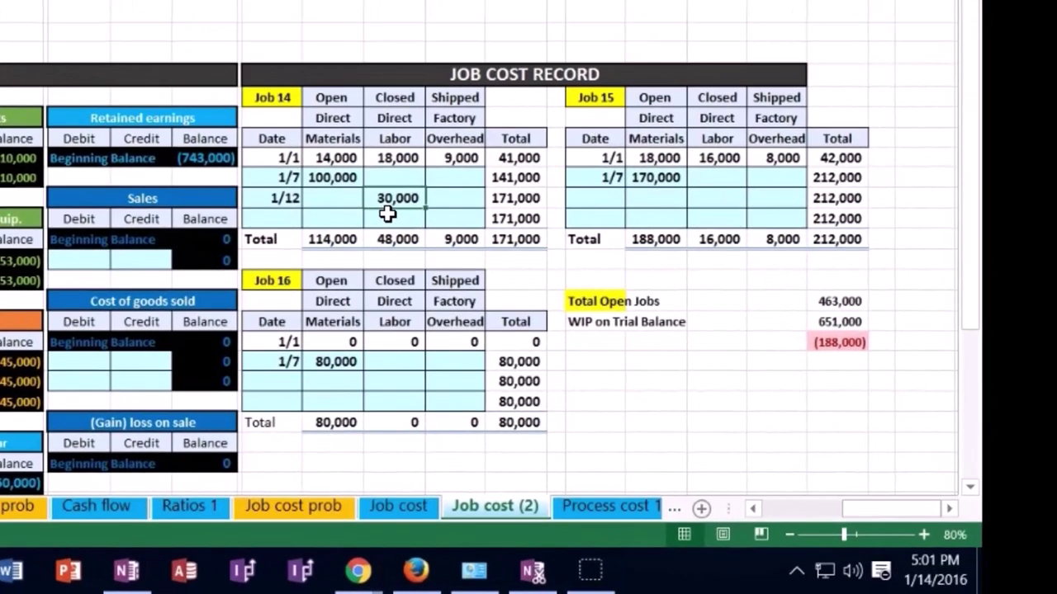
# Record the 1/12 direct labor of 68,000 in the Job 15 cost record on the row below the 1/7 entry.
pyautogui.press('Right')
pyautogui.press('Right')
pyautogui.press('Right')
pyautogui.press('Right')
pyautogui.press('Right')
pyautogui.press('Right')
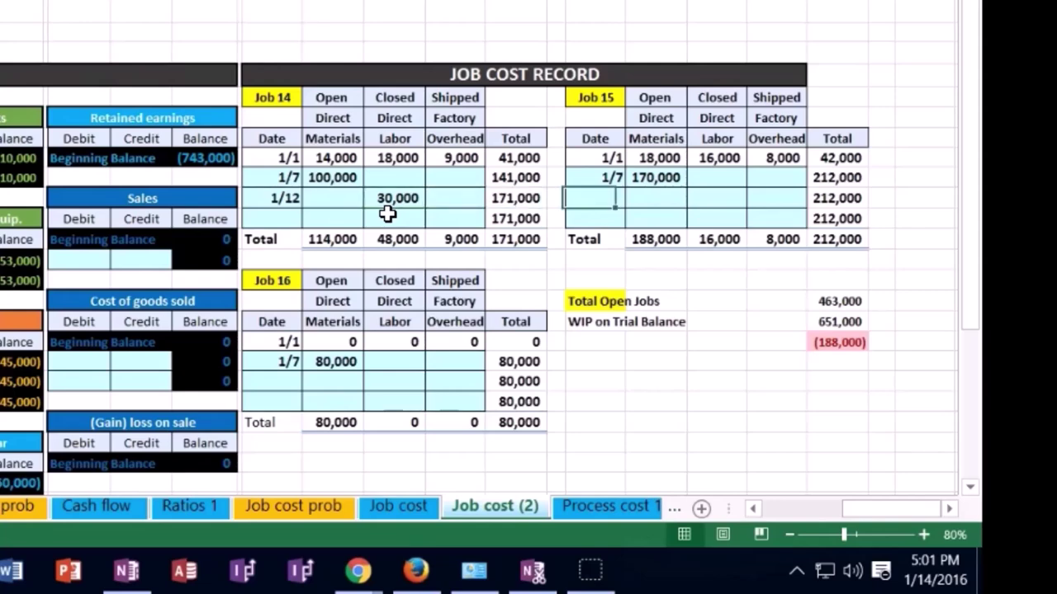
pyautogui.press('Left')
pyautogui.press('Left')
pyautogui.write('1/12')
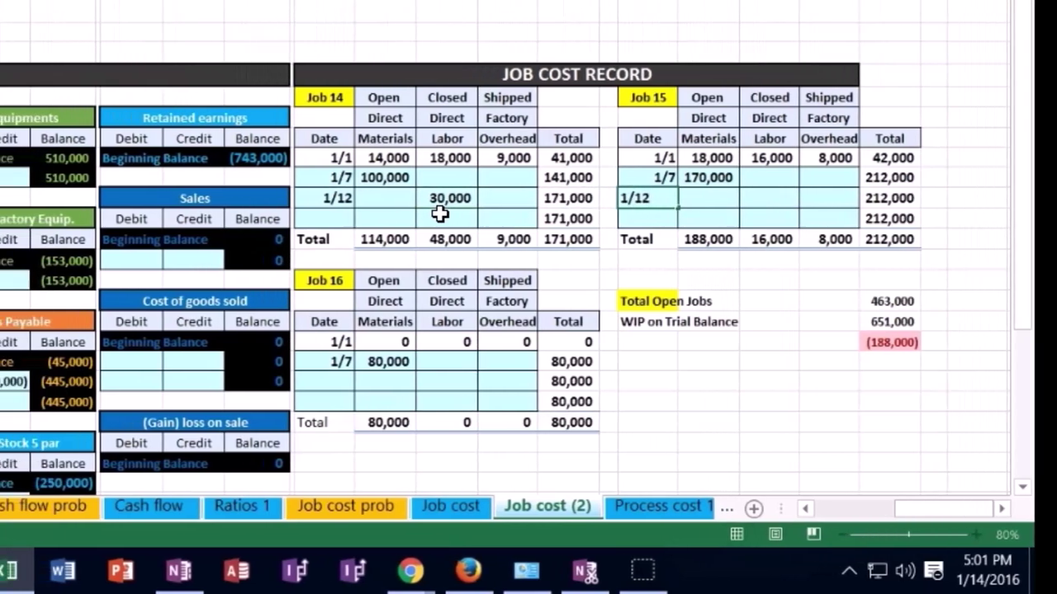
pyautogui.press('Right')
pyautogui.press('Right')
pyautogui.click(517, 157)
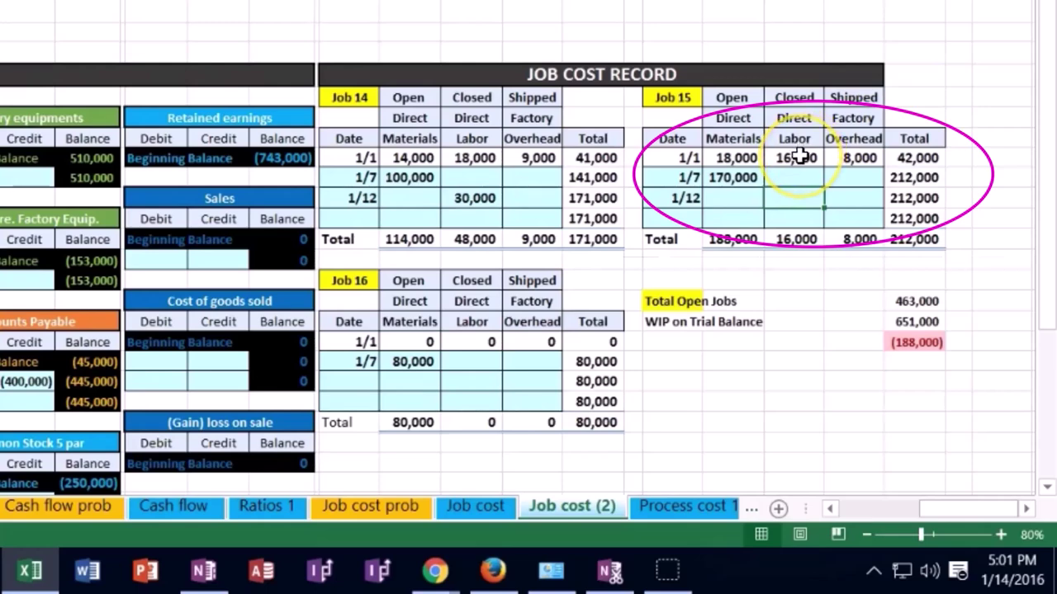
pyautogui.write('68000')
pyautogui.press('Return')
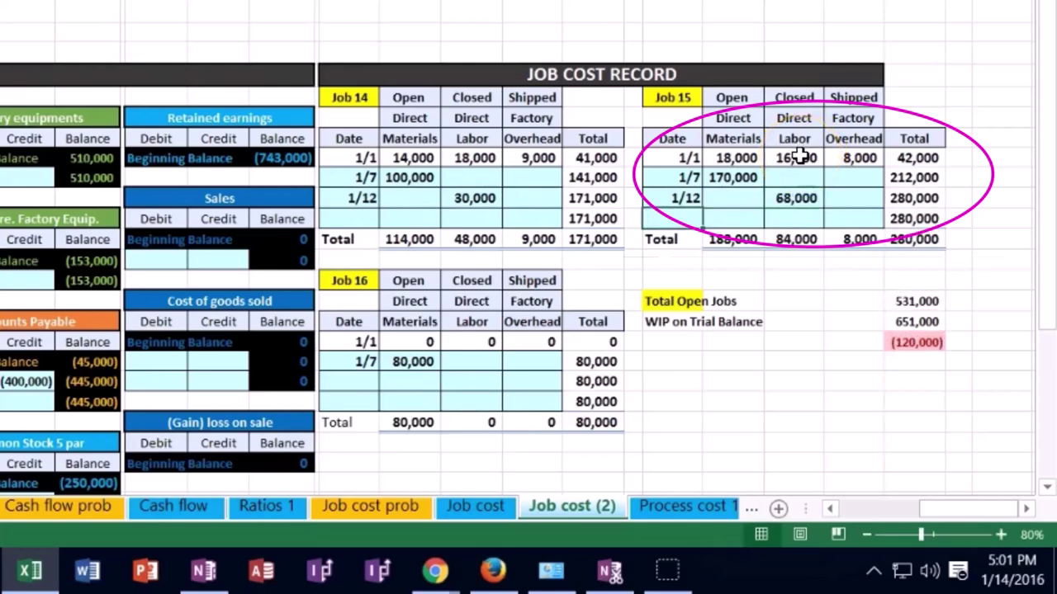
pyautogui.click(915, 238)
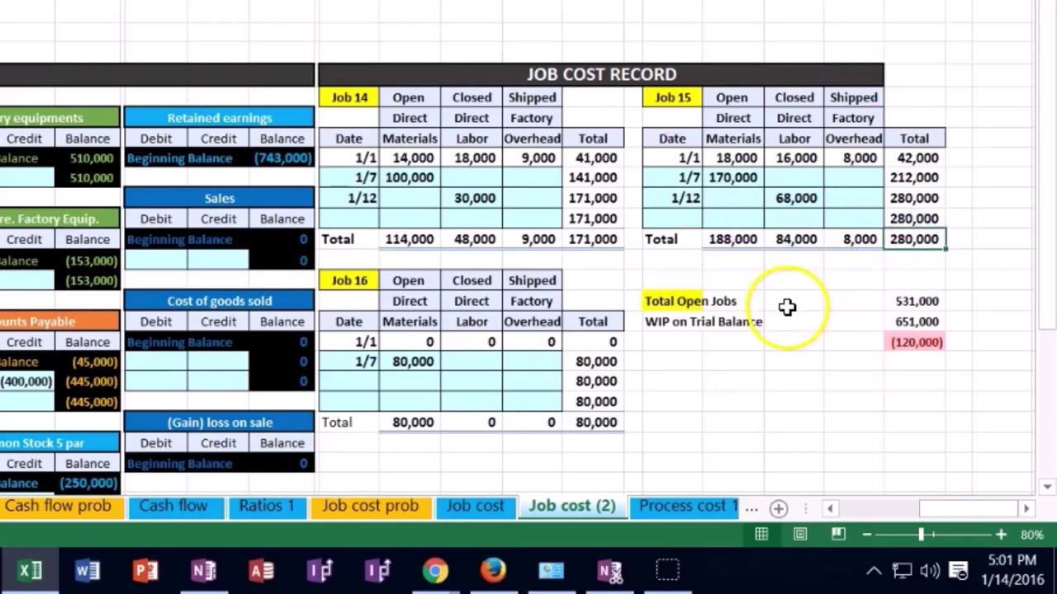
# Record the 1/12 direct labor of 120,000 in the Job 16 cost record, with date 1/12 in AG19.
pyautogui.click(361, 382)
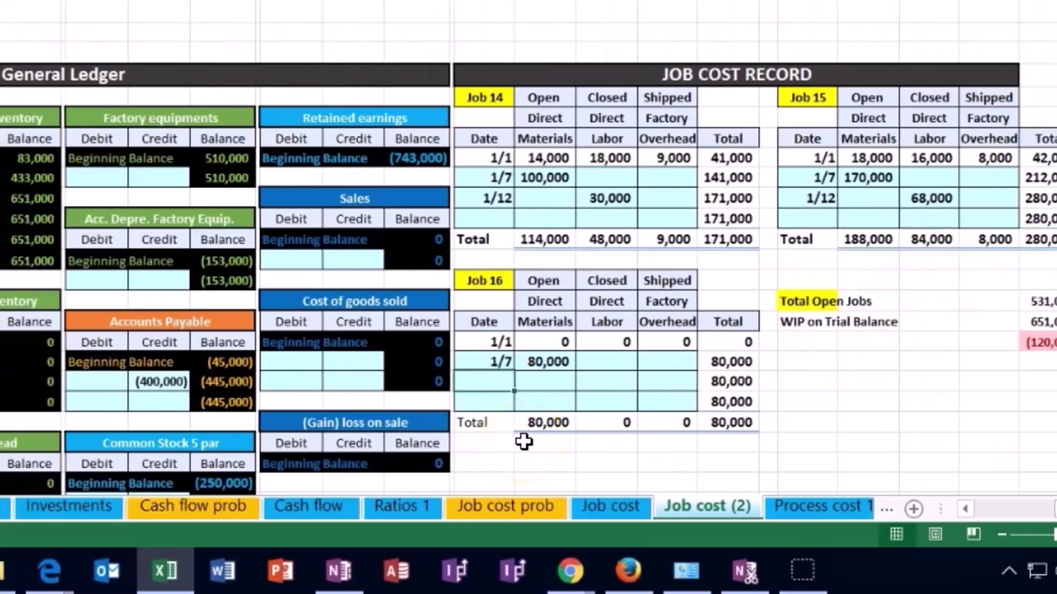
pyautogui.write('1/12')
pyautogui.press('Tab')
pyautogui.press('Tab')
pyautogui.moveTo(525, 442); pyautogui.dragTo(628, 425)
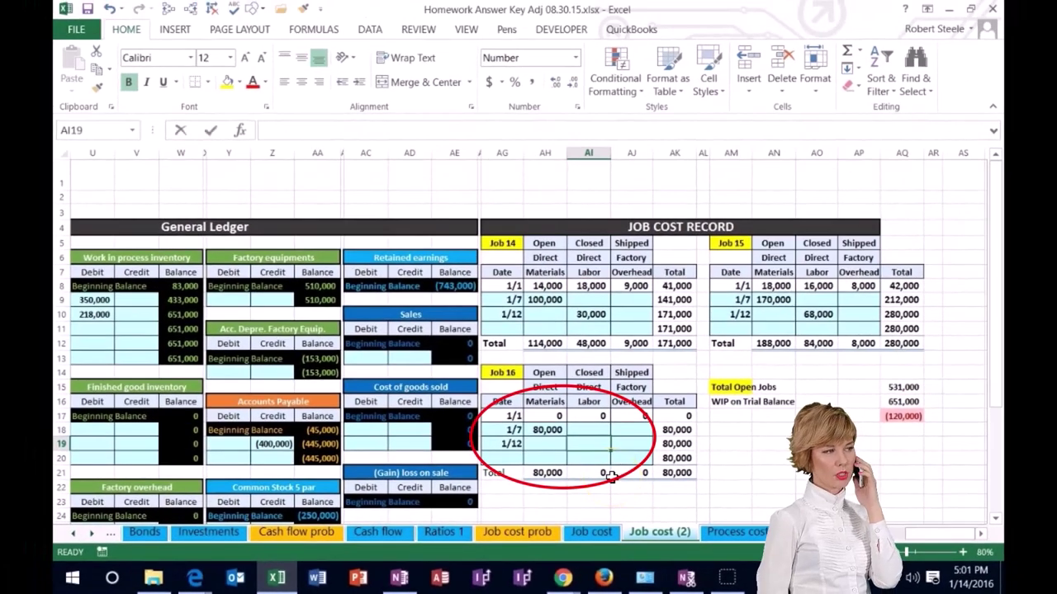
pyautogui.write('120,0')
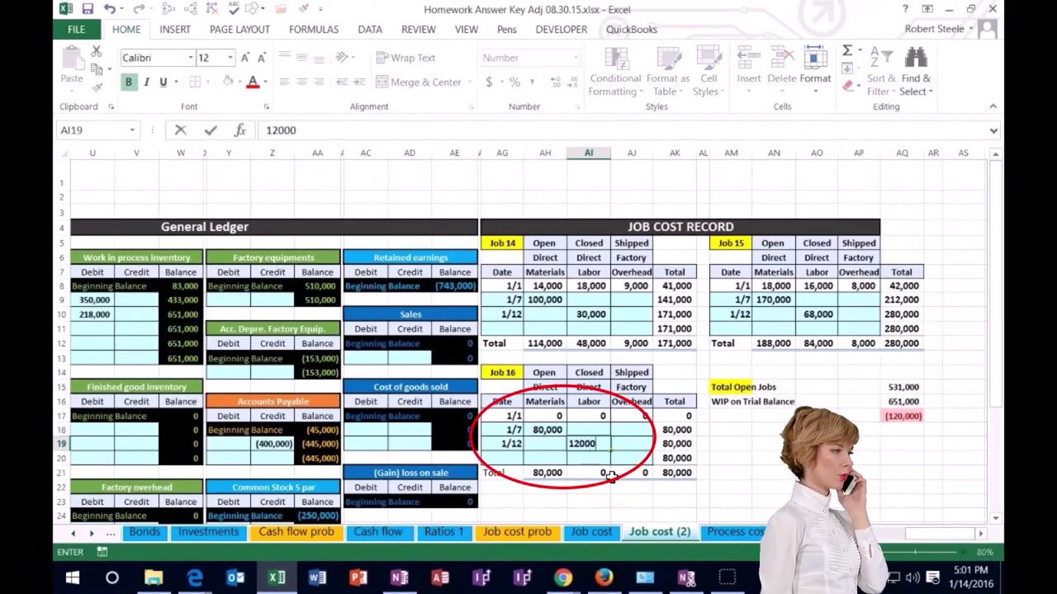
pyautogui.write('00')
pyautogui.press('Return')
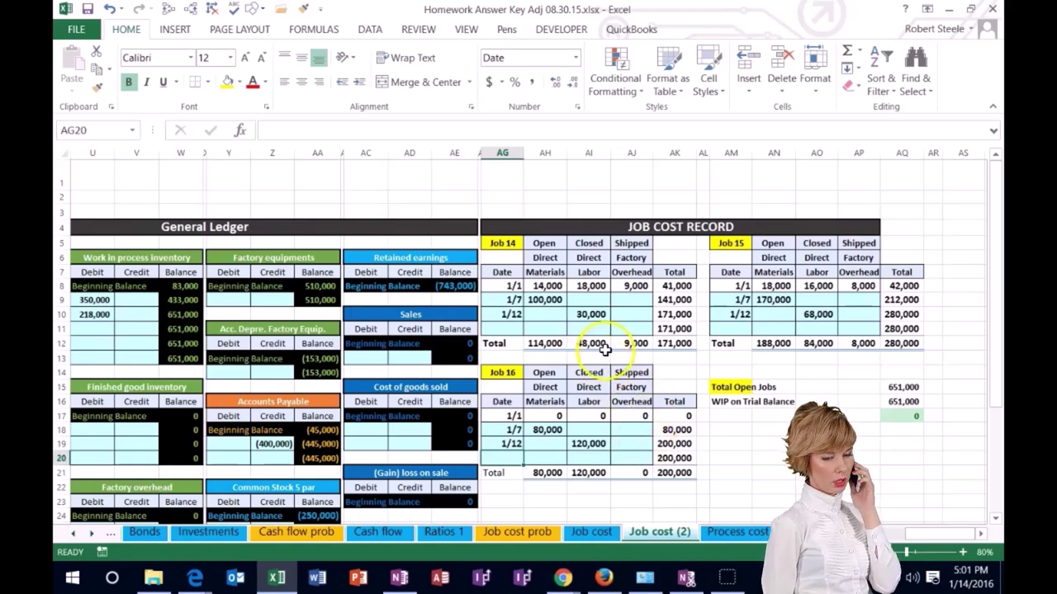
# Review the 1/12 labor entries of the three jobs and inspect the formula behind Total Open Jobs.
pyautogui.click(602, 315)
pyautogui.click(818, 314)
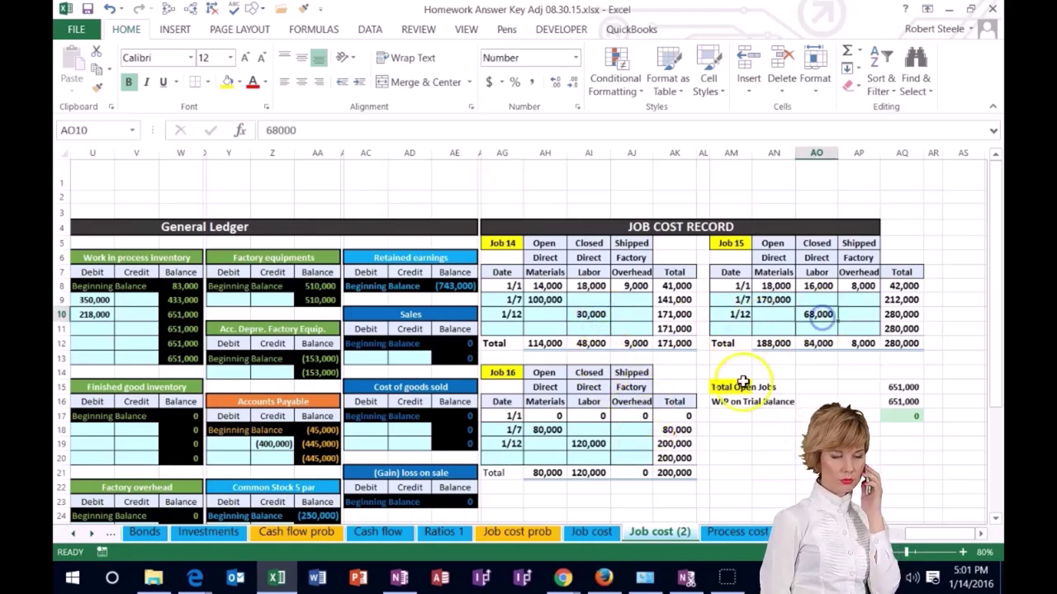
pyautogui.click(600, 443)
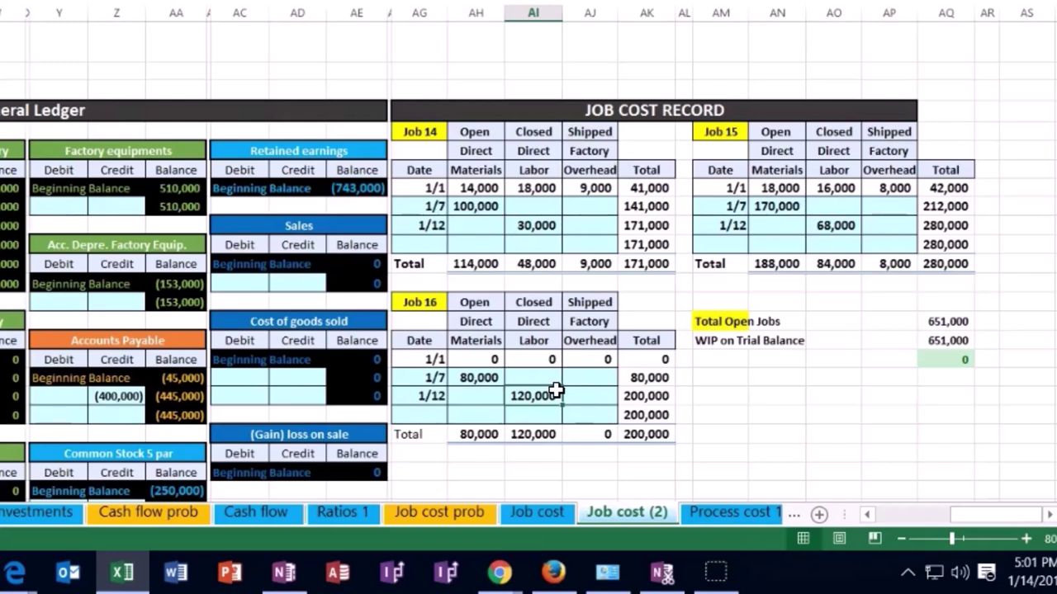
pyautogui.click(590, 244)
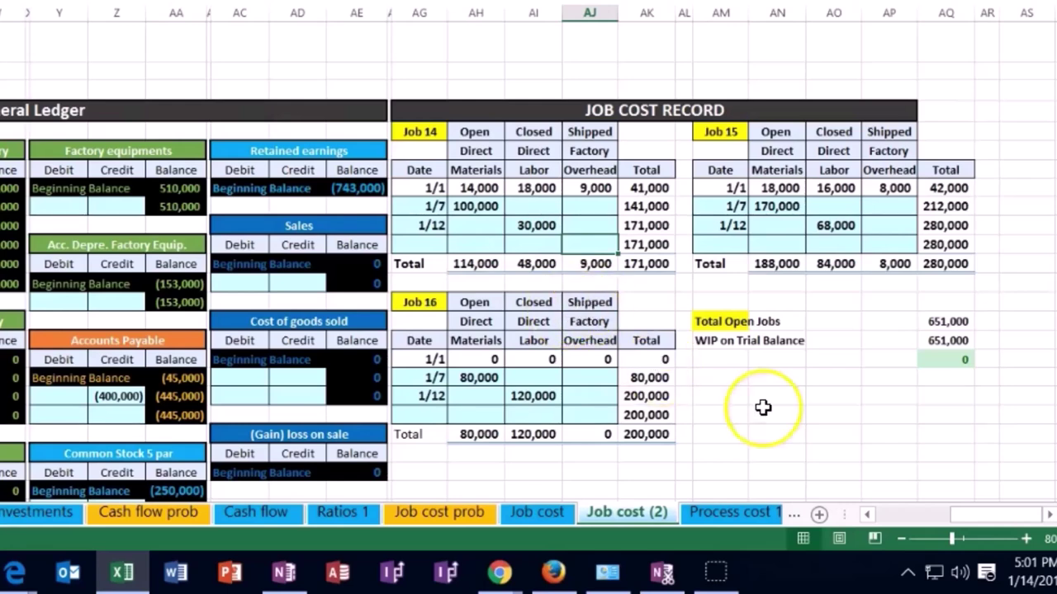
pyautogui.doubleClick(950, 322)
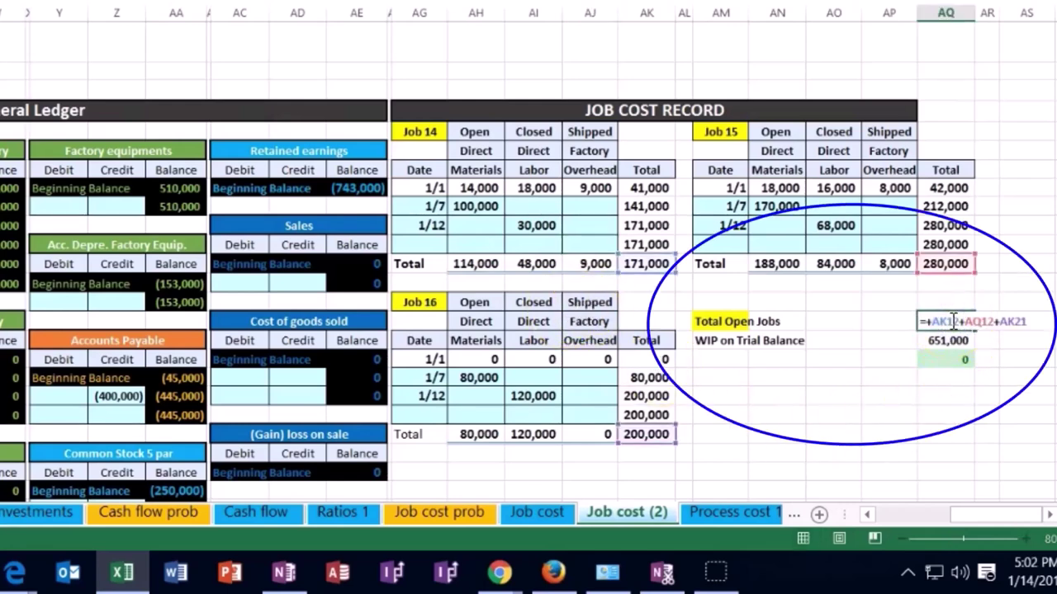
pyautogui.press('Return')
pyautogui.click(948, 321)
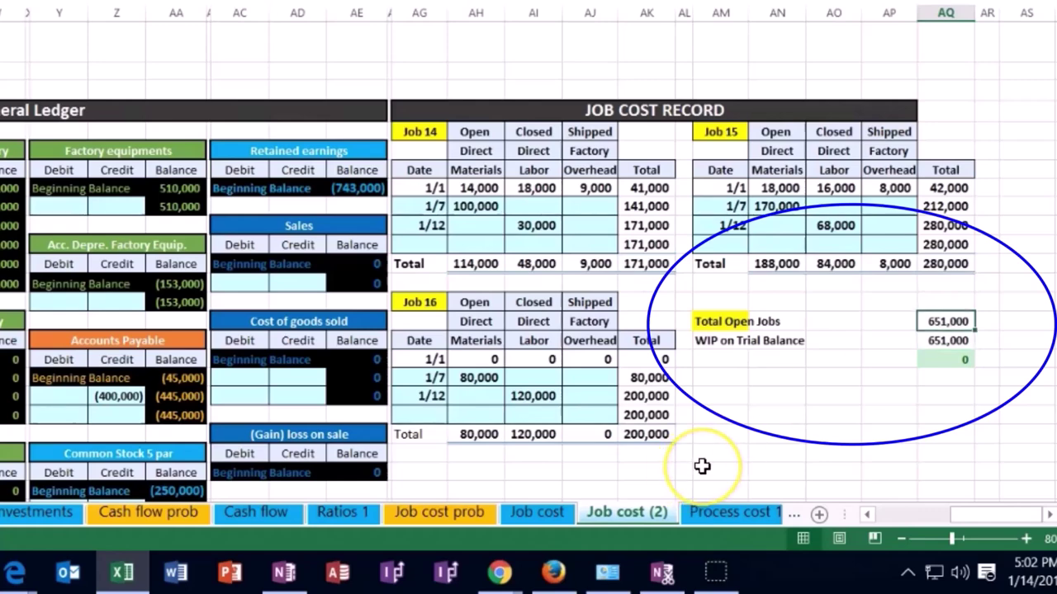
# Compare the open jobs total with the Work in process inventory balance in the general ledger and trial balance.
pyautogui.press('Left')
pyautogui.press('Left')
pyautogui.press('Left')
pyautogui.press('Left')
pyautogui.press('Left')
pyautogui.press('Left')
pyautogui.press('Left')
pyautogui.press('Left')
pyautogui.press('Left')
pyautogui.press('Left')
pyautogui.press('Left')
pyautogui.press('Left')
pyautogui.press('Left')
pyautogui.press('Left')
pyautogui.press('Left')
pyautogui.press('Left')
pyautogui.press('Left')
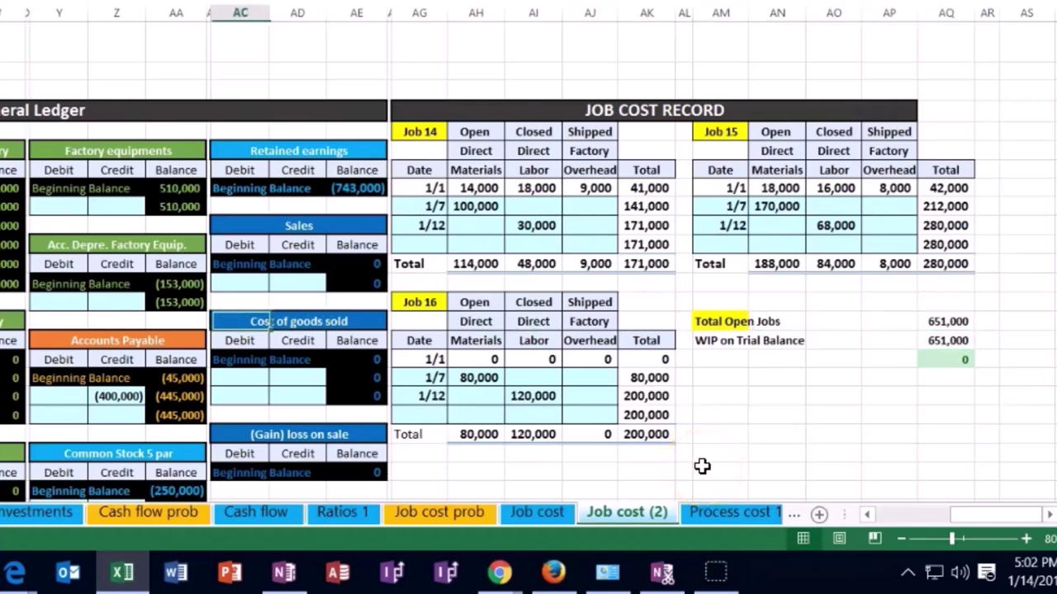
pyautogui.press('Up')
pyautogui.press('Up')
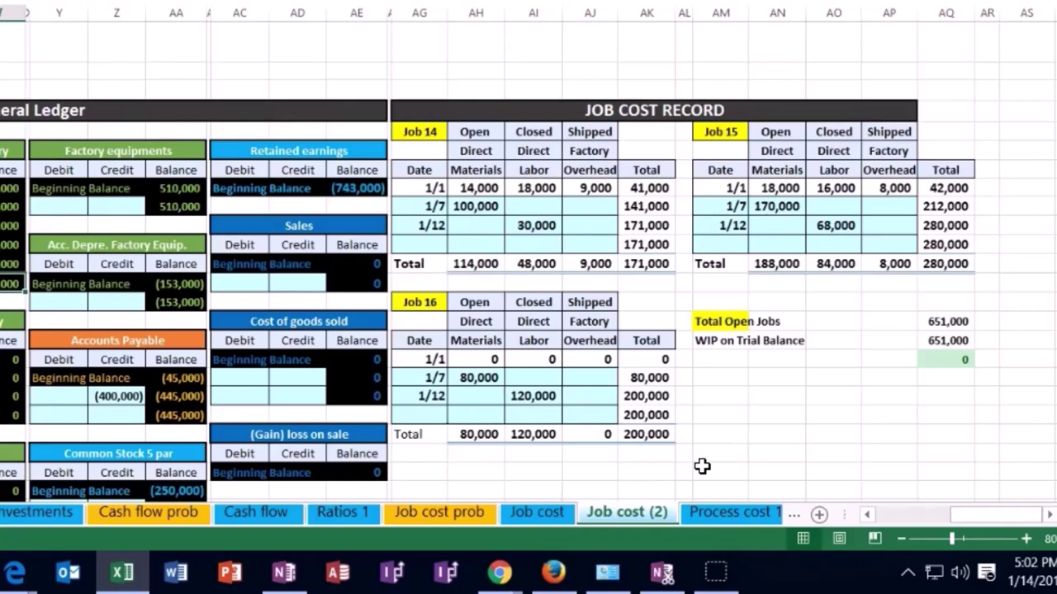
pyautogui.press('Left')
pyautogui.press('Left')
pyautogui.press('Left')
pyautogui.press('Left')
pyautogui.press('Left')
pyautogui.press('Left')
pyautogui.press('Left')
pyautogui.press('Left')
pyautogui.press('Left')
pyautogui.press('Left')
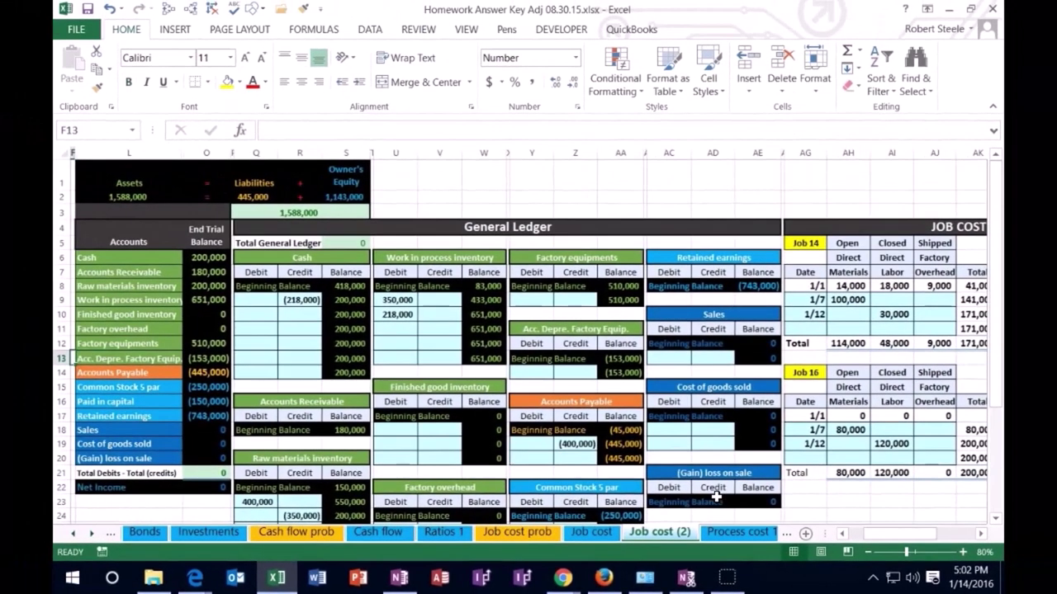
pyautogui.press('Right')
pyautogui.press('Up')
pyautogui.press('Up')
pyautogui.press('Up')
pyautogui.press('Up')
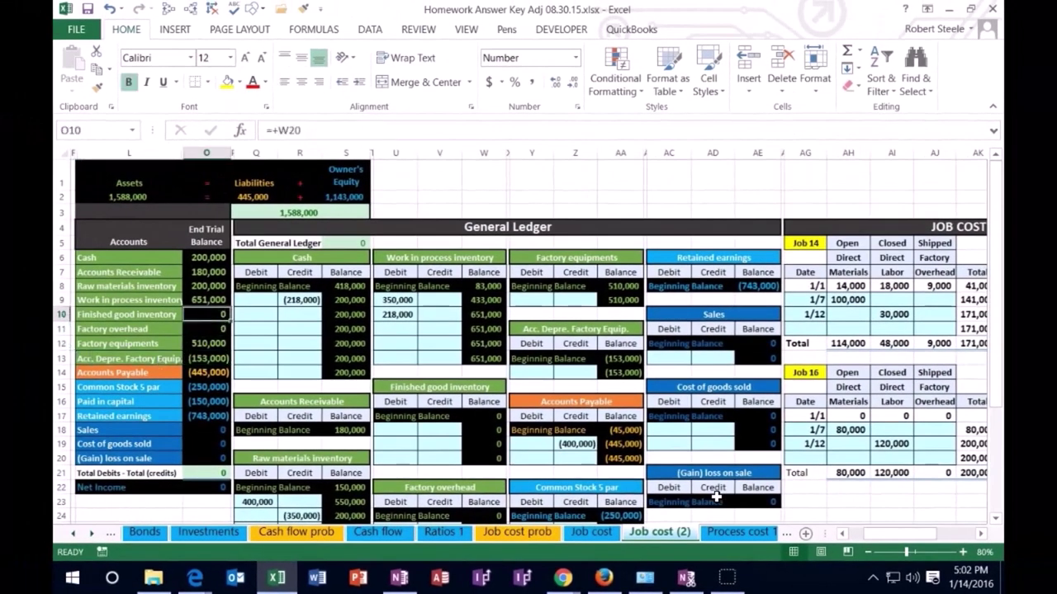
# Zoom in on the journal entries, trial balance and ledger to review the recorded 1/12 transaction.
pyautogui.press('Left')
pyautogui.press('Left')
pyautogui.press('Left')
pyautogui.press('Left')
pyautogui.press('Left')
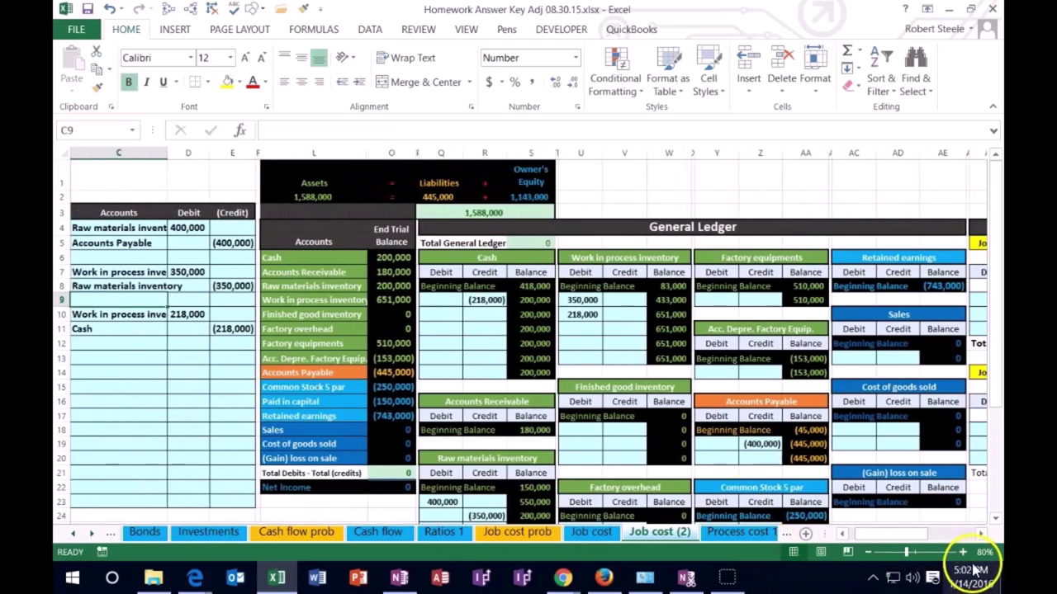
pyautogui.click(962, 551)
pyautogui.click(963, 551)
pyautogui.click(230, 400)
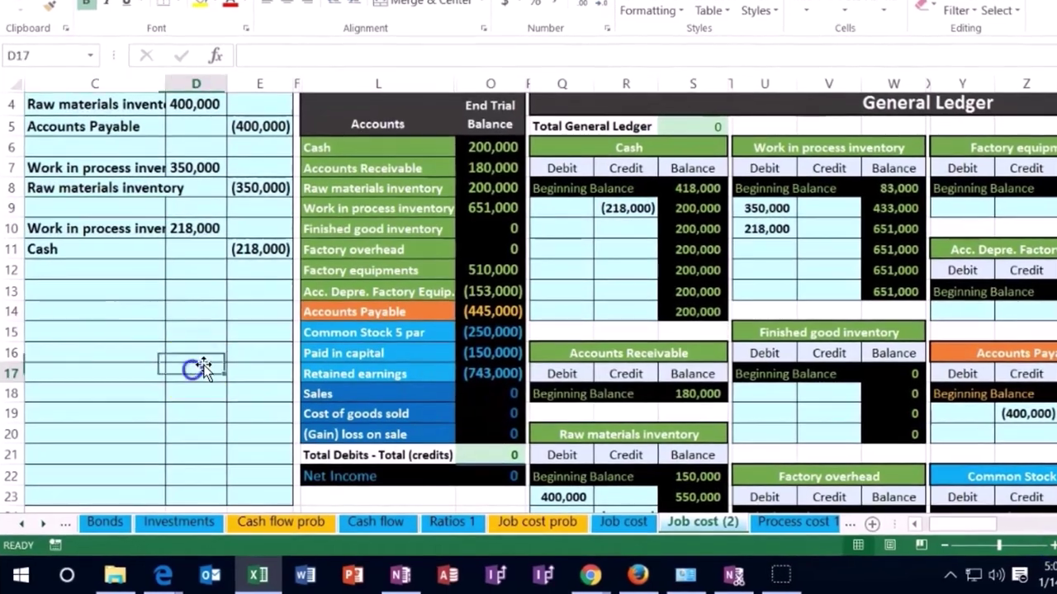
# Start the next journal entry by entering the date 1/16 in cell B13.
pyautogui.press('Left')
pyautogui.press('Left')
pyautogui.press('Right')
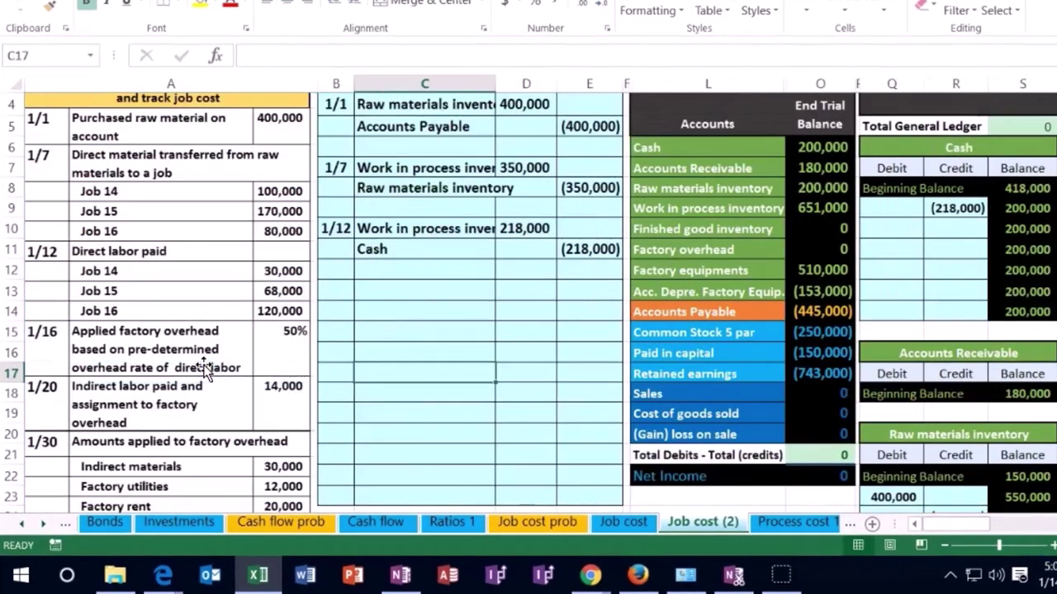
pyautogui.press('Up')
pyautogui.press('Up')
pyautogui.press('Up')
pyautogui.press('Up')
pyautogui.press('Left')
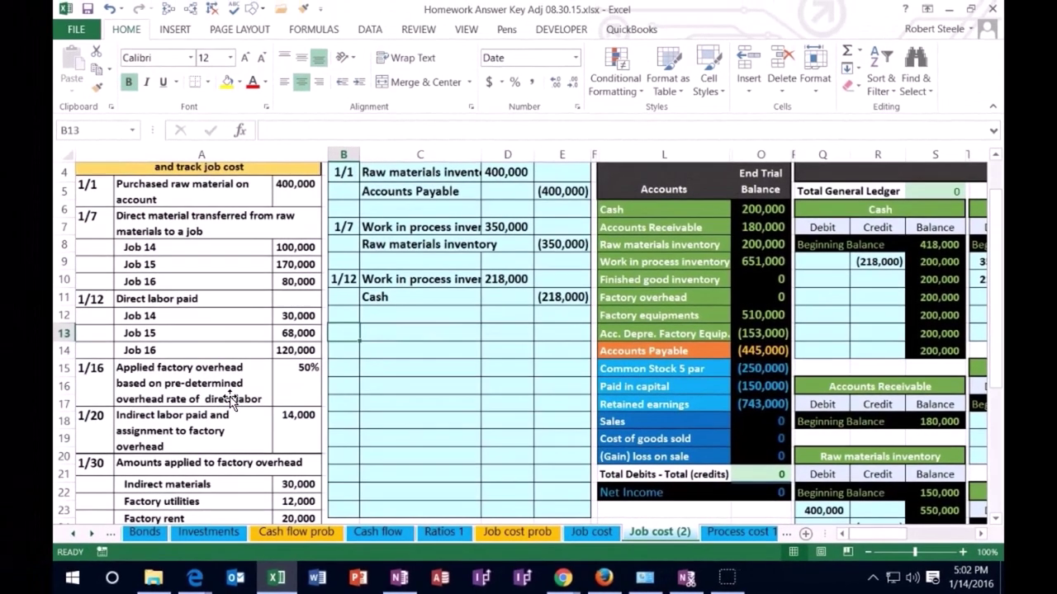
pyautogui.write('1/16')
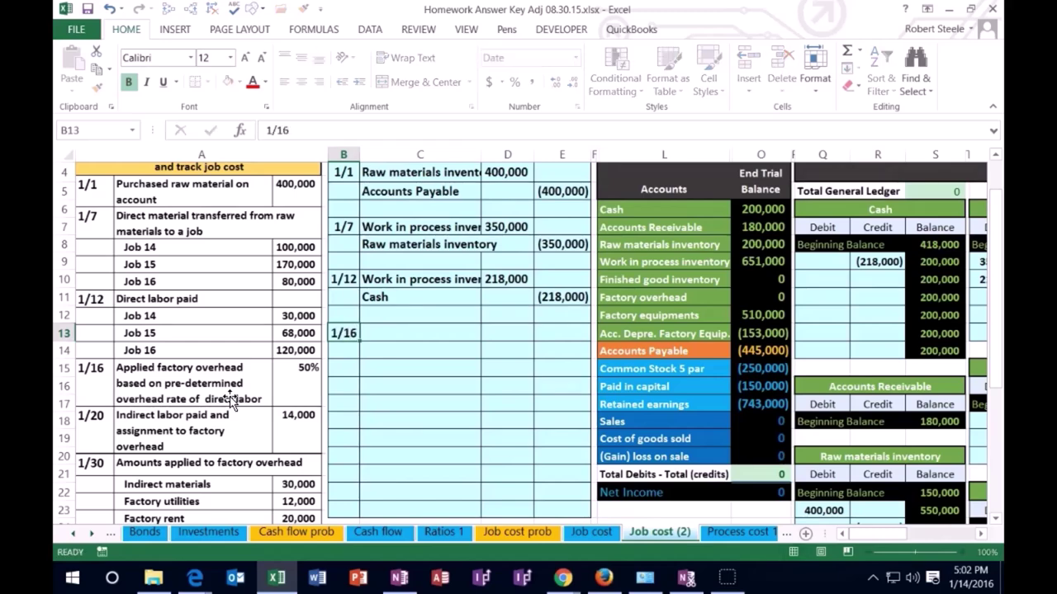
pyautogui.press('Return')
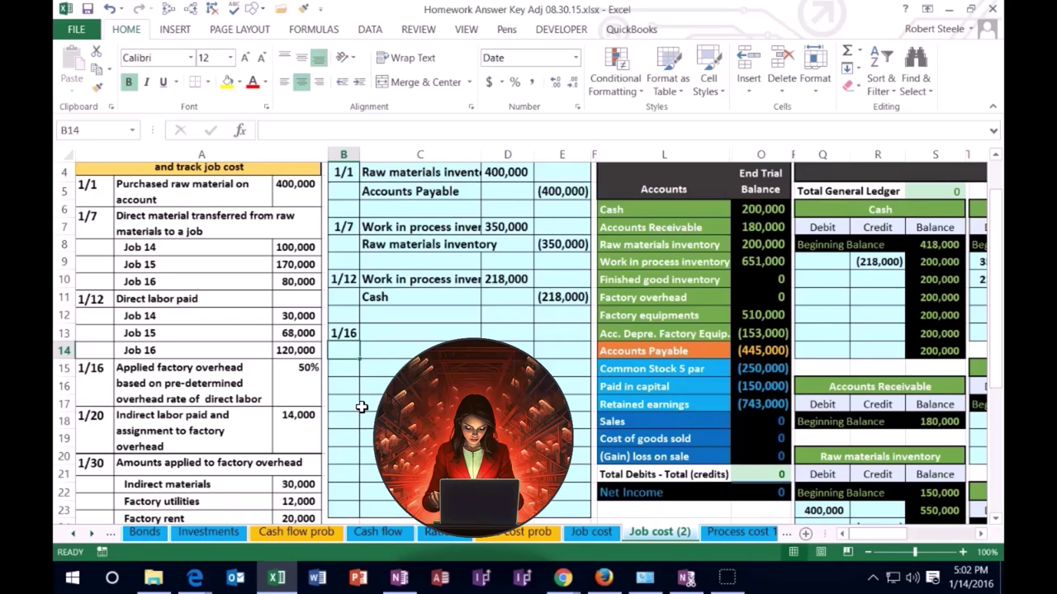
# Examine the 1/16 overhead transaction and the Factory overhead and Work in process inventory lines in the trial balance.
pyautogui.scroll(-1, 361, 407)
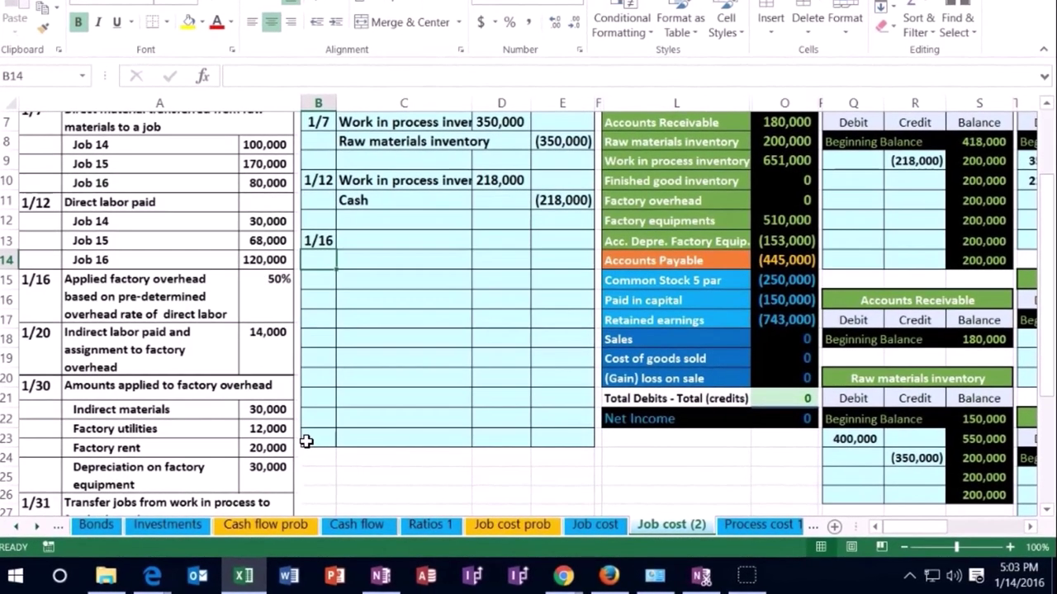
pyautogui.click(215, 440)
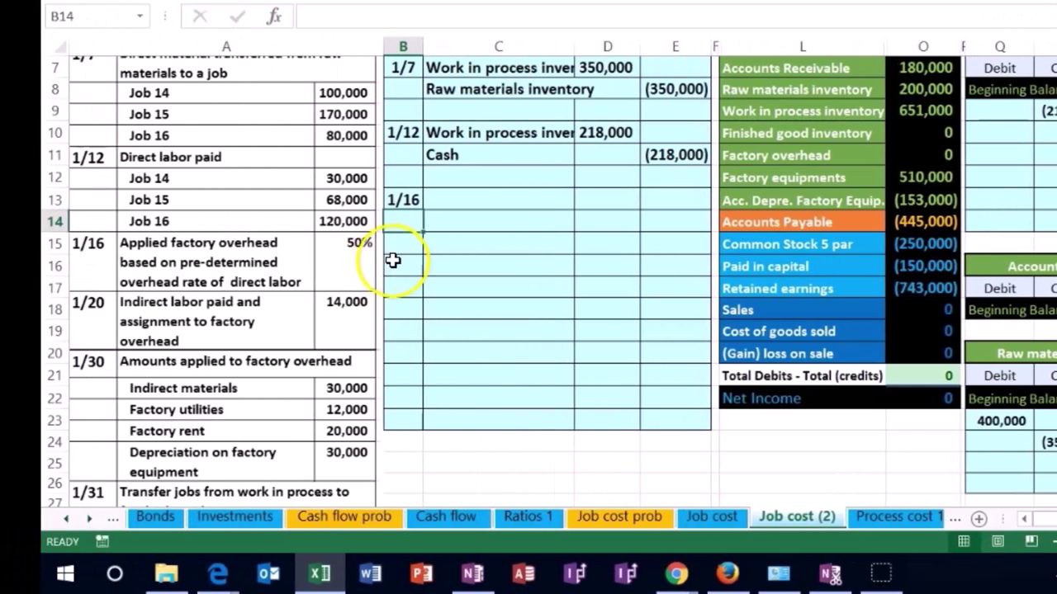
pyautogui.click(397, 261)
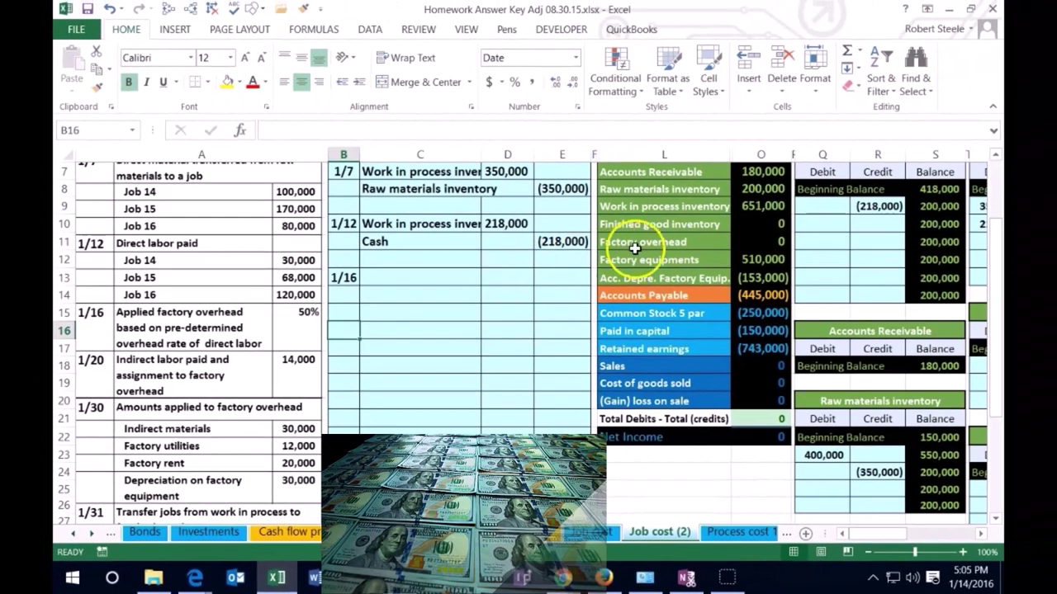
pyautogui.click(753, 241)
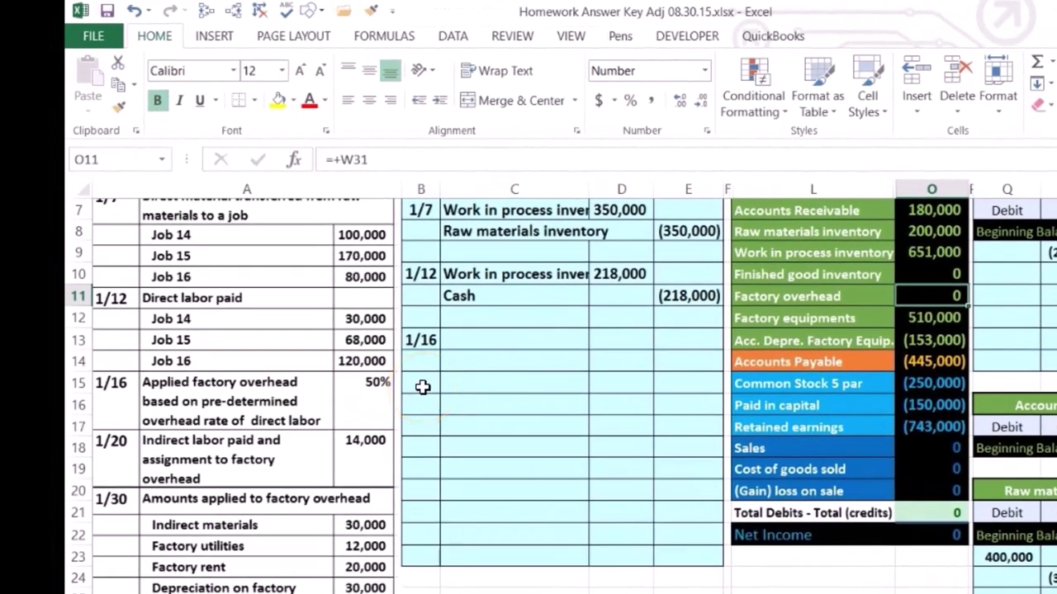
pyautogui.click(512, 339)
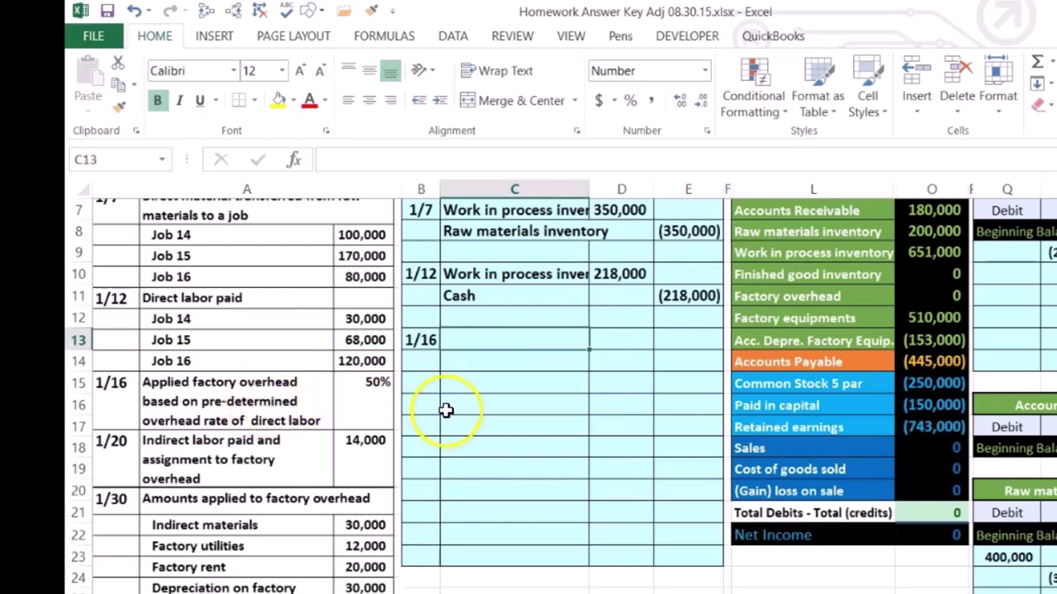
pyautogui.moveTo(818, 253); pyautogui.dragTo(926, 253)
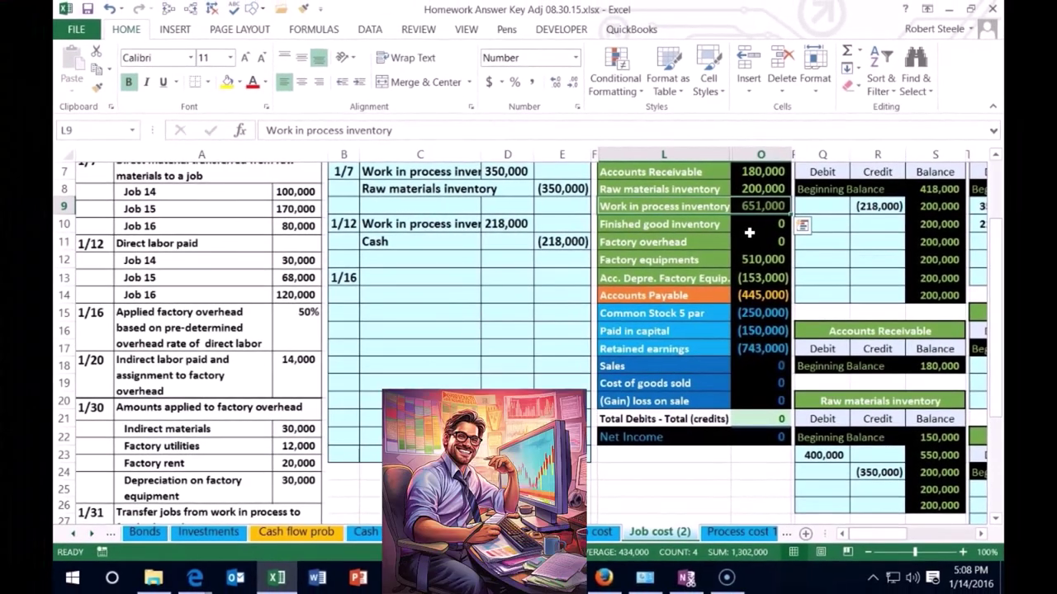
pyautogui.click(759, 206)
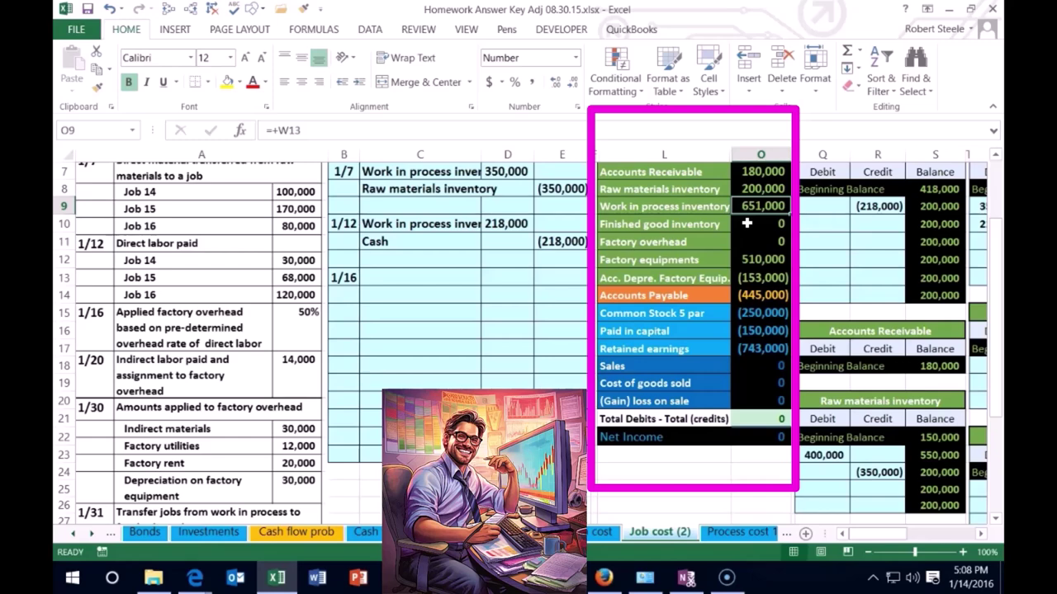
# Copy the Work in process inventory account name from the trial balance into C13 as values only.
pyautogui.click(670, 206)
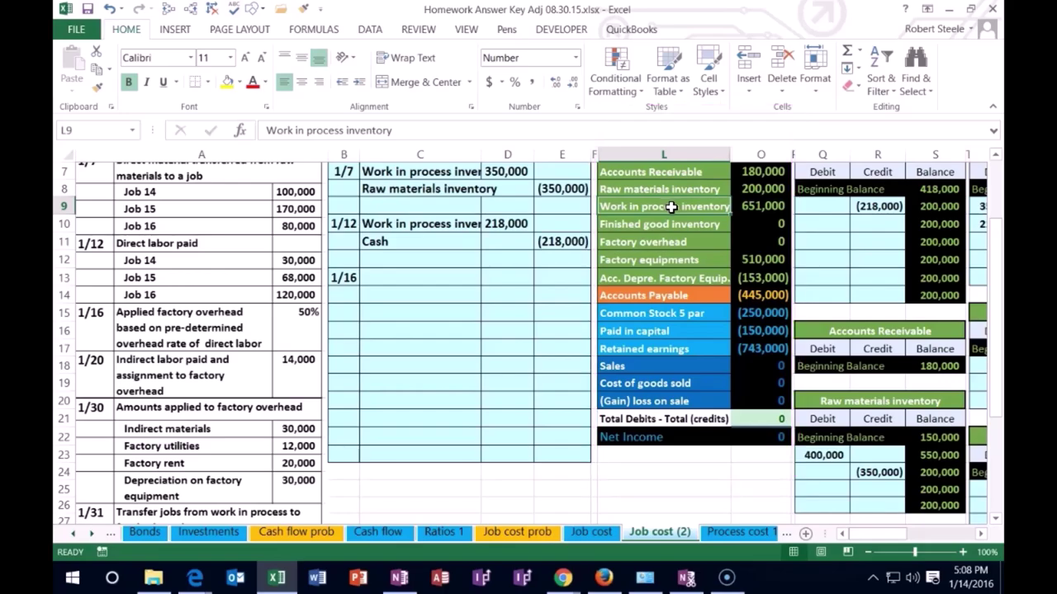
pyautogui.rightClick(669, 206)
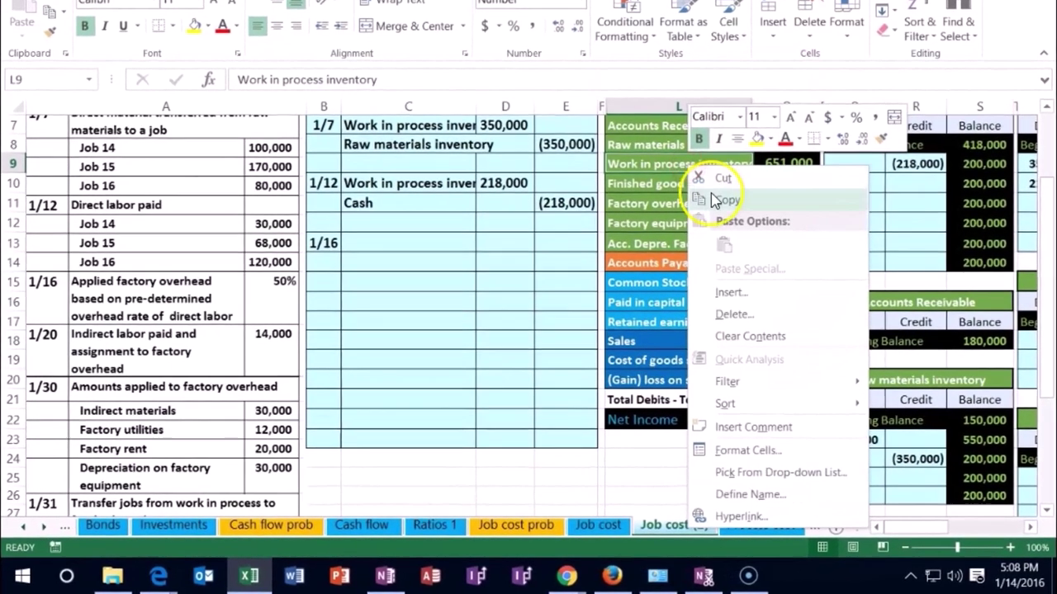
pyautogui.click(715, 200)
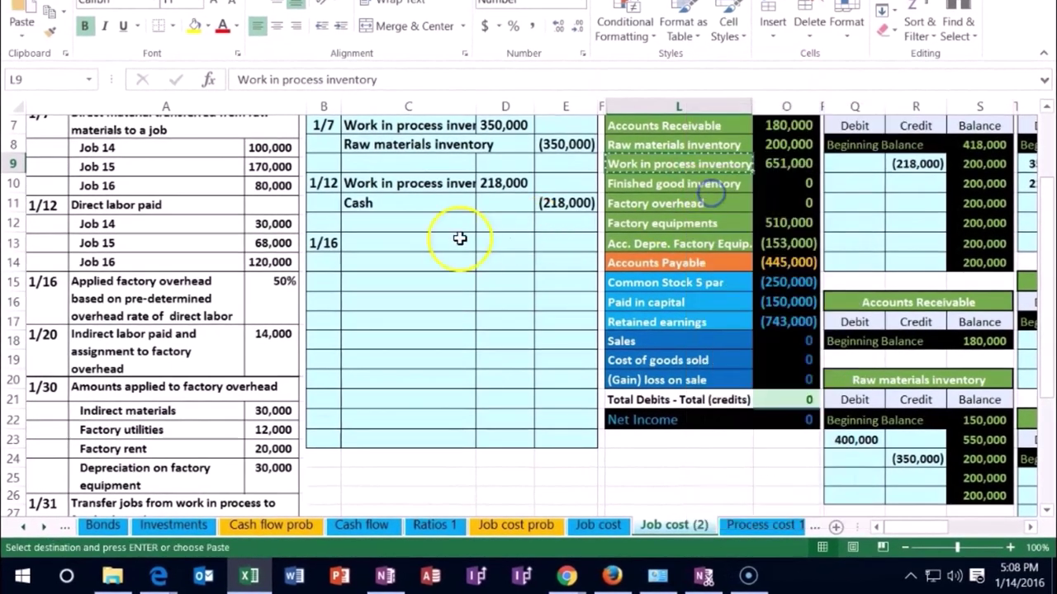
pyautogui.click(394, 242)
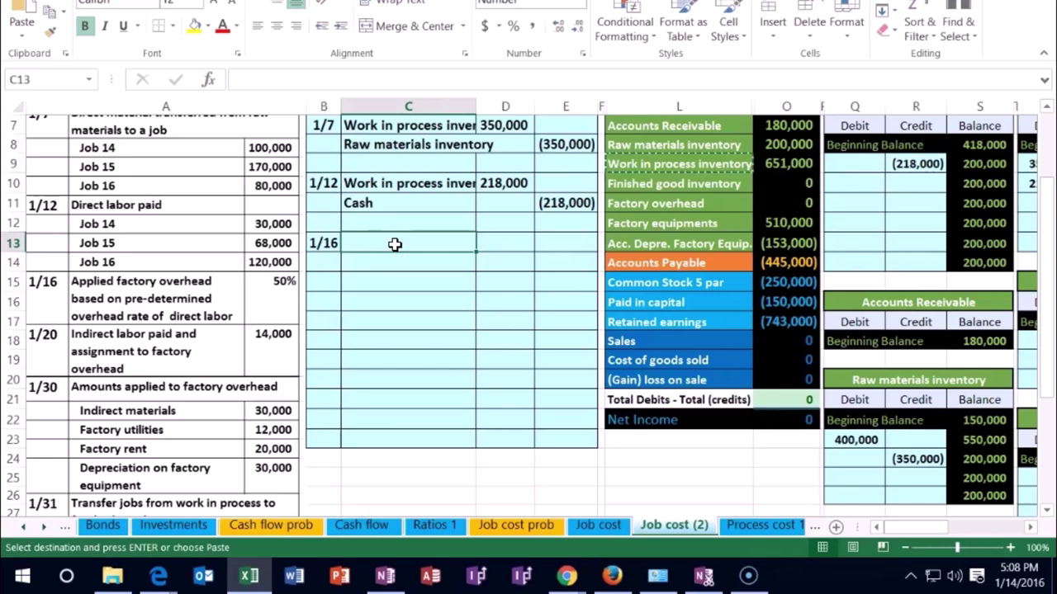
pyautogui.rightClick(393, 243)
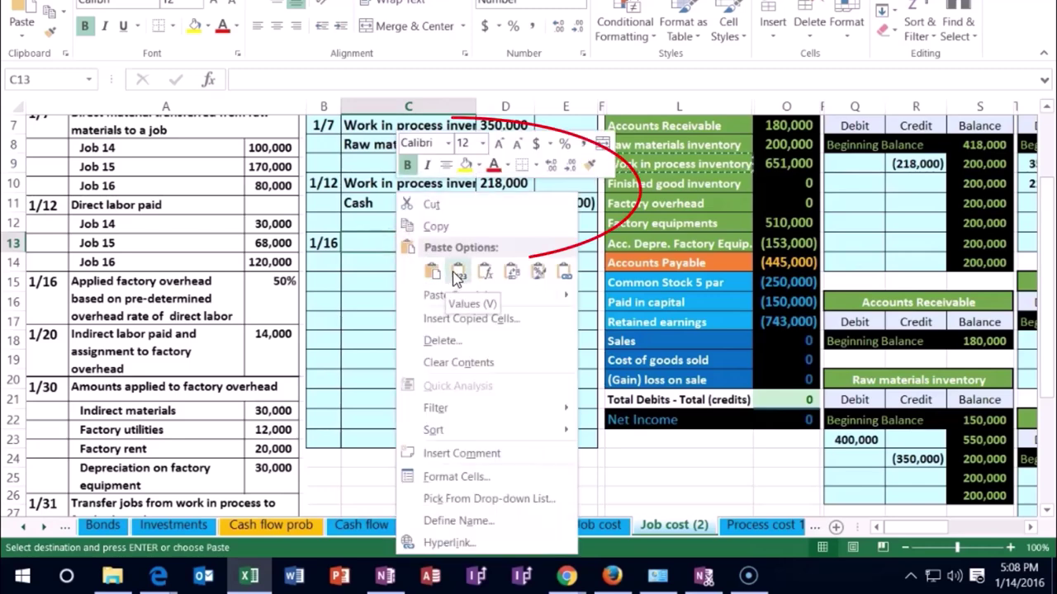
pyautogui.click(458, 273)
# Calculate the 1/16 debit in D13 as half of the 1/12 direct labor with the formula =D10*.5.
pyautogui.click(507, 244)
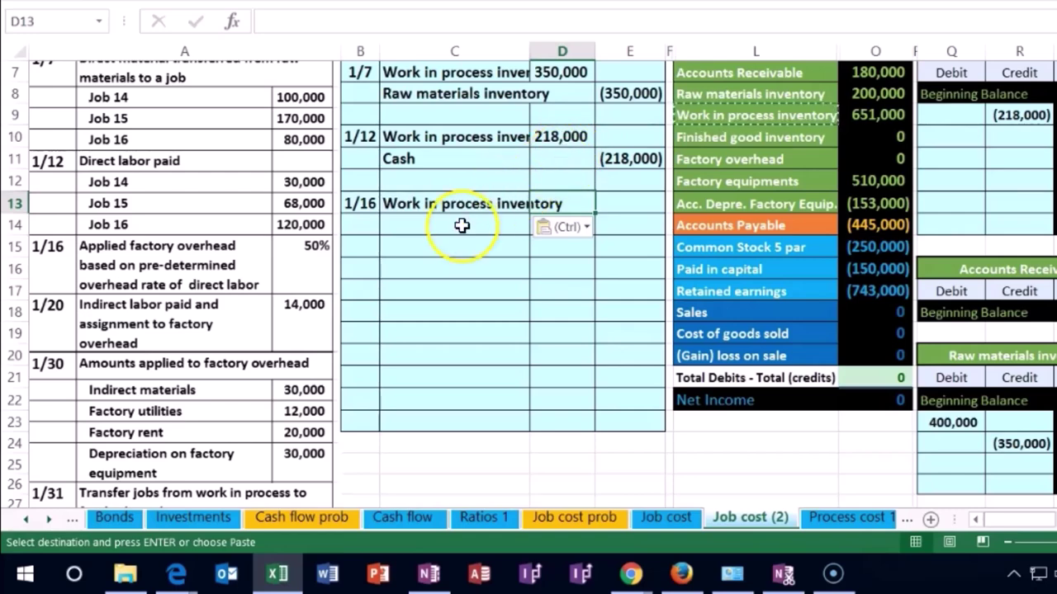
pyautogui.write('=')
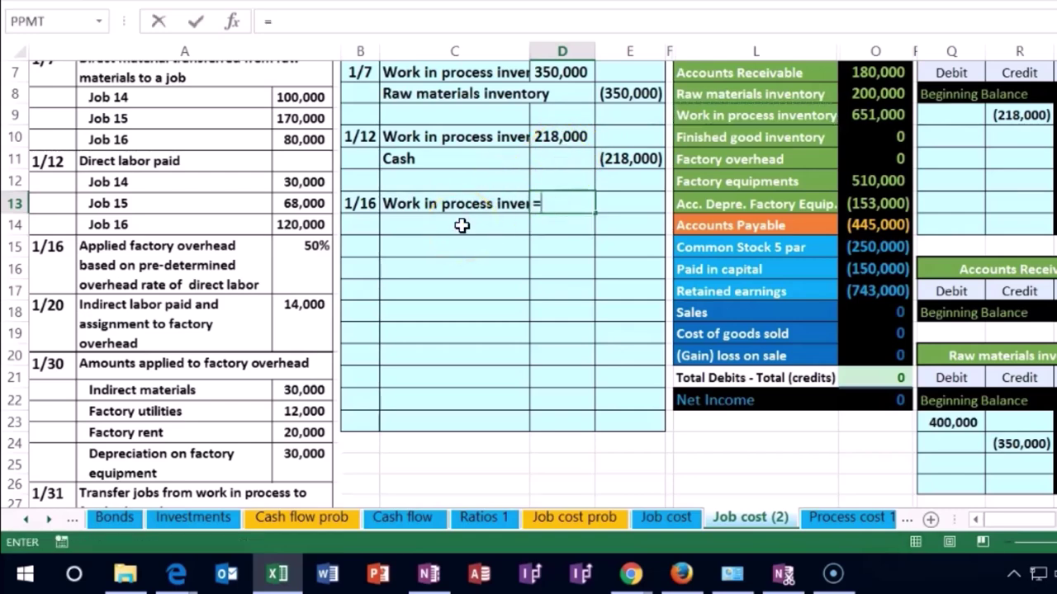
pyautogui.click(559, 137)
pyautogui.write('*.5')
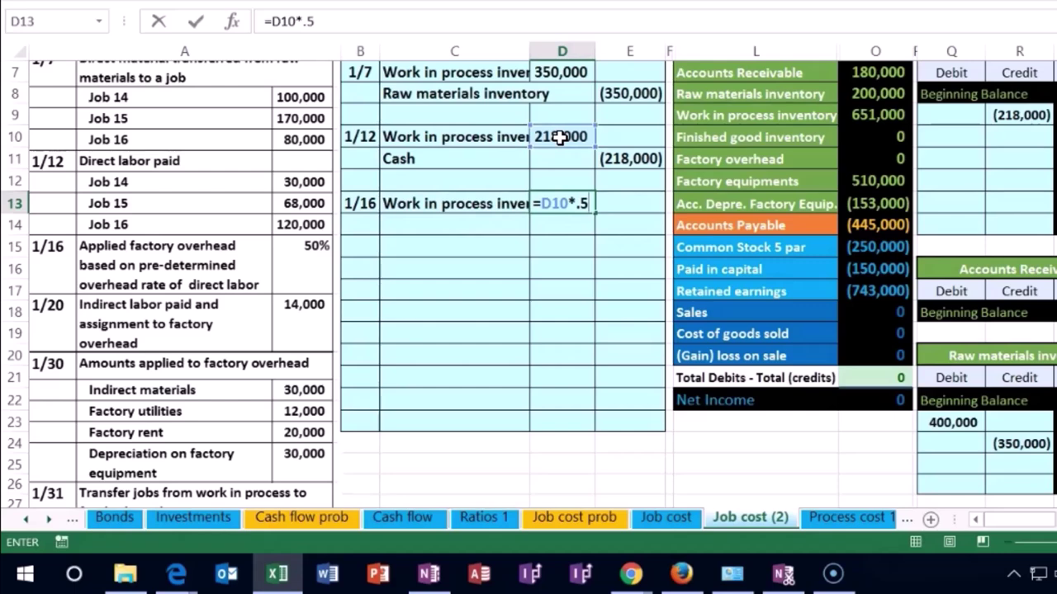
pyautogui.press('Return')
pyautogui.press('Up')
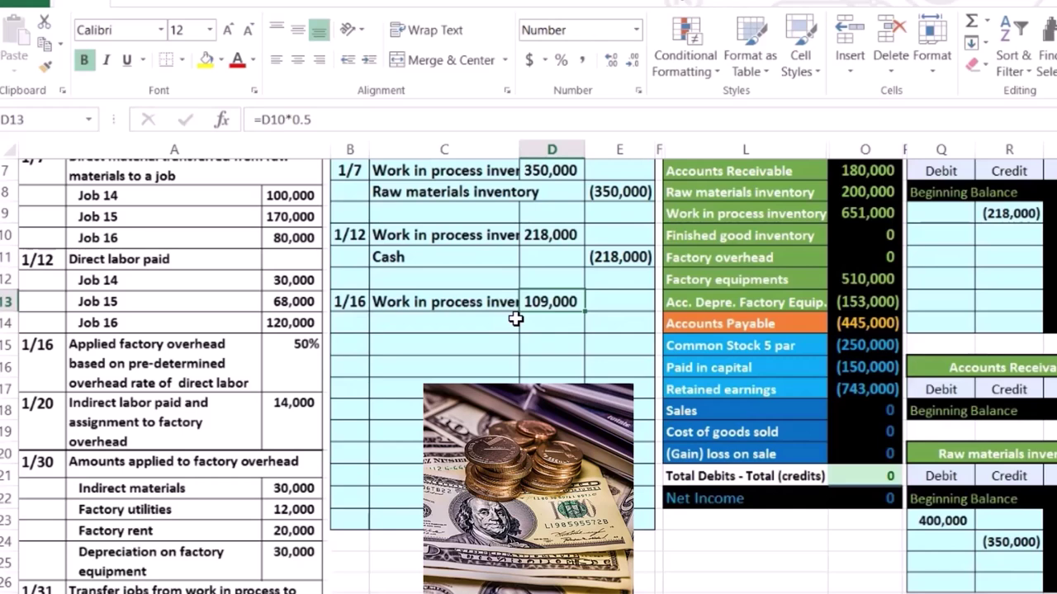
# Enter the 1/16 credit in E14 as the negative of the debit in D13.
pyautogui.press('Return')
pyautogui.press('Right')
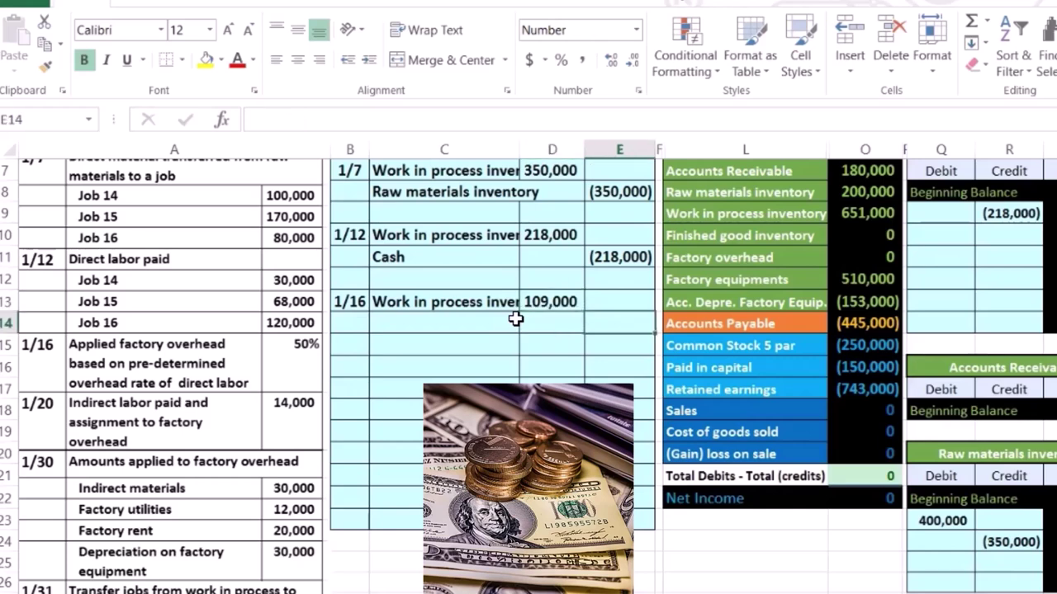
pyautogui.write('-')
pyautogui.press('Up')
pyautogui.press('Left')
pyautogui.press('Return')
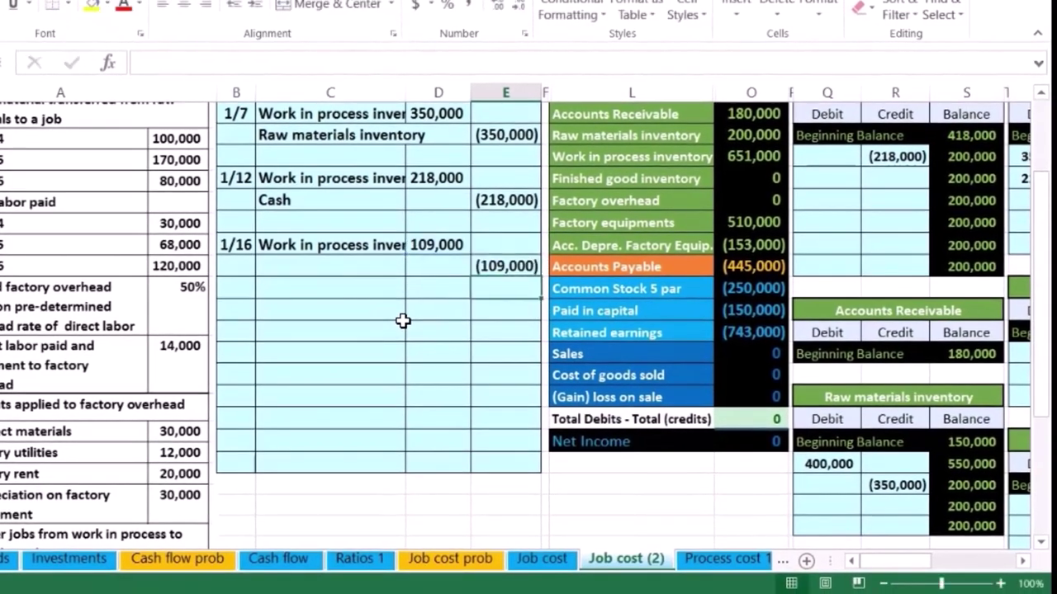
# Copy the Factory overhead account name from the trial balance into C14 as the credited account, keeping the journal's formatting.
pyautogui.click(599, 201)
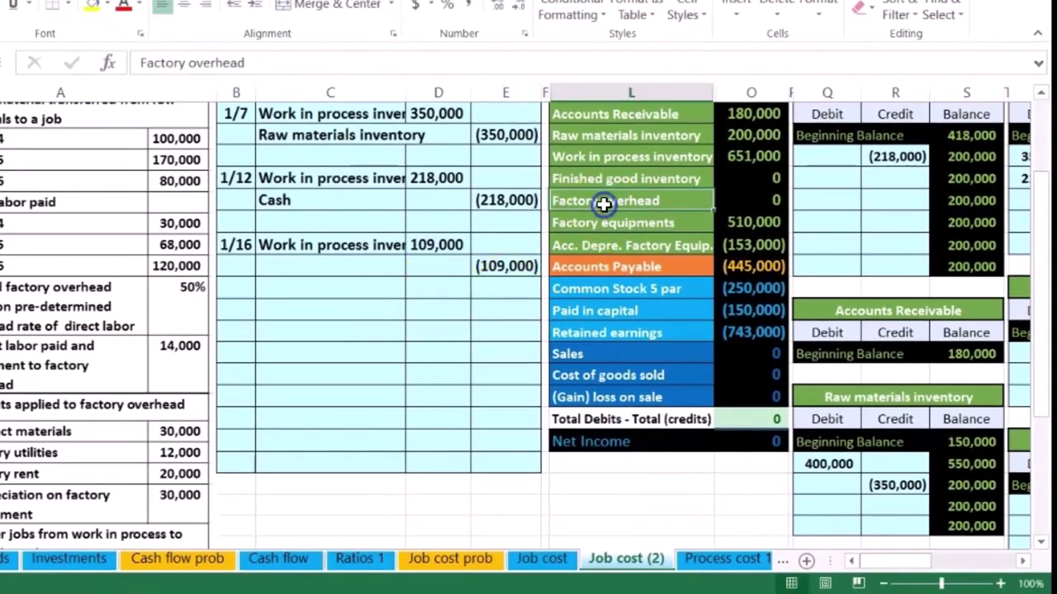
pyautogui.click(751, 202)
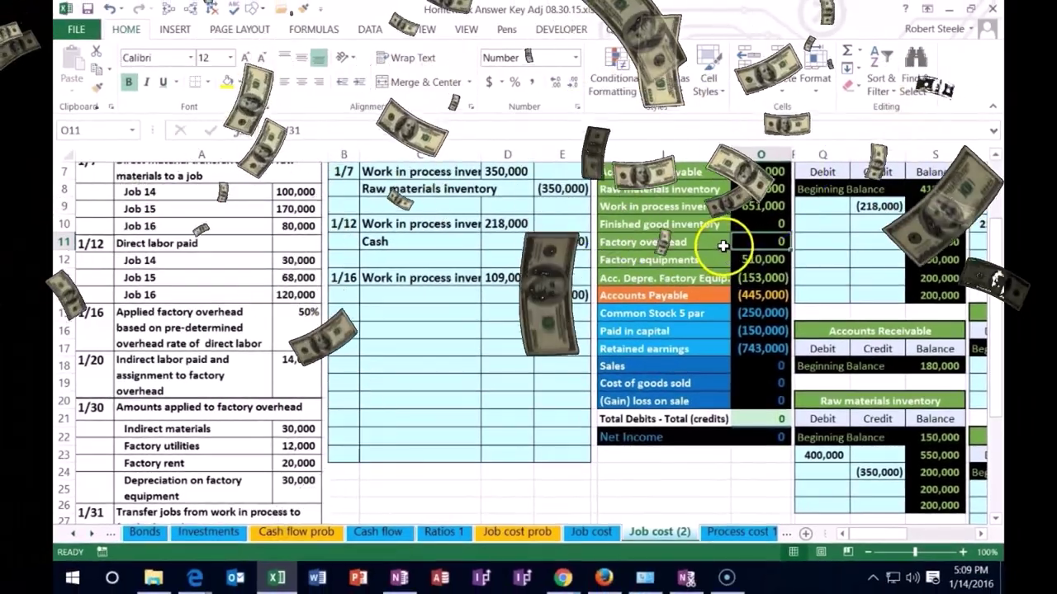
pyautogui.click(723, 243)
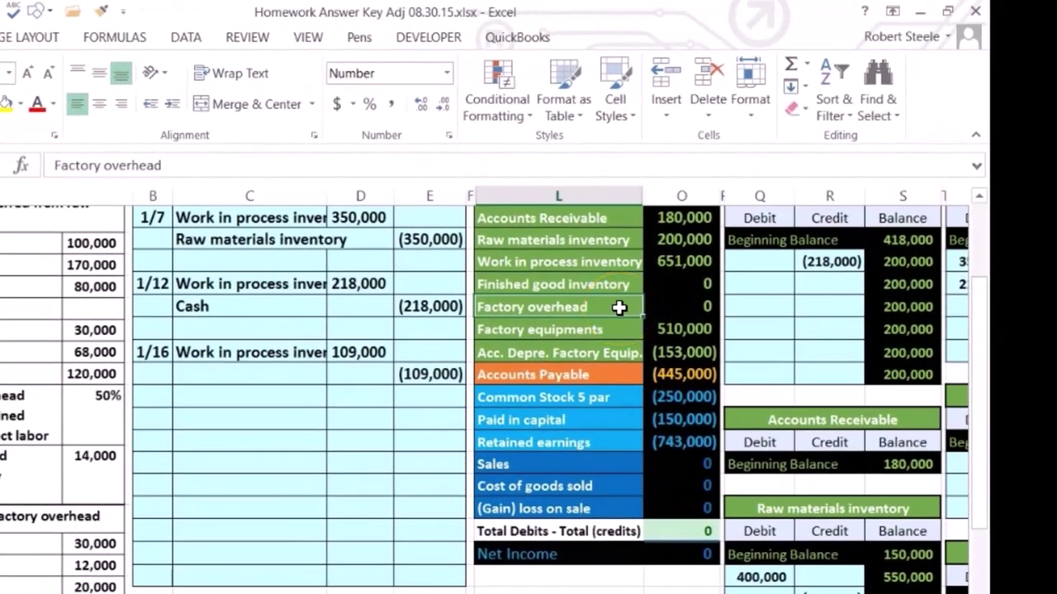
pyautogui.rightClick(621, 307)
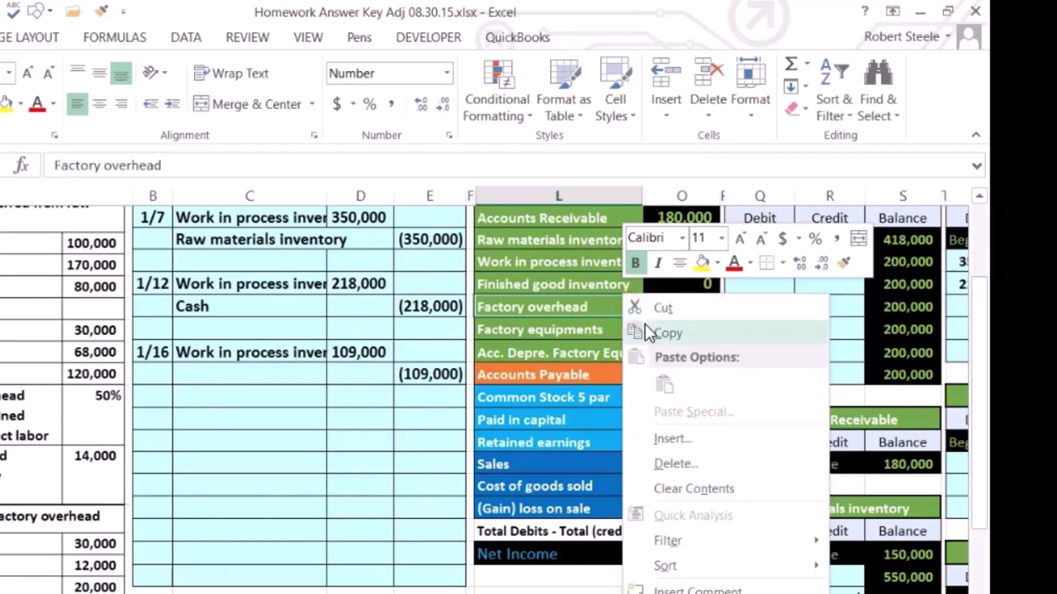
pyautogui.click(653, 331)
pyautogui.rightClick(354, 344)
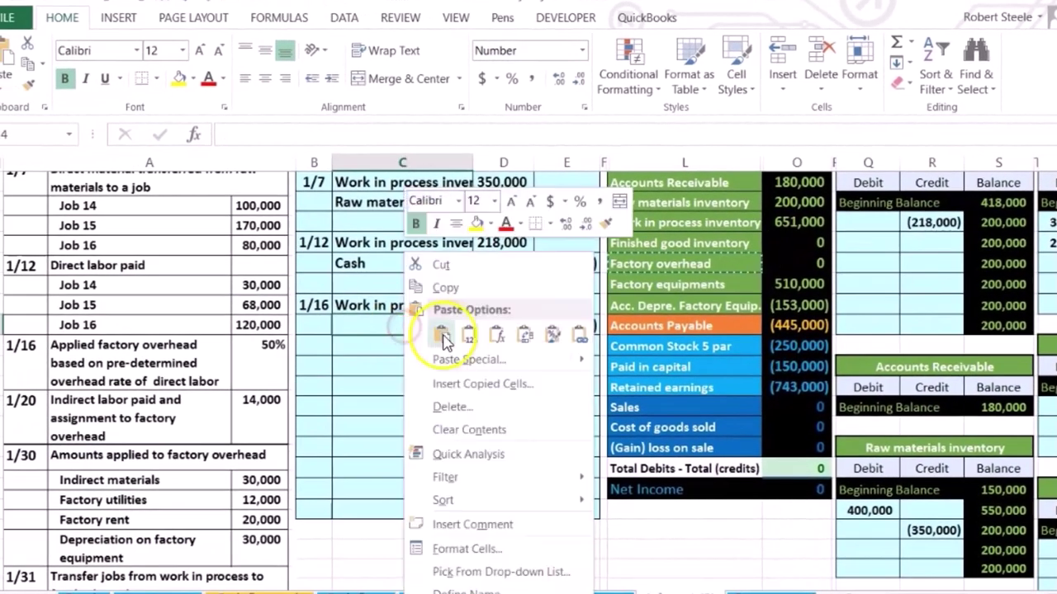
pyautogui.click(420, 347)
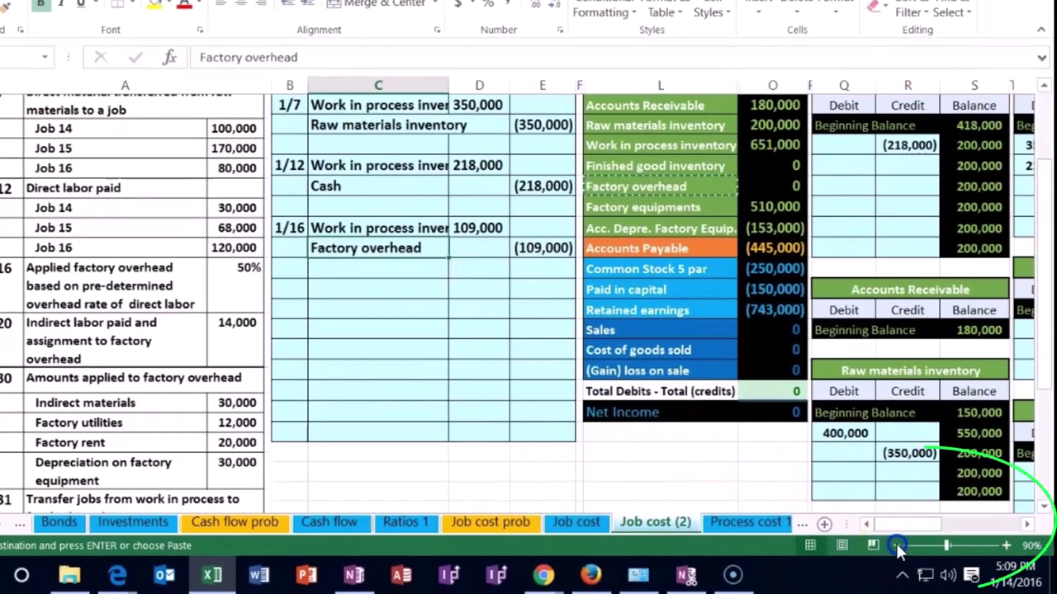
# Post the 1/16 debit of 109,000 to the Work in process inventory ledger in U11 by linking it to D13.
pyautogui.click(896, 545)
pyautogui.click(1028, 524)
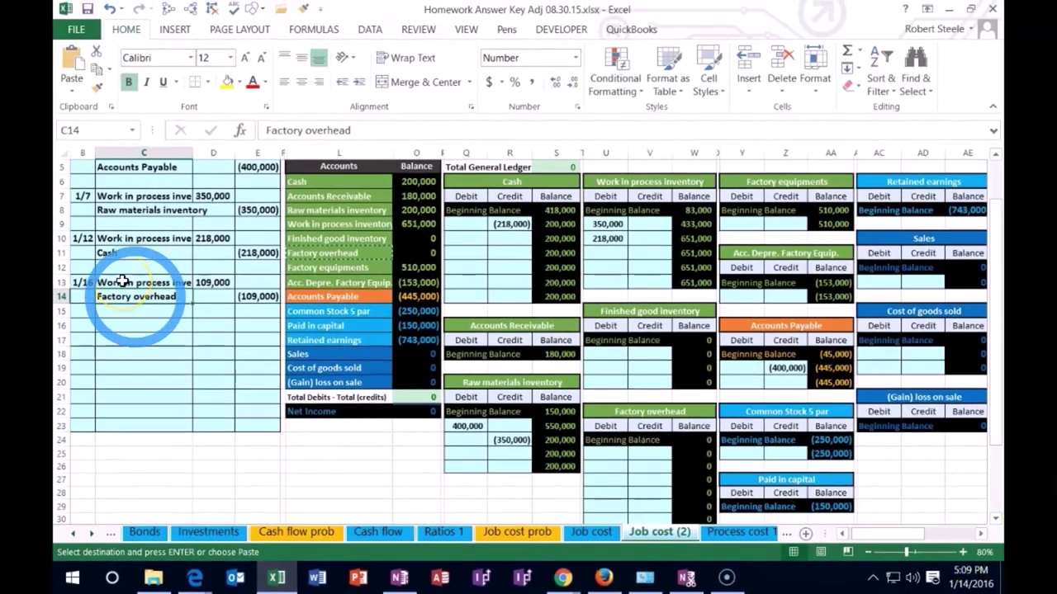
pyautogui.scroll(1, 106, 313)
pyautogui.click(124, 320)
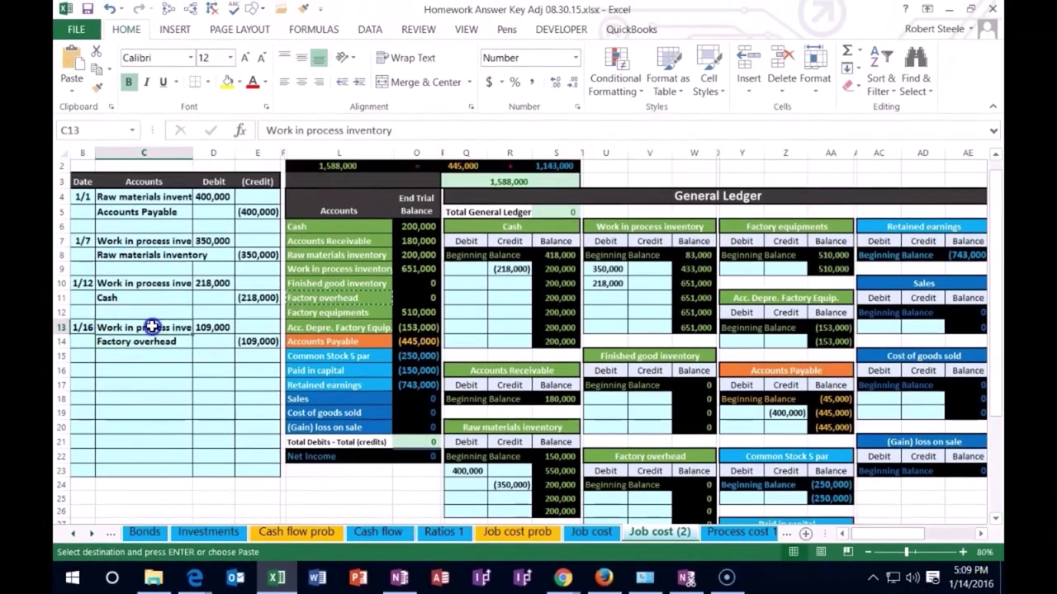
pyautogui.moveTo(136, 327); pyautogui.dragTo(197, 328)
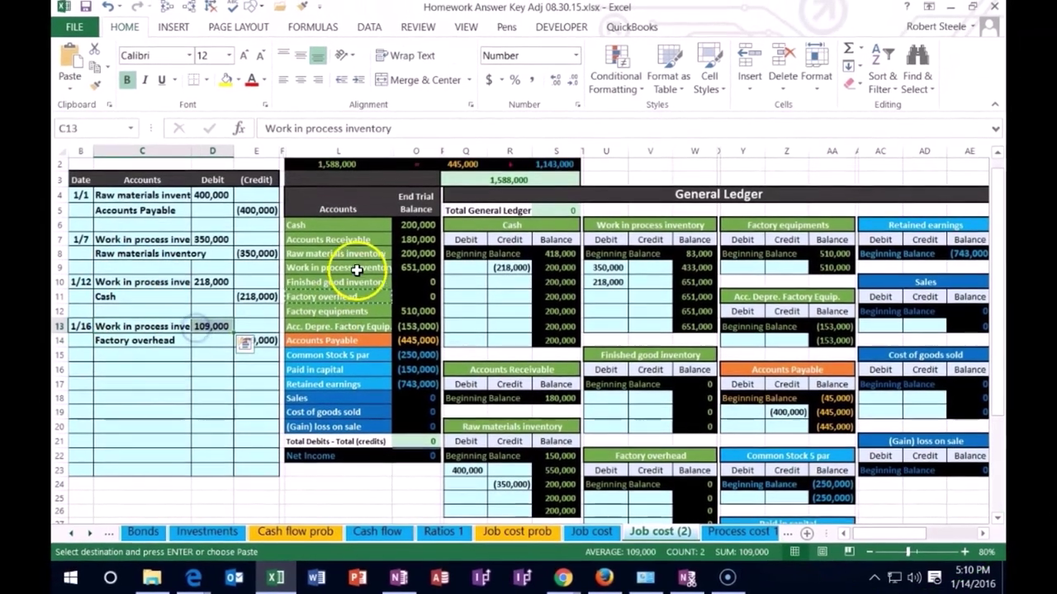
pyautogui.moveTo(354, 269); pyautogui.dragTo(408, 267)
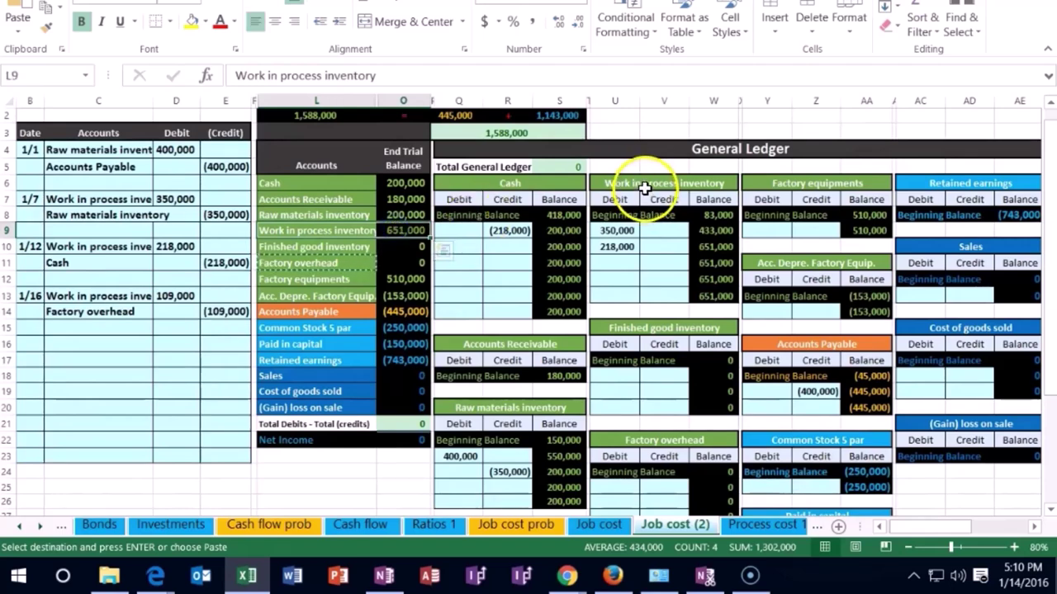
pyautogui.click(616, 261)
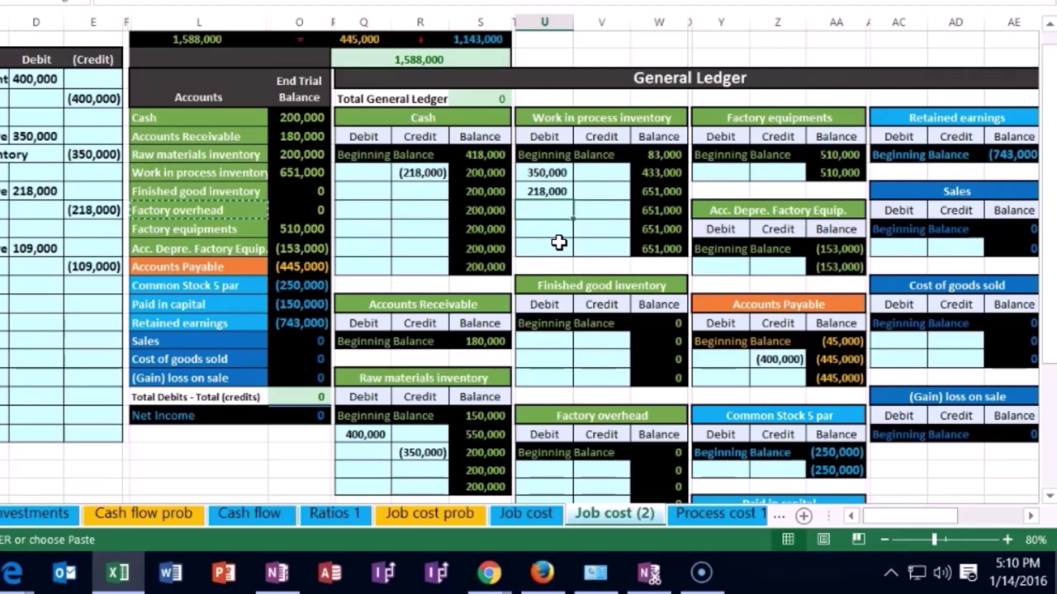
pyautogui.write('=')
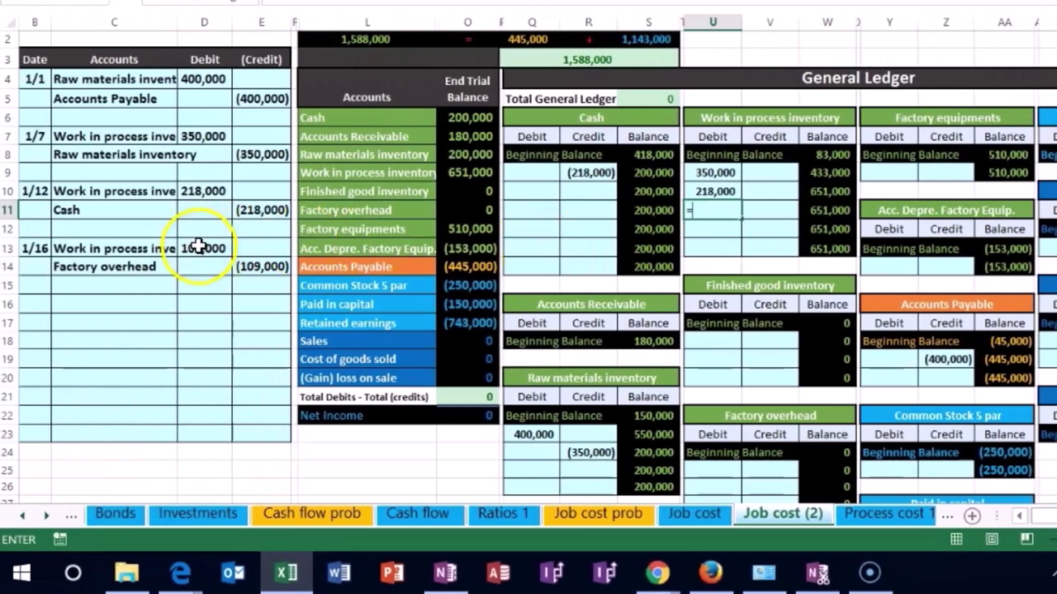
pyautogui.click(198, 248)
pyautogui.press('Return')
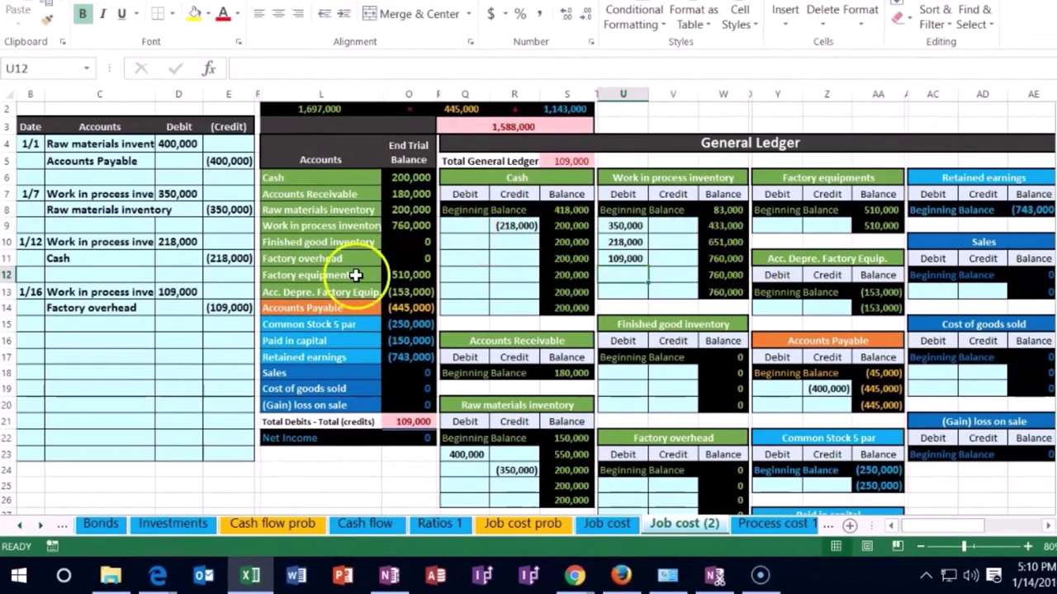
# Post the 1/16 credit to the Factory overhead ledger in V25 by linking it to E14.
pyautogui.moveTo(118, 307); pyautogui.dragTo(221, 306)
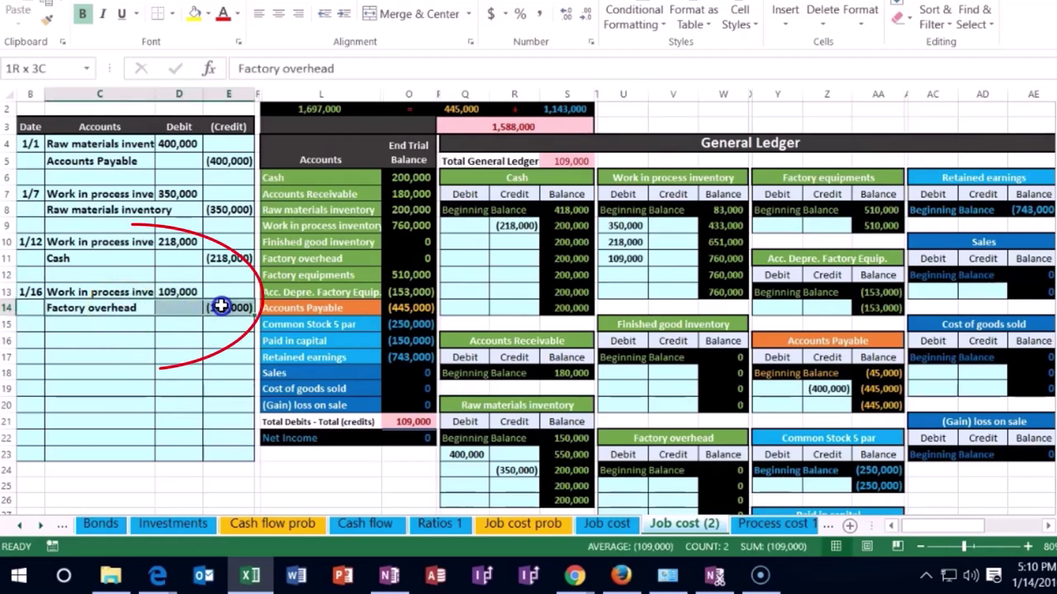
pyautogui.moveTo(280, 259); pyautogui.dragTo(415, 261)
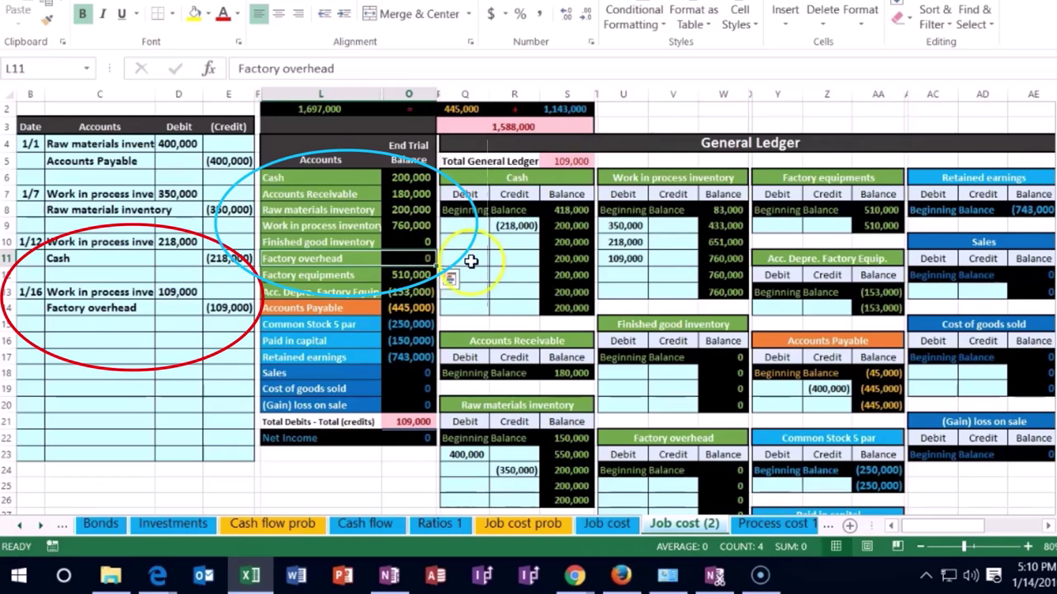
pyautogui.click(670, 483)
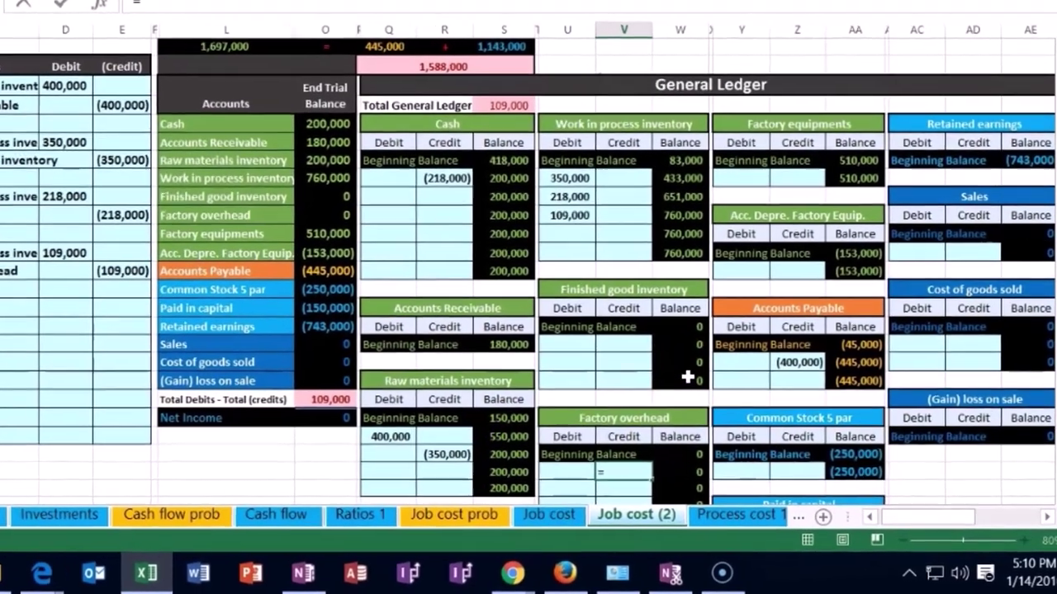
pyautogui.write('=')
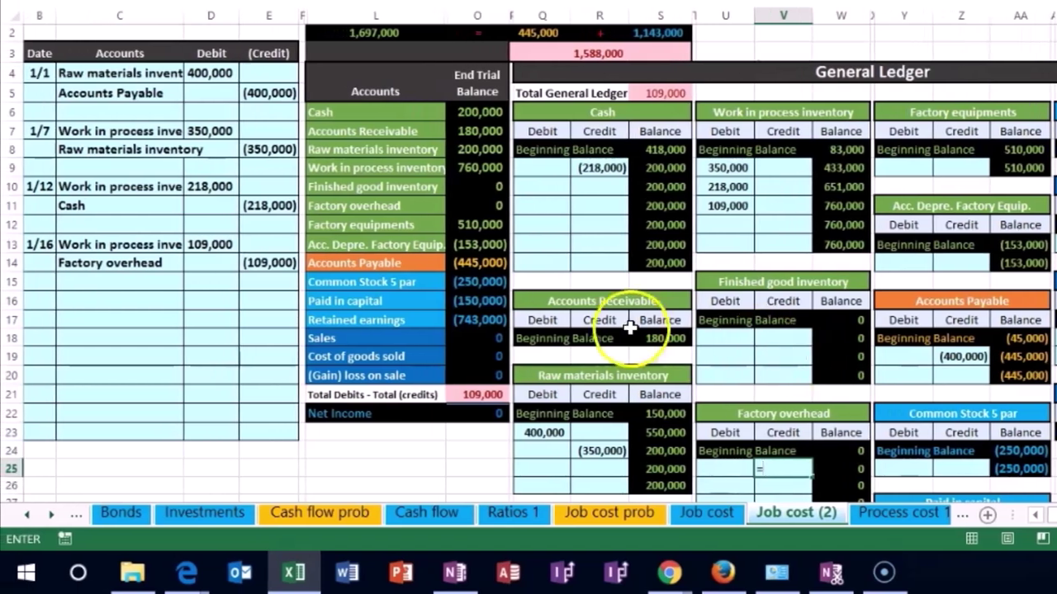
pyautogui.click(248, 261)
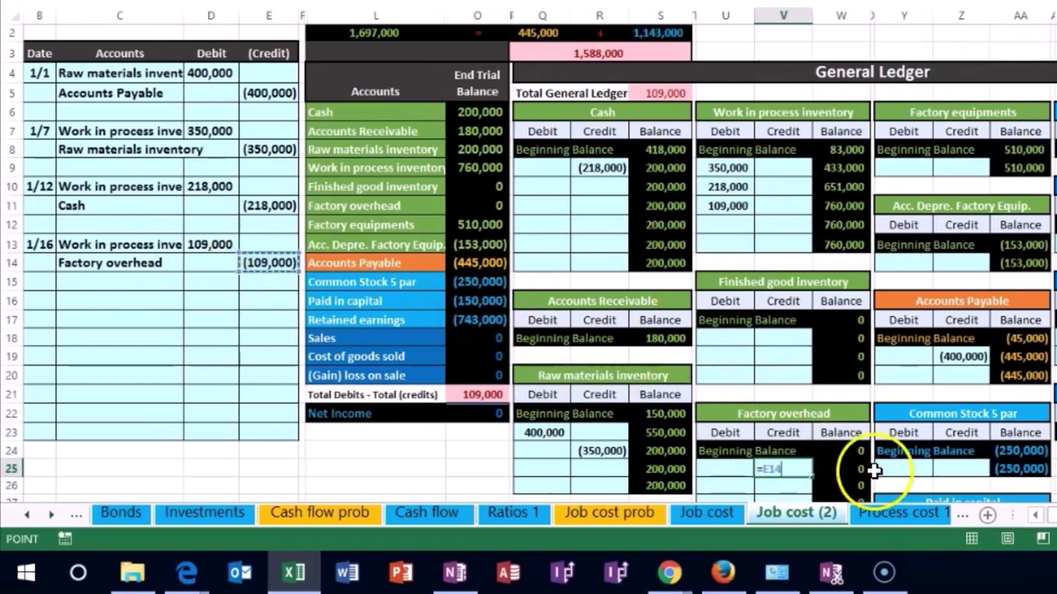
pyautogui.press('Return')
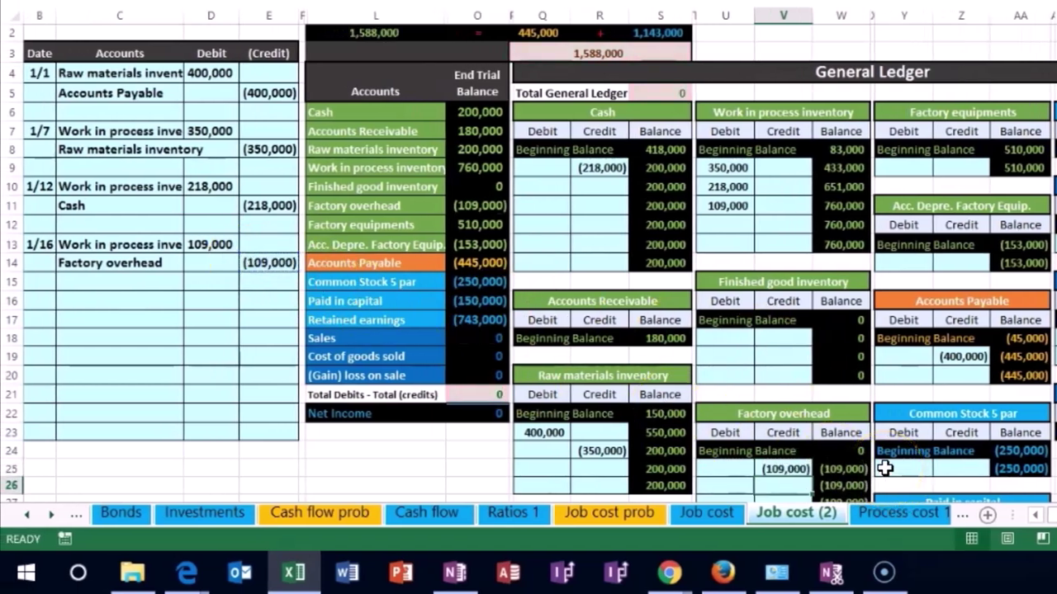
# Examine the Factory overhead balance in the trial balance and the 1/16 posting in the Work in process inventory ledger.
pyautogui.click(482, 208)
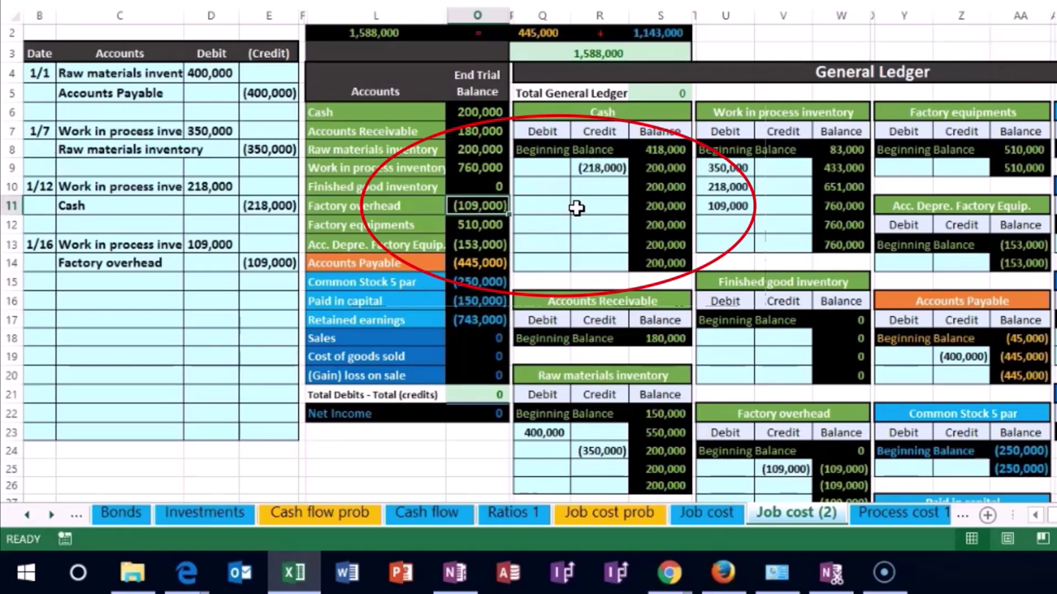
pyautogui.press('Right')
pyautogui.press('Right')
pyautogui.press('Right')
pyautogui.press('Right')
pyautogui.press('Right')
pyautogui.press('Right')
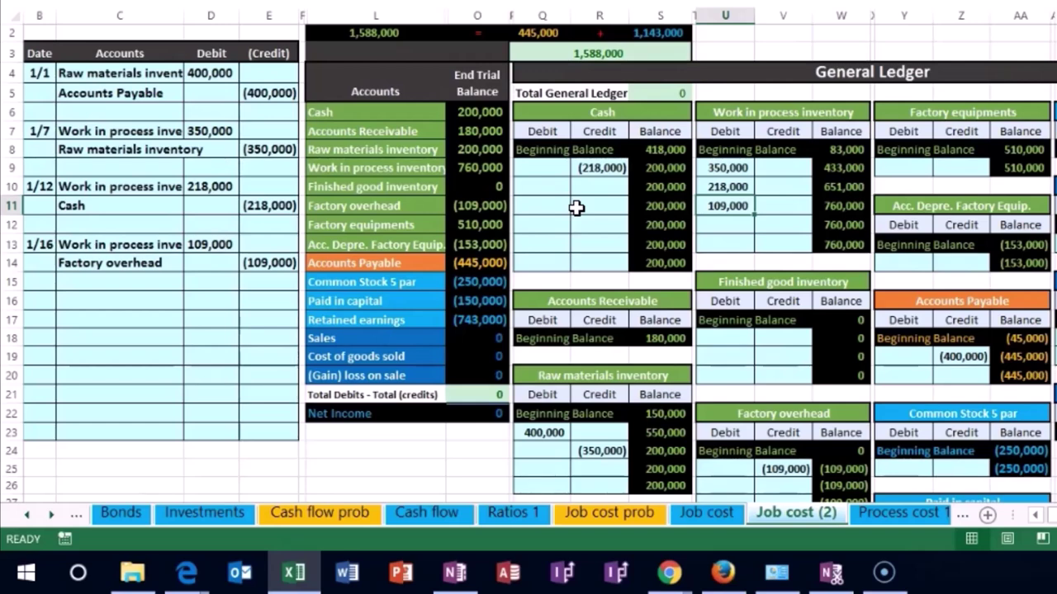
pyautogui.press('Right')
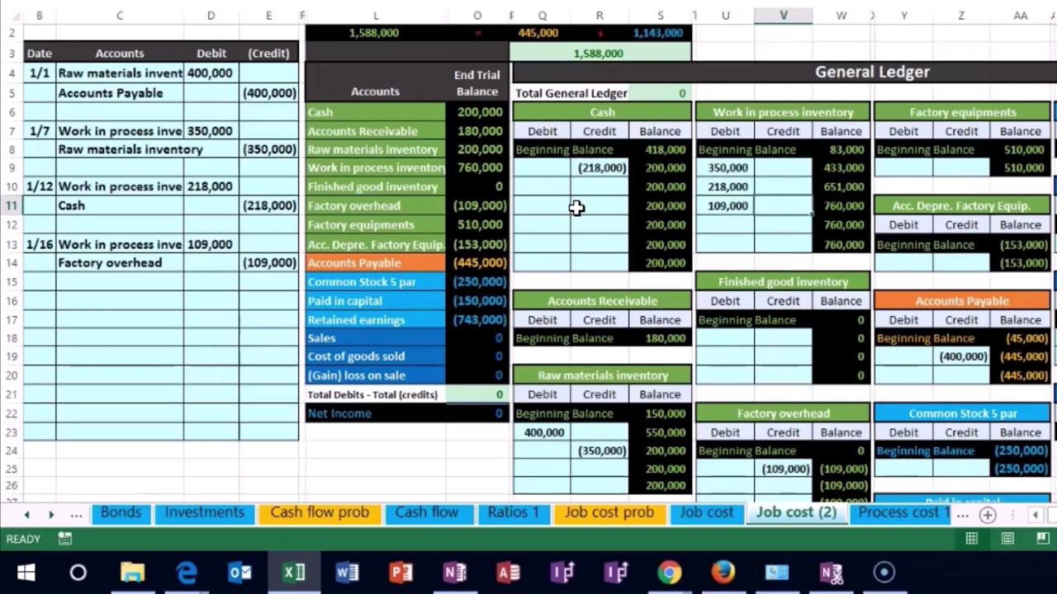
pyautogui.press('Left')
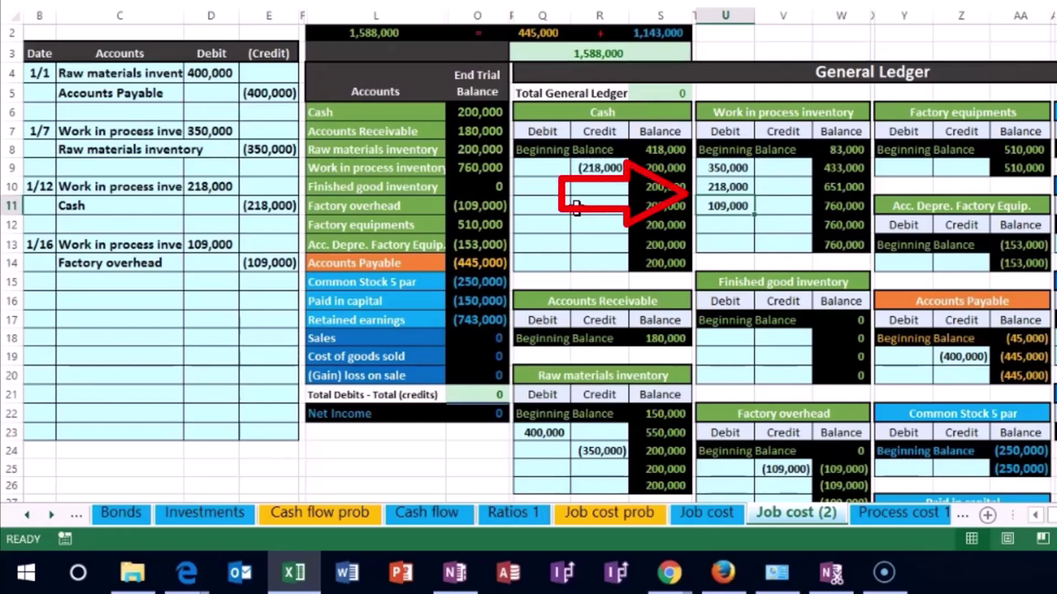
# Enter the date 1/16 in AG11, the next row of the Job 14 cost record.
pyautogui.press('Right')
pyautogui.press('Right')
pyautogui.press('Right')
pyautogui.press('Right')
pyautogui.press('Right')
pyautogui.press('Right')
pyautogui.press('Right')
pyautogui.press('Right')
pyautogui.press('Right')
pyautogui.press('Right')
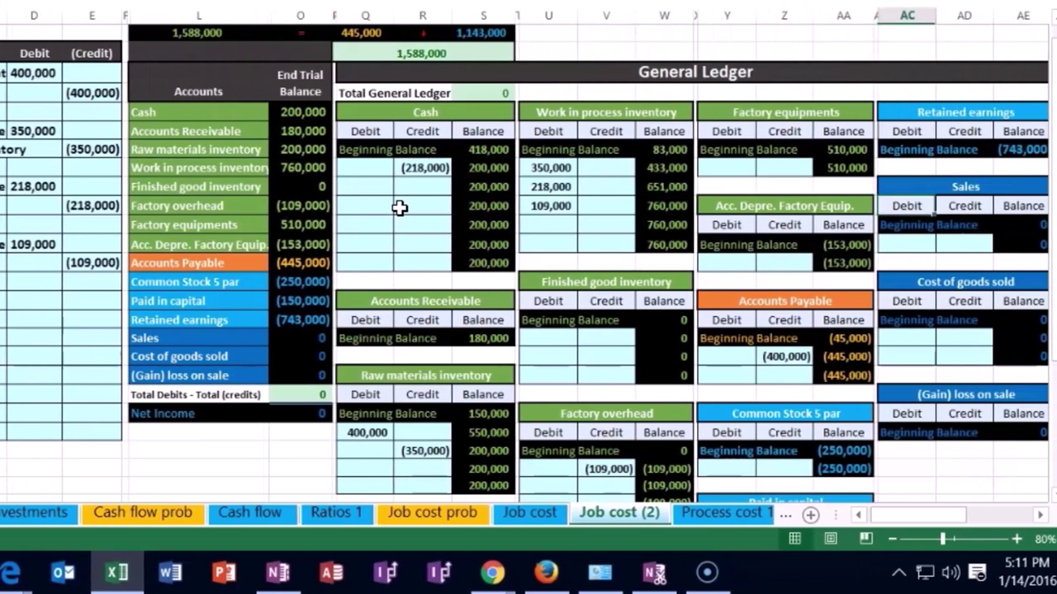
pyautogui.press('Right')
pyautogui.press('Right')
pyautogui.press('Right')
pyautogui.press('Right')
pyautogui.press('Right')
pyautogui.press('Right')
pyautogui.press('Right')
pyautogui.press('Right')
pyautogui.press('Right')
pyautogui.press('Right')
pyautogui.press('Right')
pyautogui.press('Right')
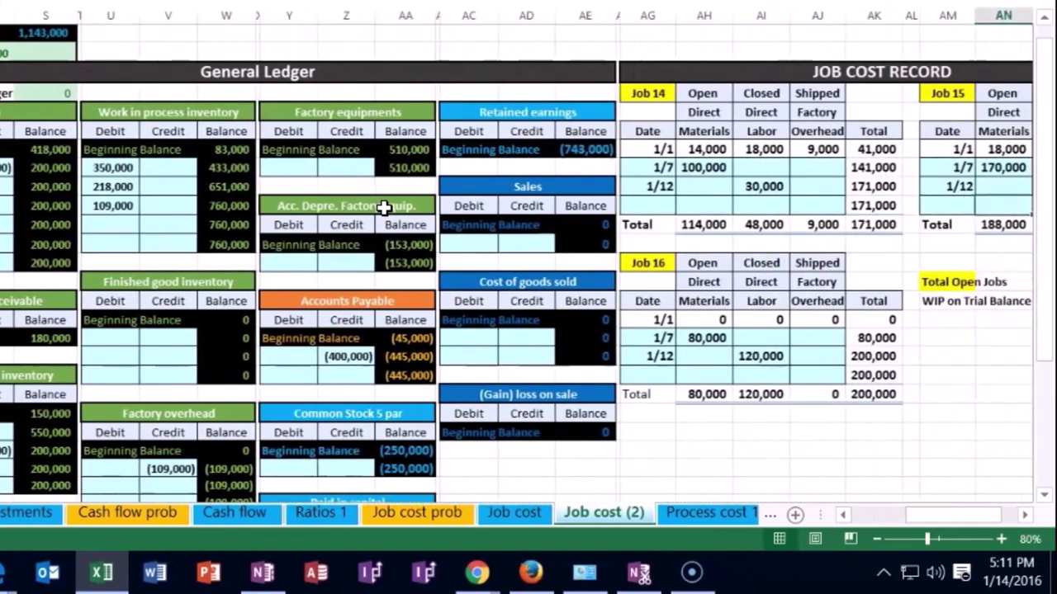
pyautogui.press('Right')
pyautogui.press('Right')
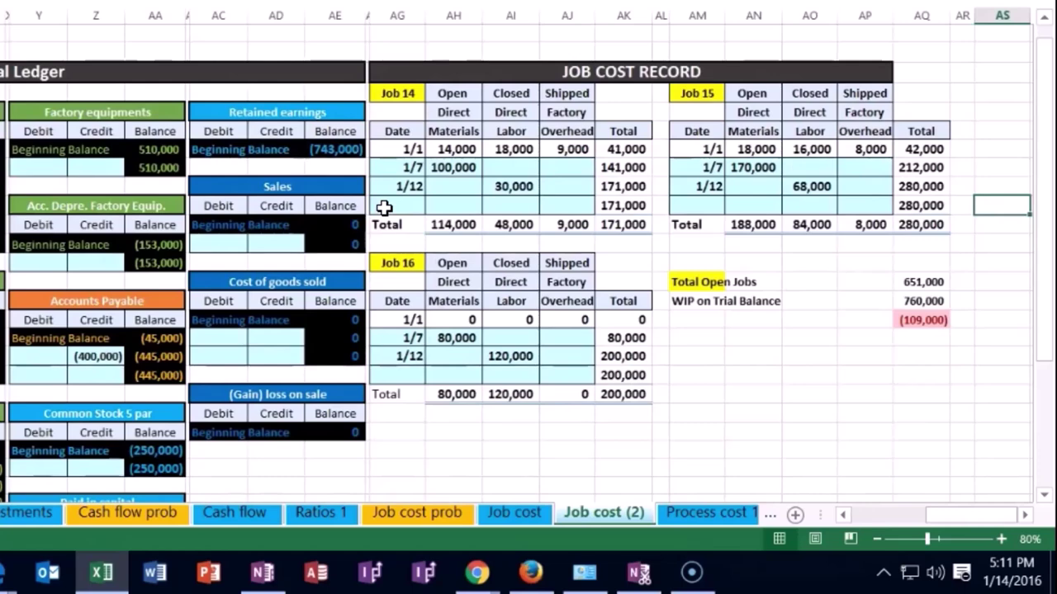
pyautogui.click(384, 207)
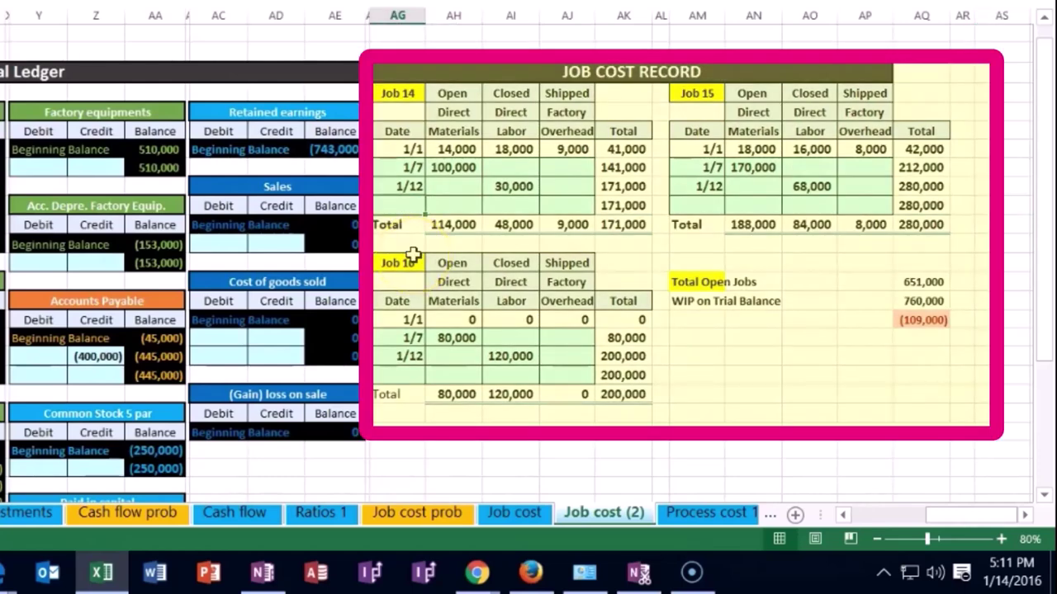
pyautogui.write('1')
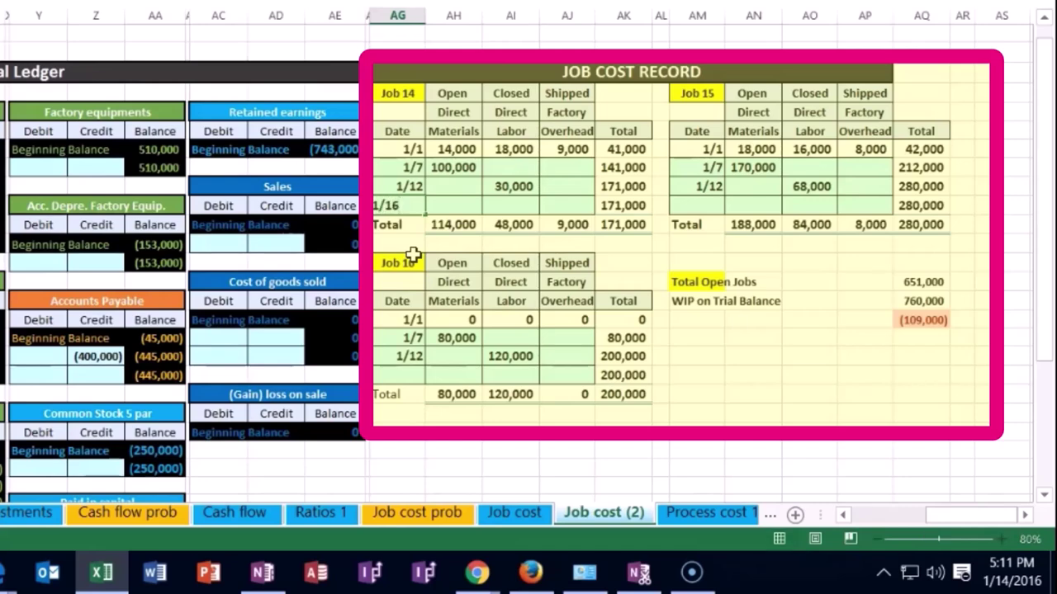
pyautogui.write('/16')
pyautogui.press('Tab')
# Calculate Job 14's 1/16 factory overhead in AJ11 as half of its 1/12 direct labor with the formula =AI10*0.5.
pyautogui.press('Tab')
pyautogui.press('Tab')
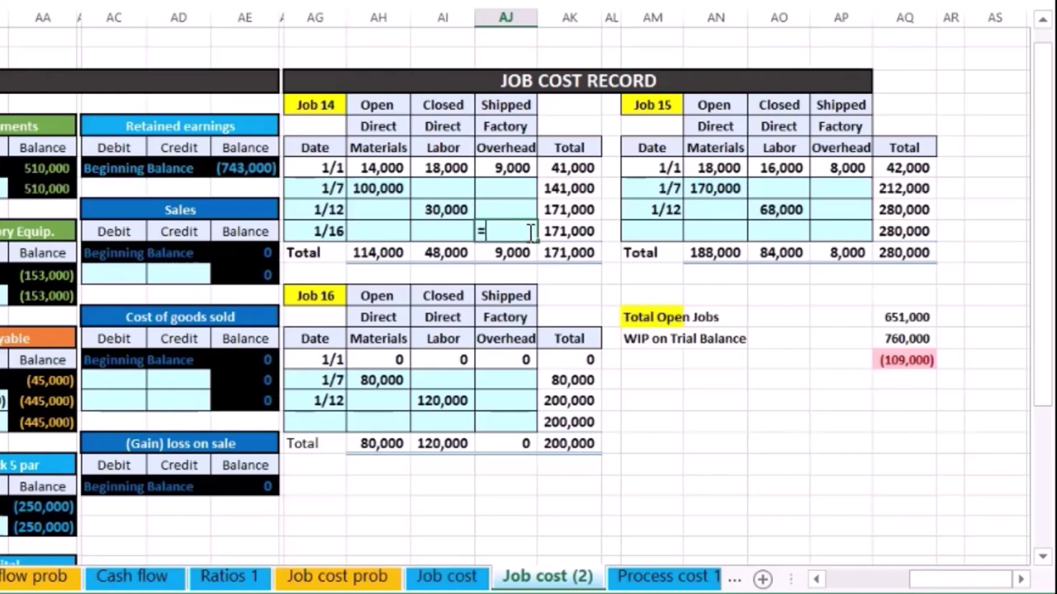
pyautogui.click(462, 209)
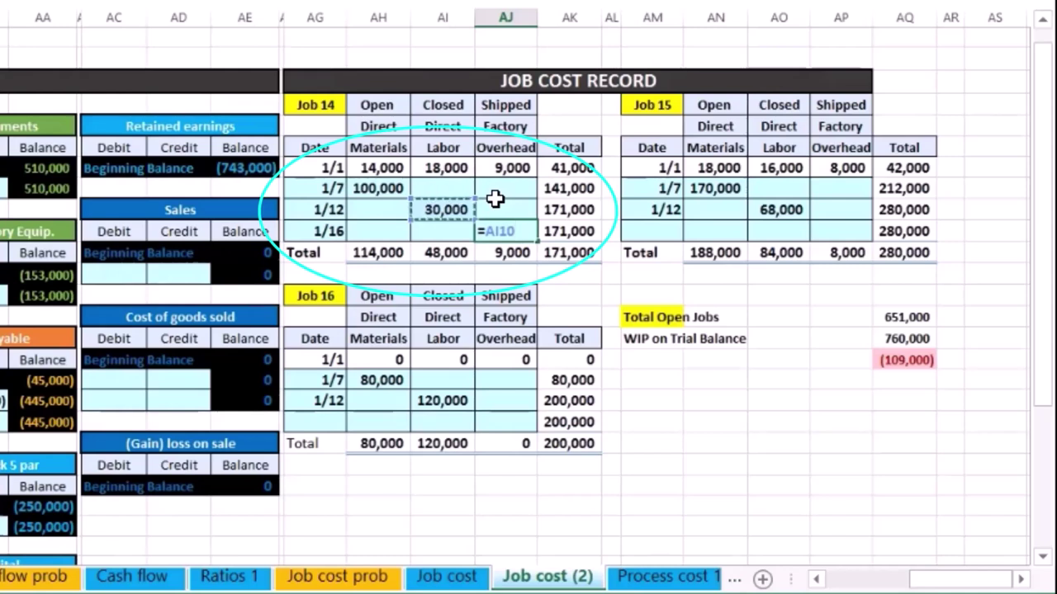
pyautogui.press('Return')
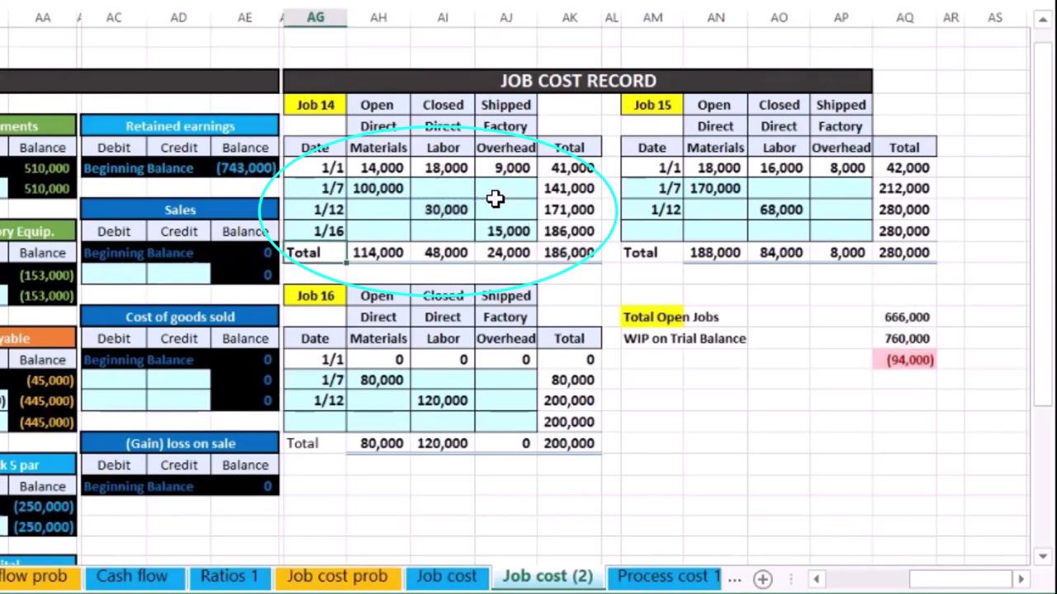
pyautogui.press('Right')
pyautogui.press('Right')
pyautogui.press('Right')
pyautogui.press('Up')
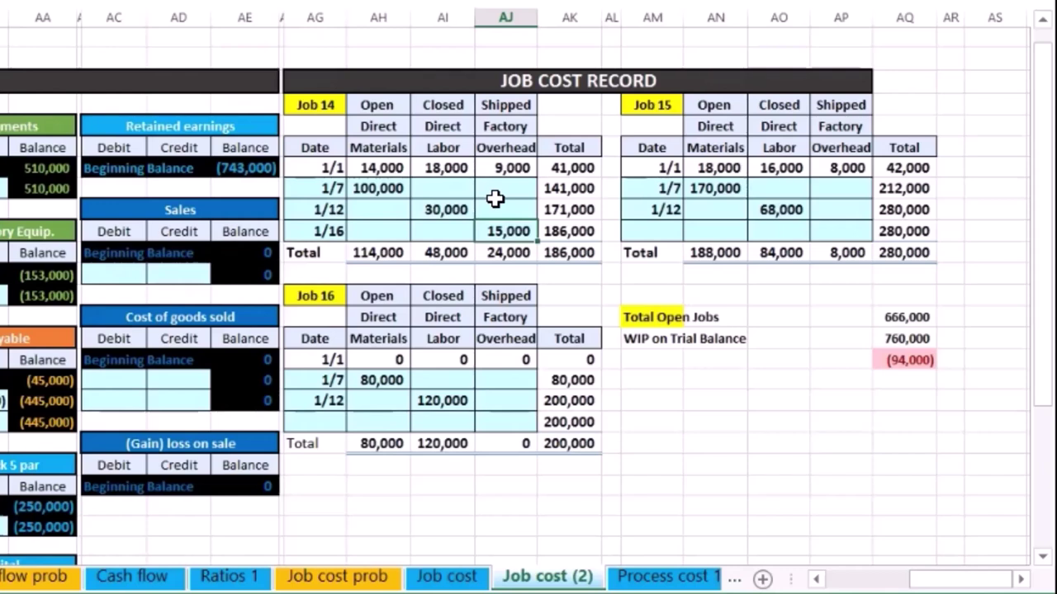
# Calculate Job 15's factory overhead in AP11 as half of its 1/12 direct labor with the formula =AO10*.5.
pyautogui.press('Right')
pyautogui.press('Right')
pyautogui.press('Right')
pyautogui.press('Right')
pyautogui.press('Right')
pyautogui.press('Right')
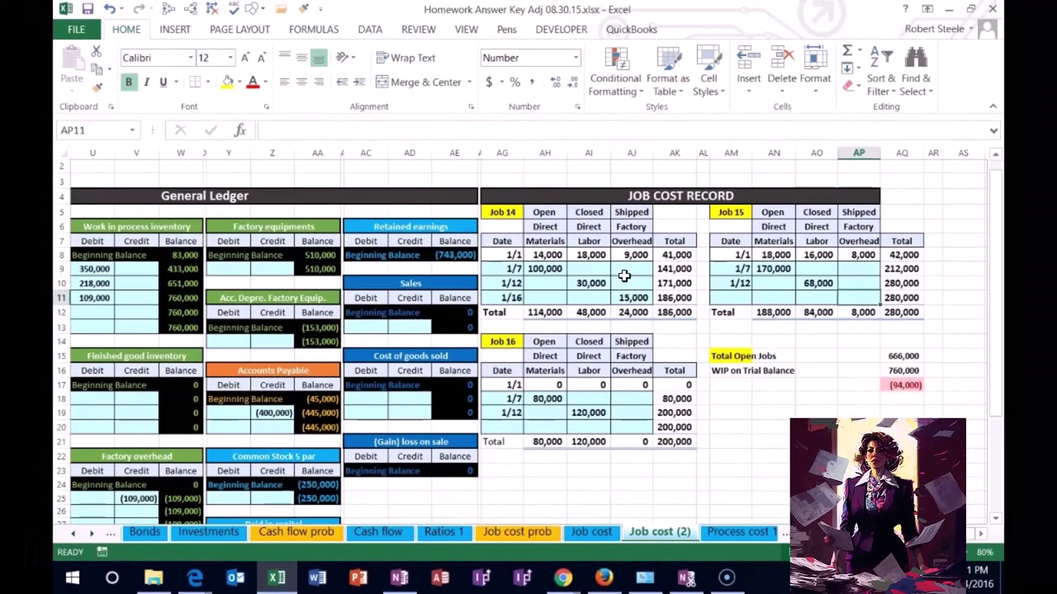
pyautogui.write('=')
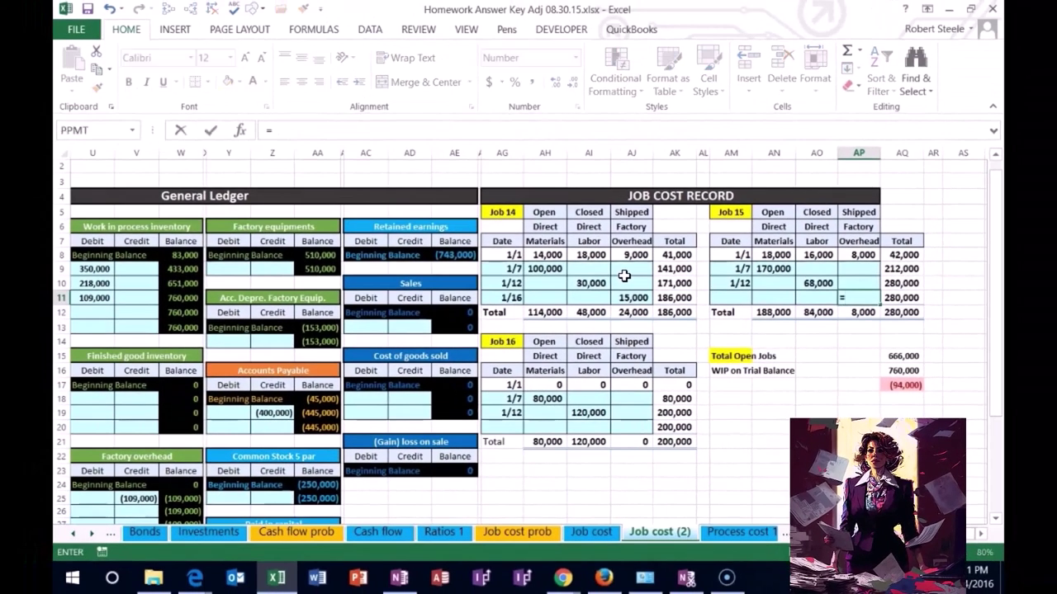
pyautogui.click(818, 282)
pyautogui.write('*0')
pyautogui.write('.5')
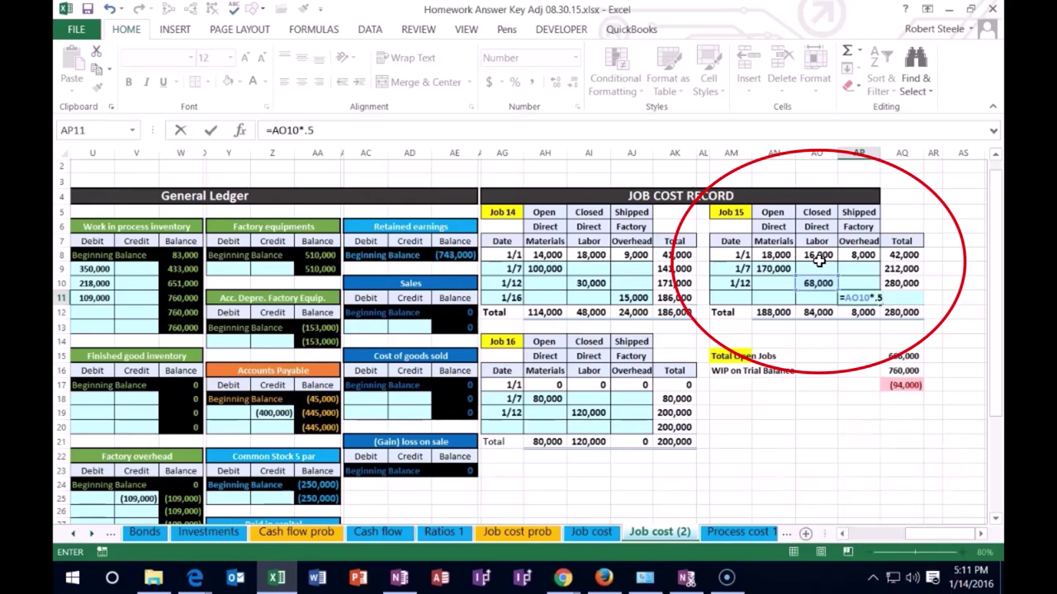
pyautogui.press('Return')
pyautogui.press('Up')
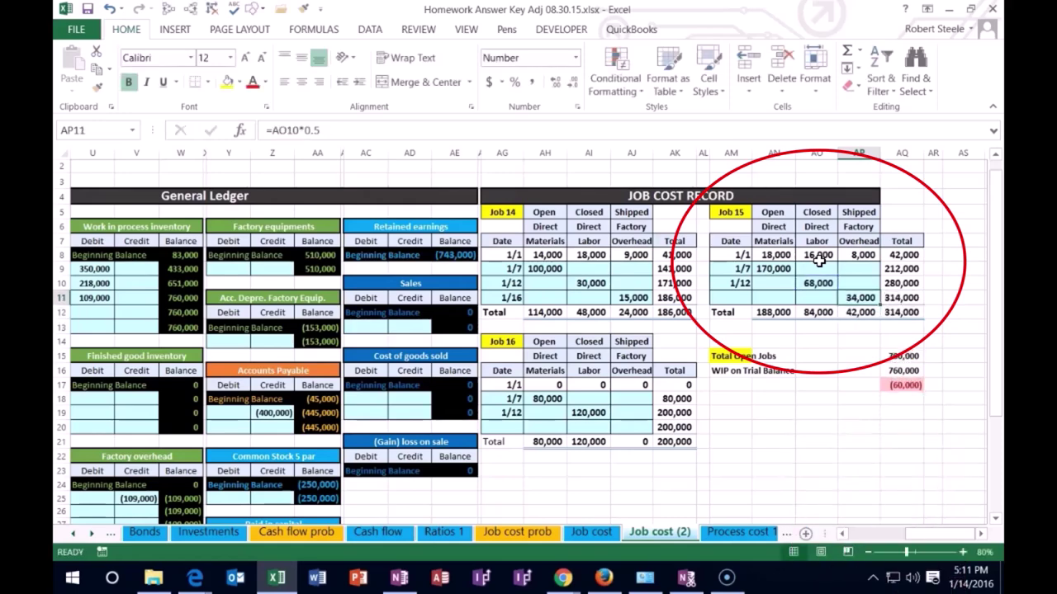
pyautogui.press('Escape')
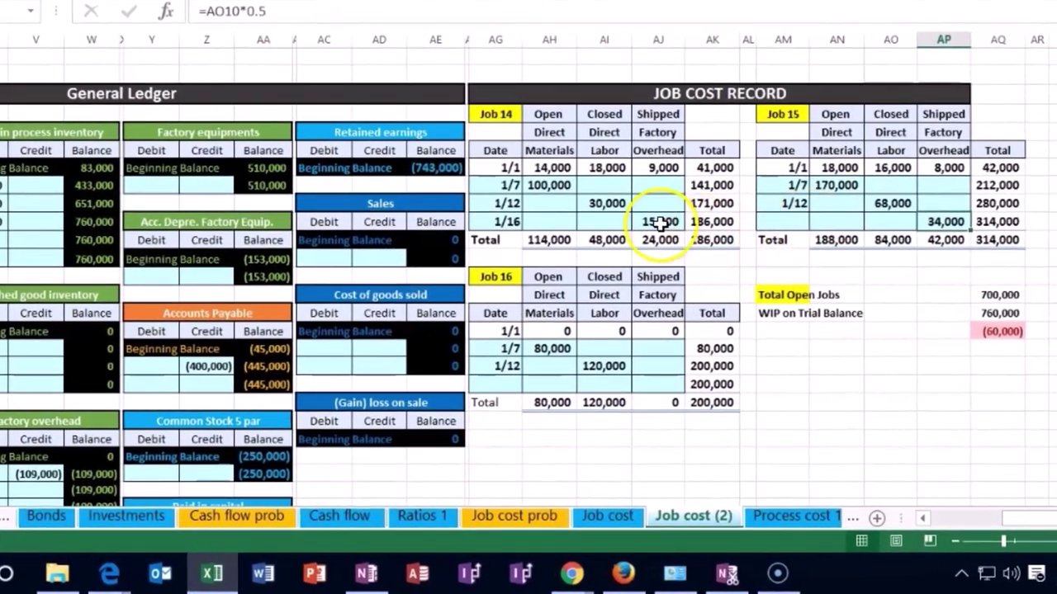
# Compare the Job 14 and 15 overhead with their direct labor, and calculate Job 16's overhead in AJ20 with the formula =AI19*.5.
pyautogui.click(659, 223)
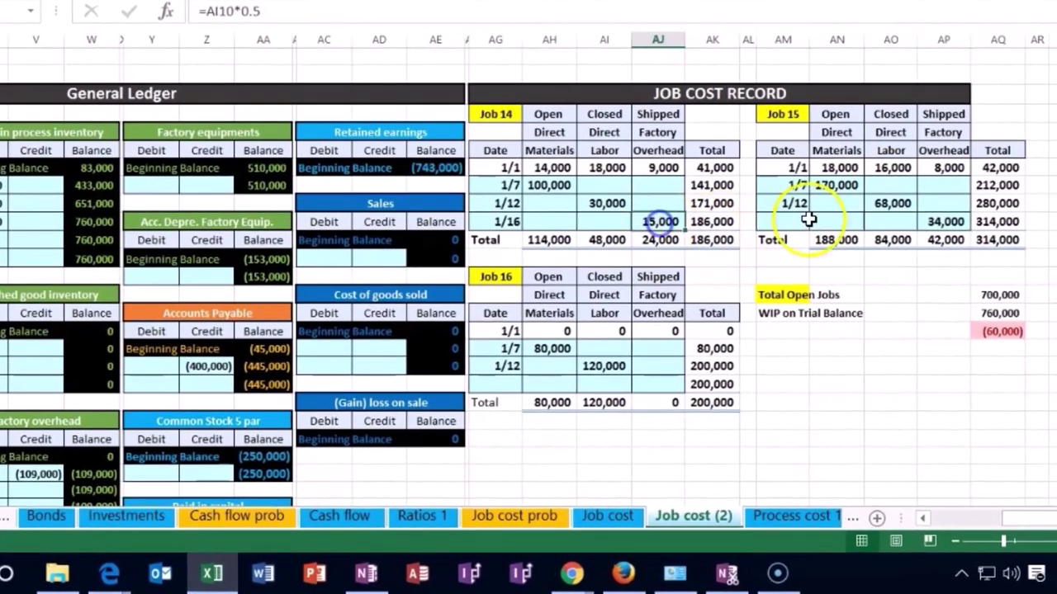
pyautogui.click(955, 216)
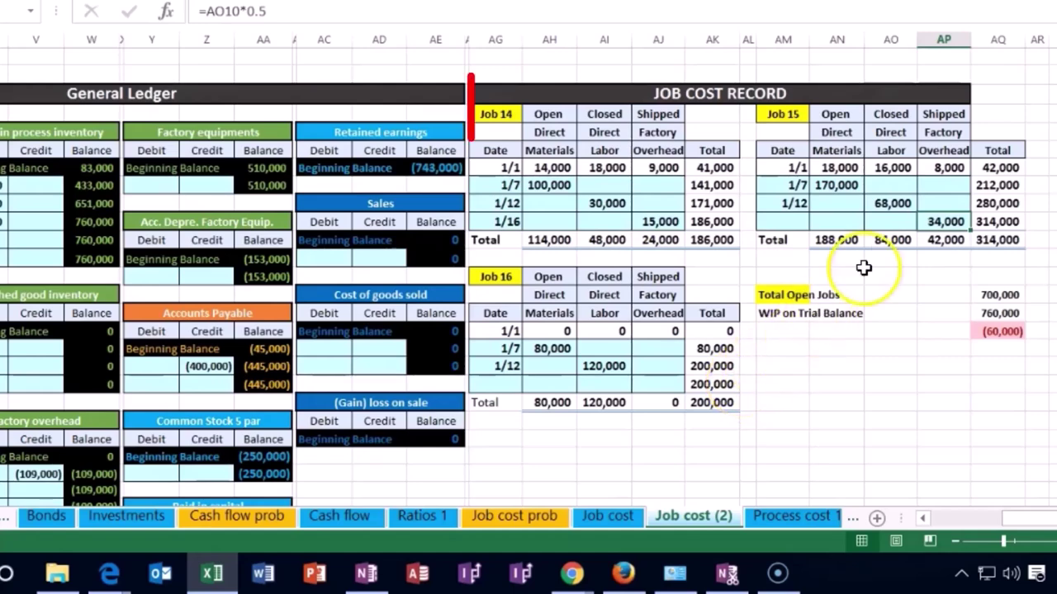
pyautogui.click(892, 203)
pyautogui.click(621, 203)
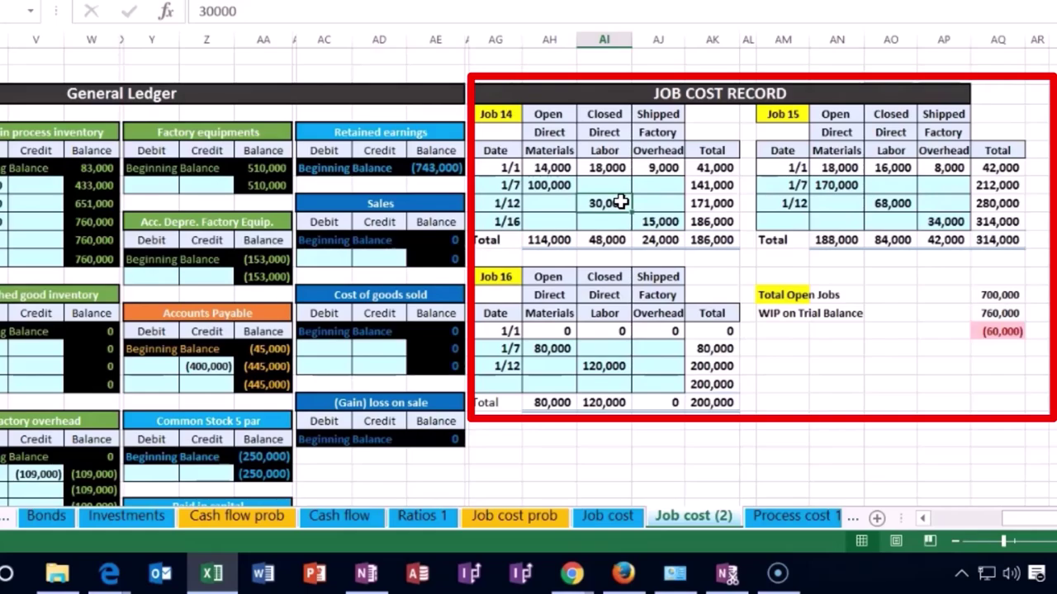
pyautogui.click(655, 386)
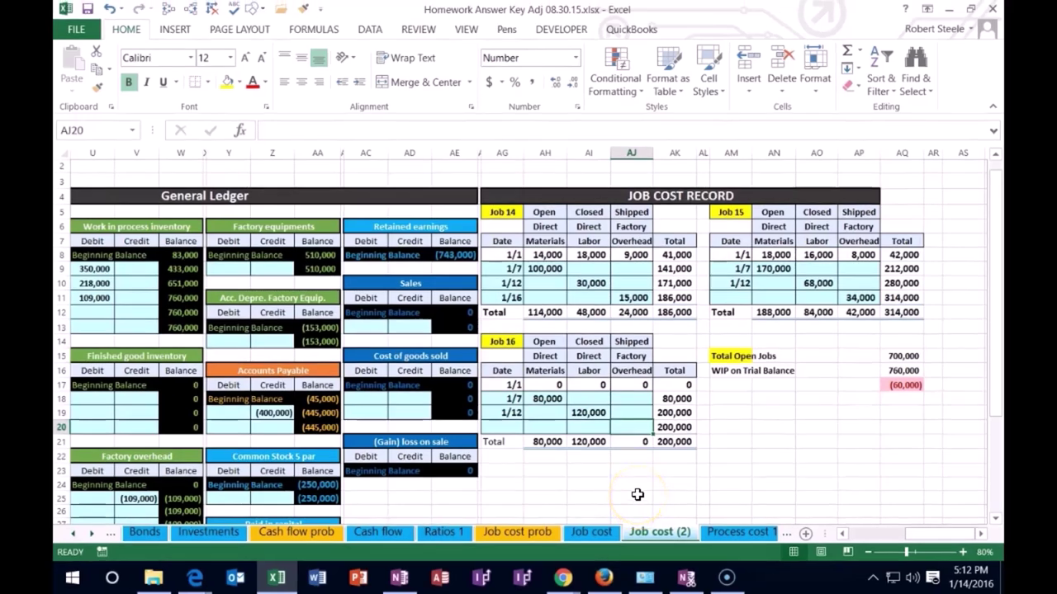
pyautogui.write('=')
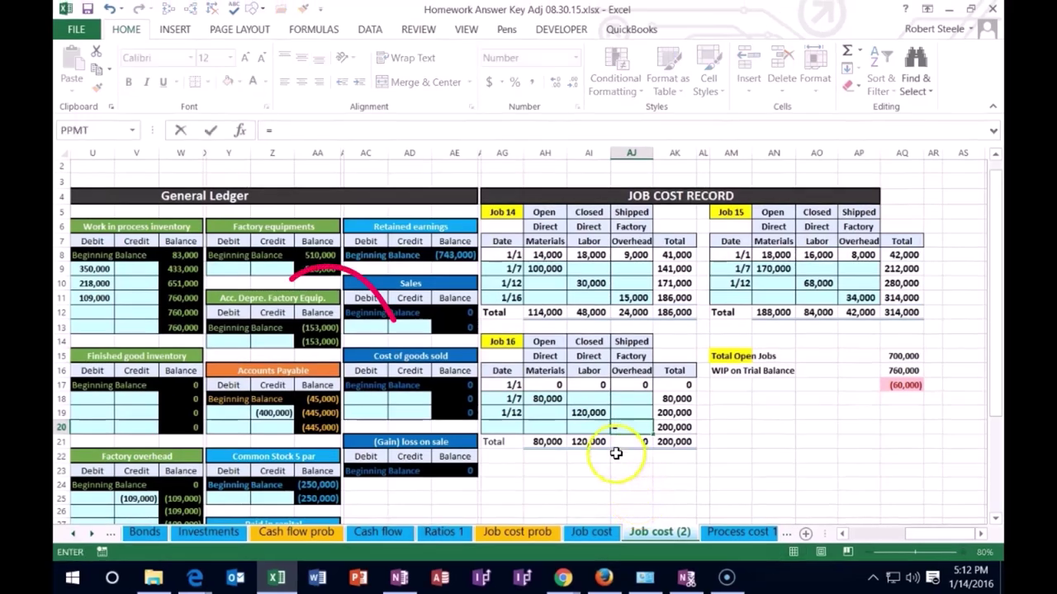
pyautogui.click(597, 414)
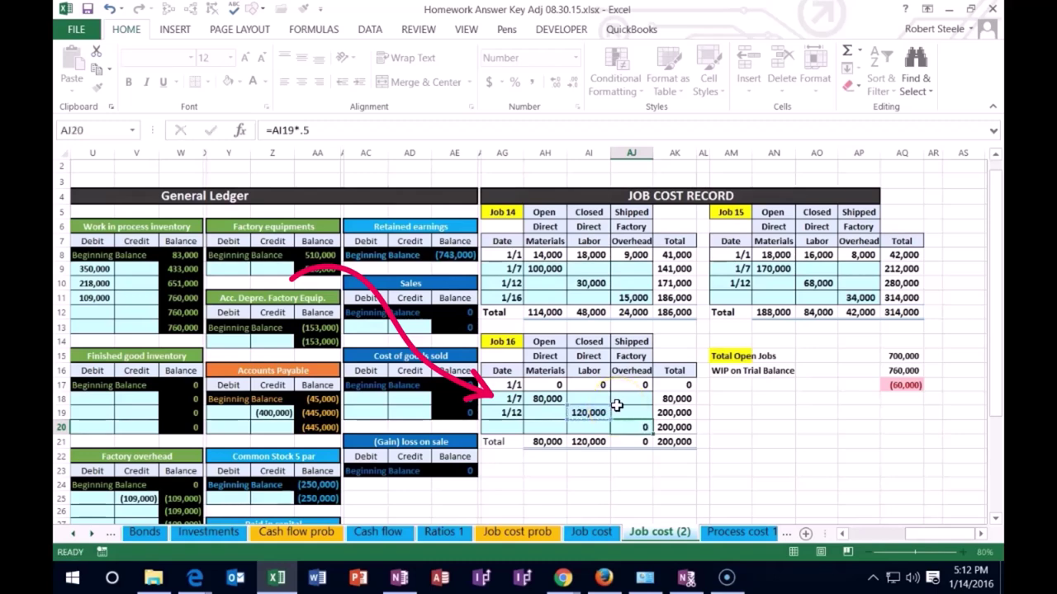
pyautogui.press('Return')
# Check the sum of the three jobs' newly applied overhead amounts and inspect the Total Open Jobs formula in AQ15.
pyautogui.click(638, 297)
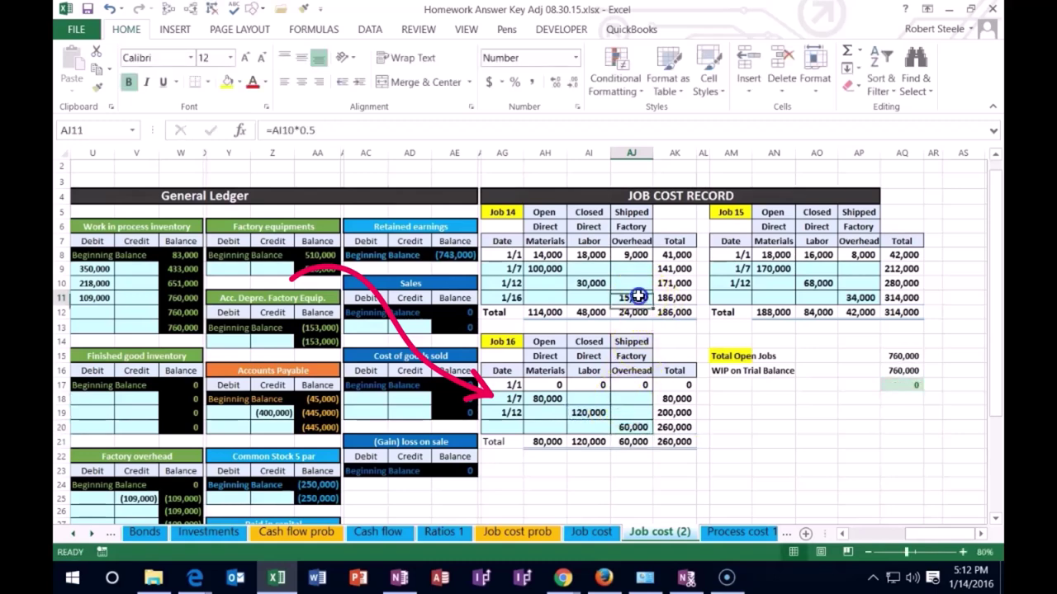
pyautogui.keyDown('ctrl'); pyautogui.click(859, 298); pyautogui.keyUp('ctrl')
pyautogui.keyDown('ctrl'); pyautogui.click(640, 425); pyautogui.keyUp('ctrl')
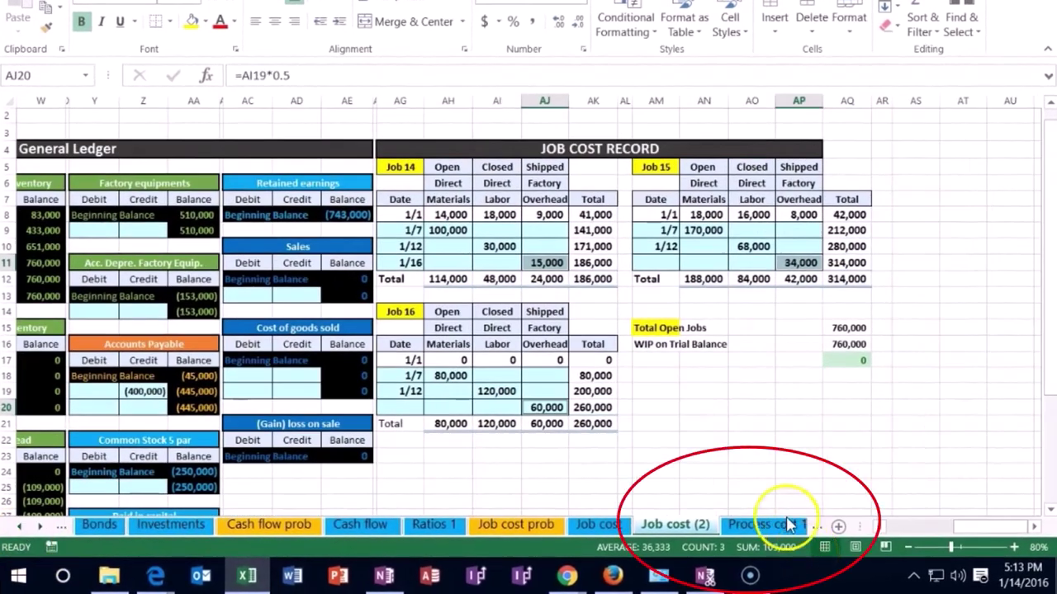
pyautogui.click(751, 455)
pyautogui.click(837, 330)
pyautogui.doubleClick(837, 328)
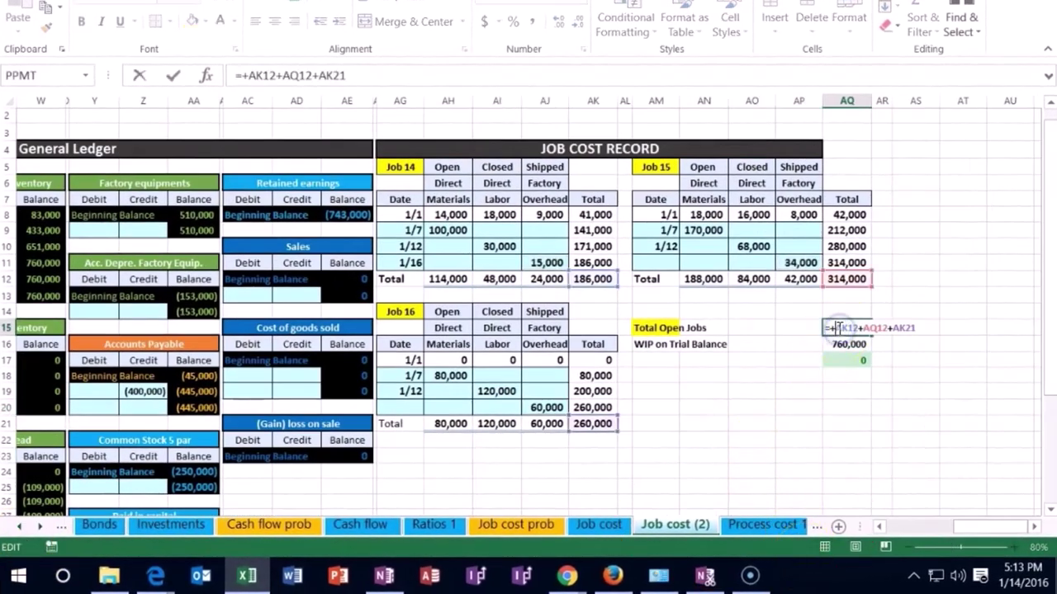
pyautogui.press('Escape')
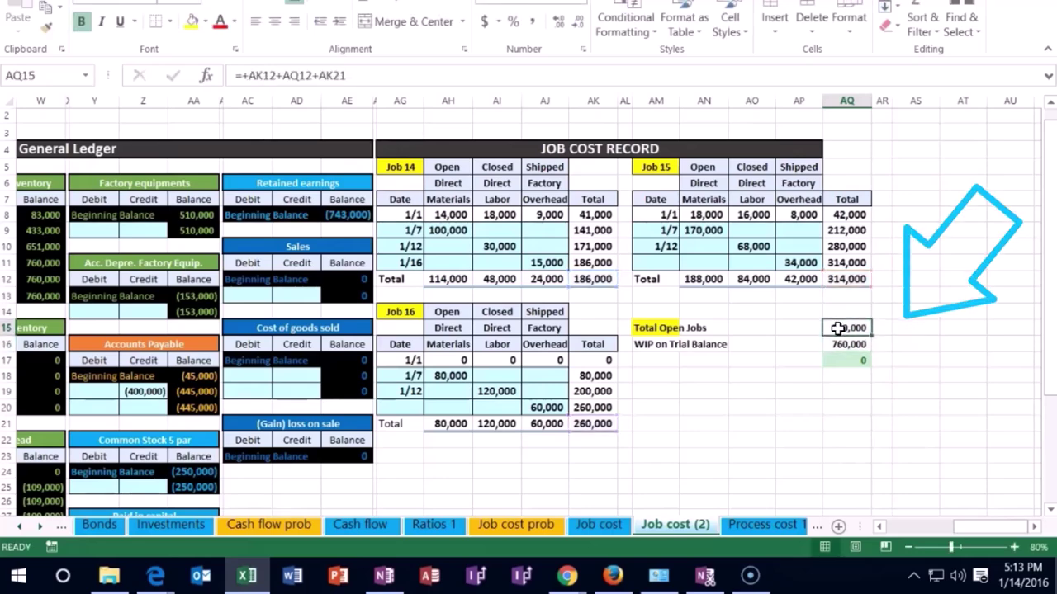
# Trace the Total Open Jobs check back through the general ledger to the work in process balance on the trial balance in O9.
pyautogui.press('Left')
pyautogui.press('Left')
pyautogui.press('Left')
pyautogui.press('Left')
pyautogui.press('Left')
pyautogui.press('Left')
pyautogui.press('Left')
pyautogui.press('Left')
pyautogui.press('Left')
pyautogui.press('Left')
pyautogui.press('Left')
pyautogui.press('Left')
pyautogui.press('Left')
pyautogui.press('Left')
pyautogui.press('Left')
pyautogui.press('Left')
pyautogui.press('Left')
pyautogui.press('Left')
pyautogui.press('Left')
pyautogui.press('Left')
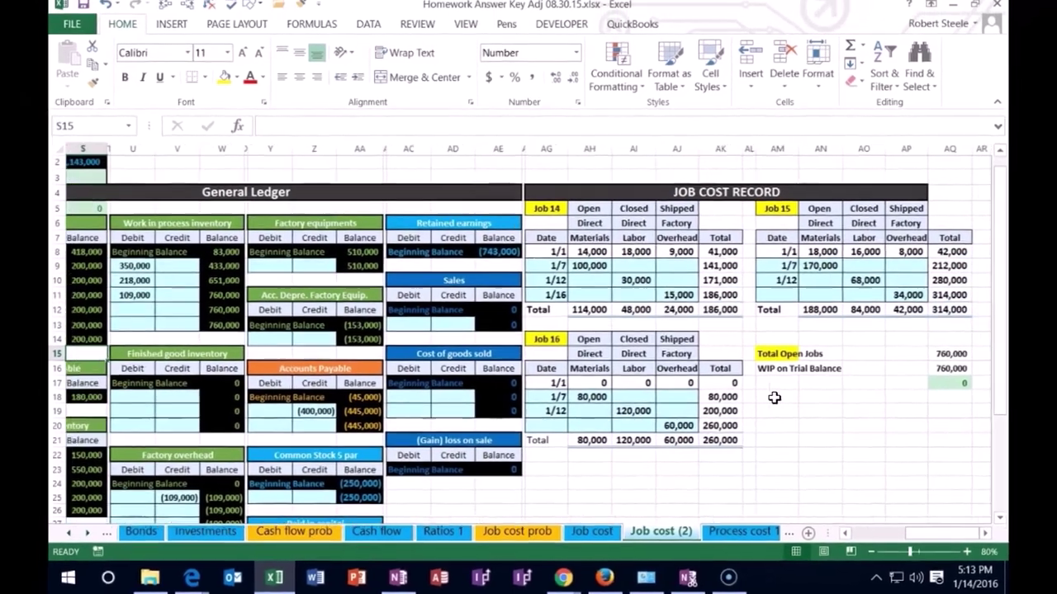
pyautogui.press('Right')
pyautogui.press('Right')
pyautogui.press('Right')
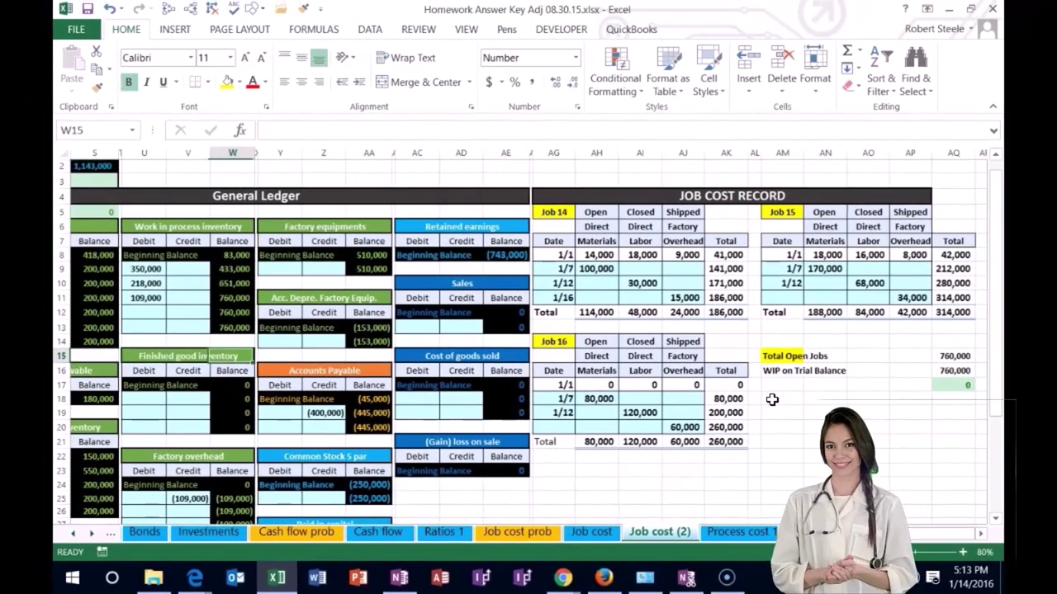
pyautogui.press('Up')
pyautogui.press('Up')
pyautogui.press('Left')
pyautogui.press('Left')
pyautogui.press('Left')
pyautogui.press('Left')
pyautogui.press('Left')
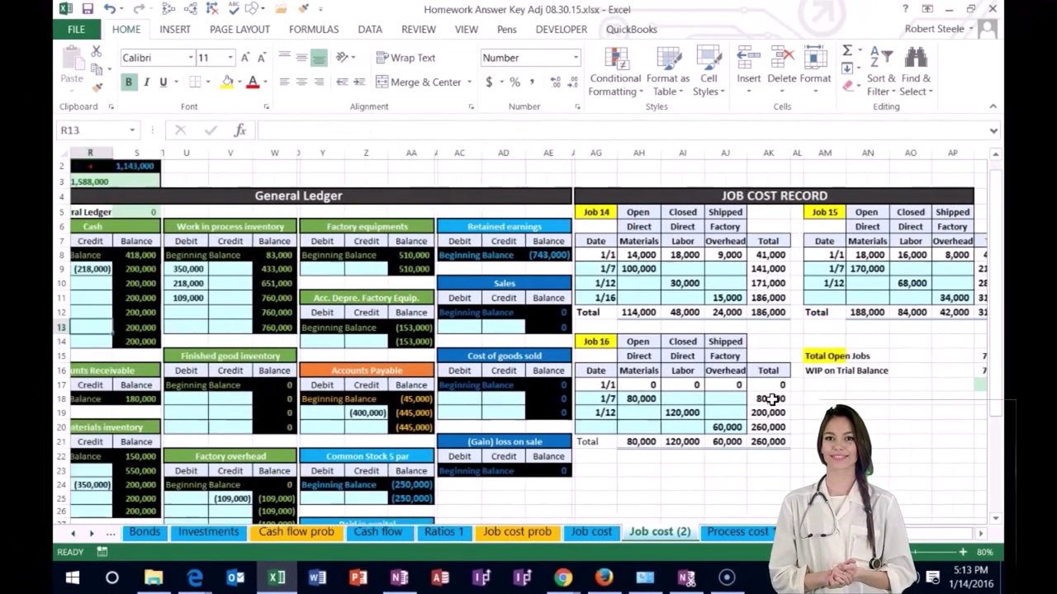
pyautogui.press('Up')
pyautogui.press('Up')
pyautogui.press('Left')
pyautogui.press('Left')
pyautogui.press('Left')
pyautogui.press('Up')
pyautogui.press('Up')
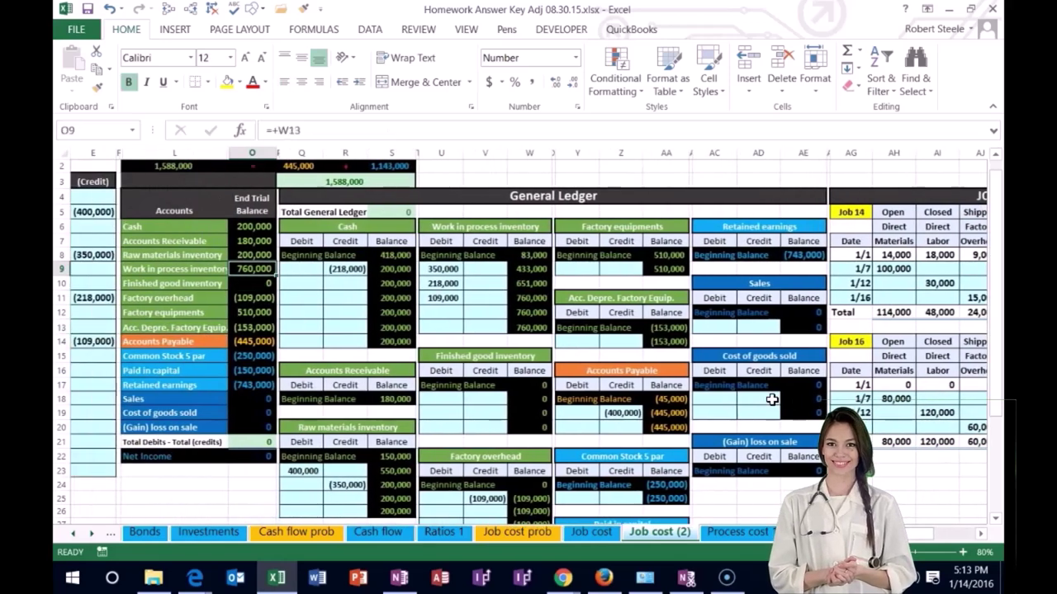
# Start a new journal entry below the 1/16 overhead entry by entering the date 1/20 in B16.
pyautogui.click(961, 551)
pyautogui.click(961, 552)
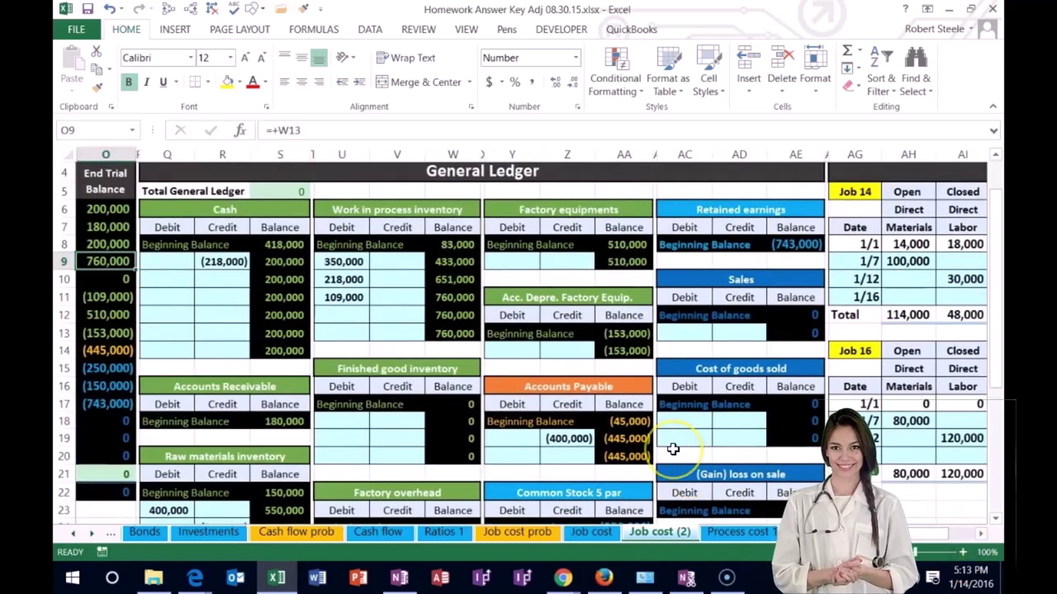
pyautogui.press('Left')
pyautogui.press('Left')
pyautogui.press('Left')
pyautogui.press('Left')
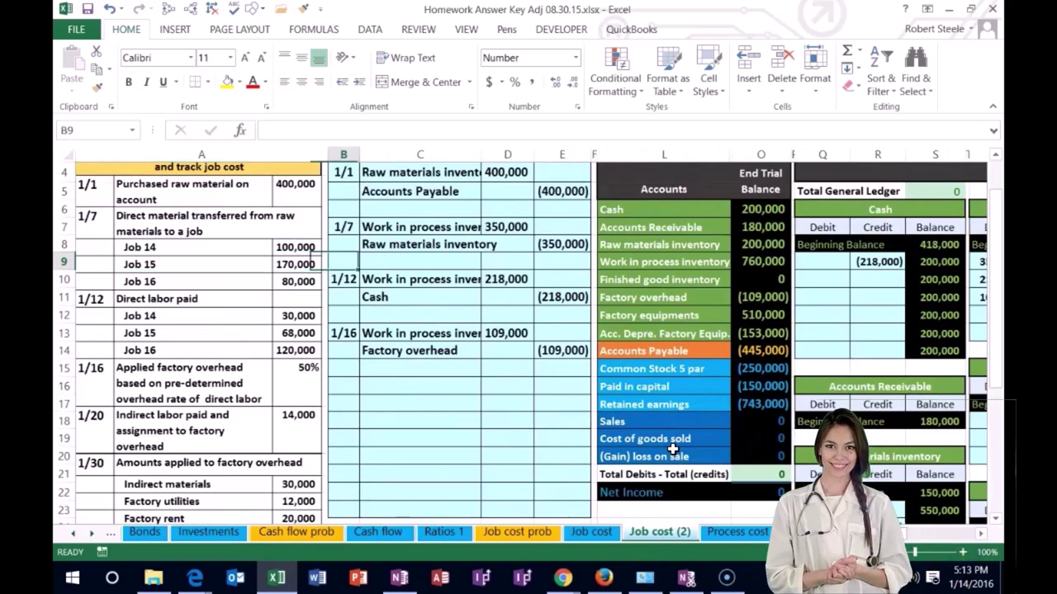
pyautogui.press('Down')
pyautogui.press('Down')
pyautogui.press('Down')
pyautogui.press('Down')
pyautogui.press('Down')
pyautogui.press('Down')
pyautogui.press('Down')
pyautogui.press('Left')
pyautogui.press('Left')
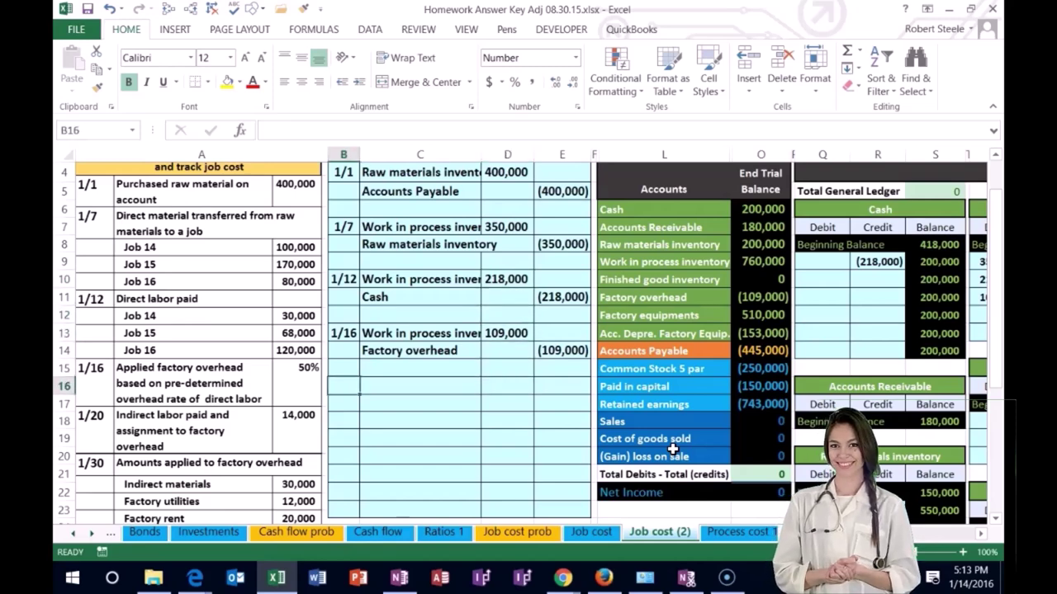
pyautogui.write('1/2')
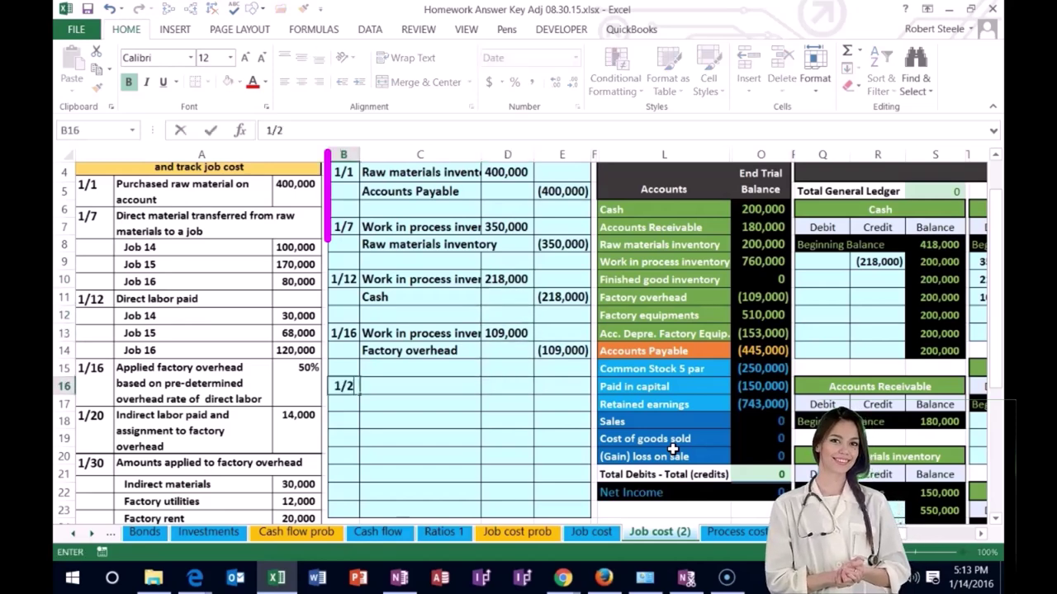
pyautogui.write('0')
pyautogui.press('Return')
pyautogui.press('Tab')
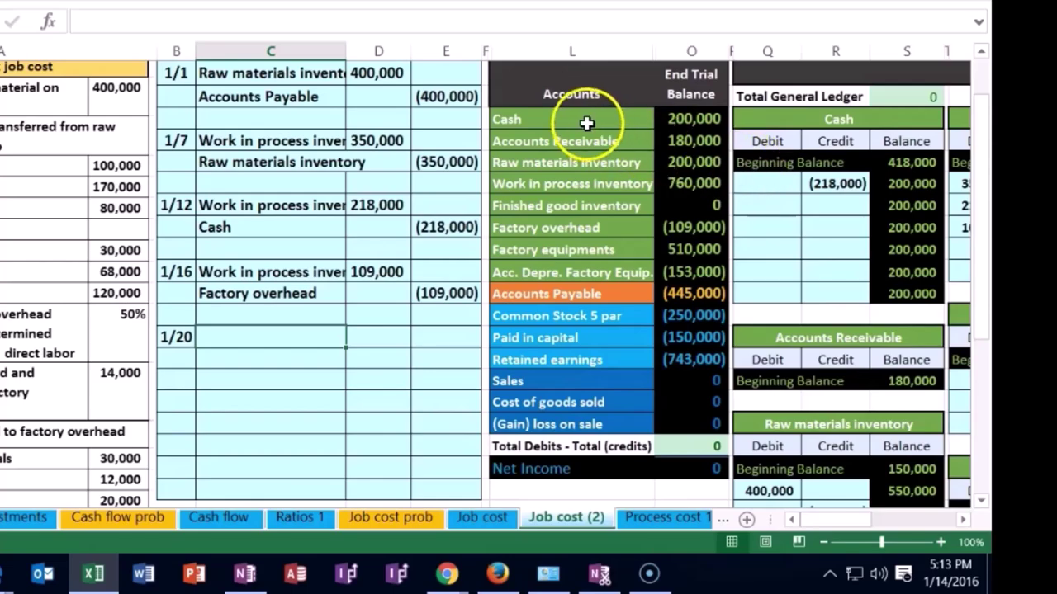
# Check the Cash account on the trial balance, and copy its name as values into C17 as the credit account of the 1/20 entry.
pyautogui.click(635, 121)
pyautogui.moveTo(635, 120); pyautogui.dragTo(661, 120)
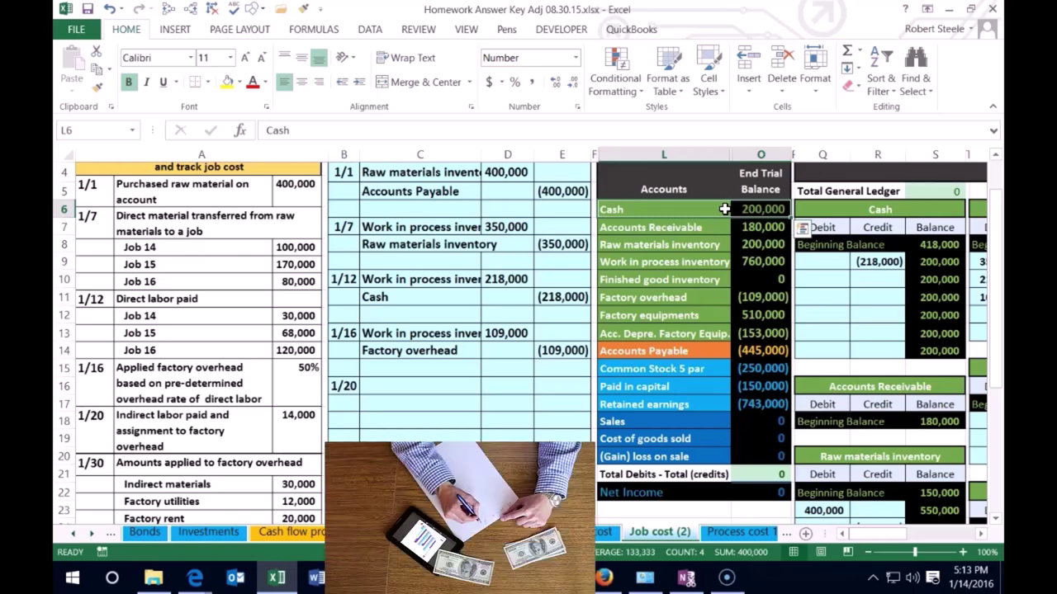
pyautogui.click(754, 209)
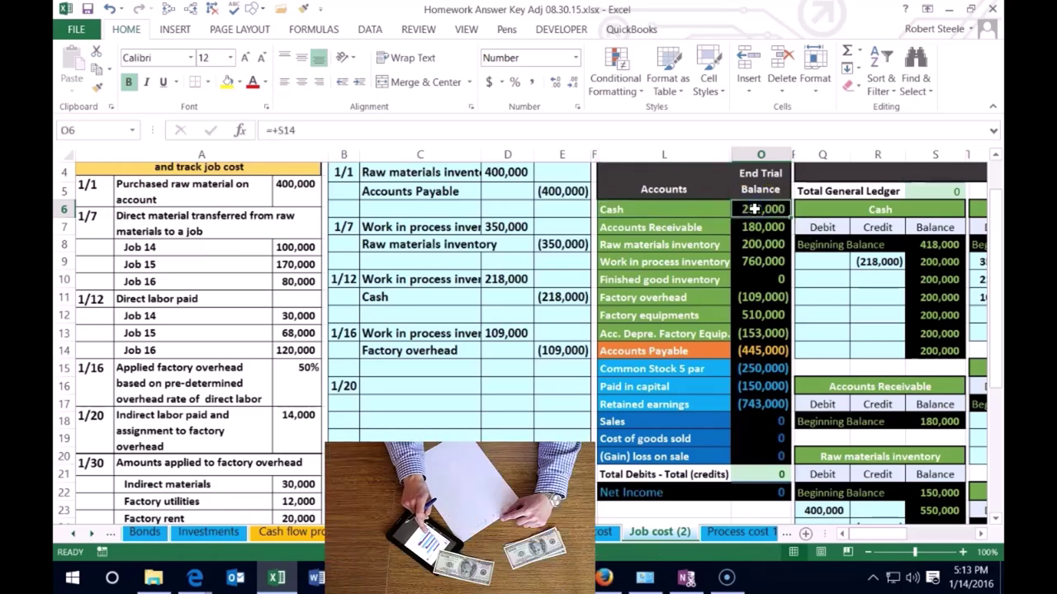
pyautogui.click(667, 207)
pyautogui.rightClick(668, 208)
pyautogui.click(688, 233)
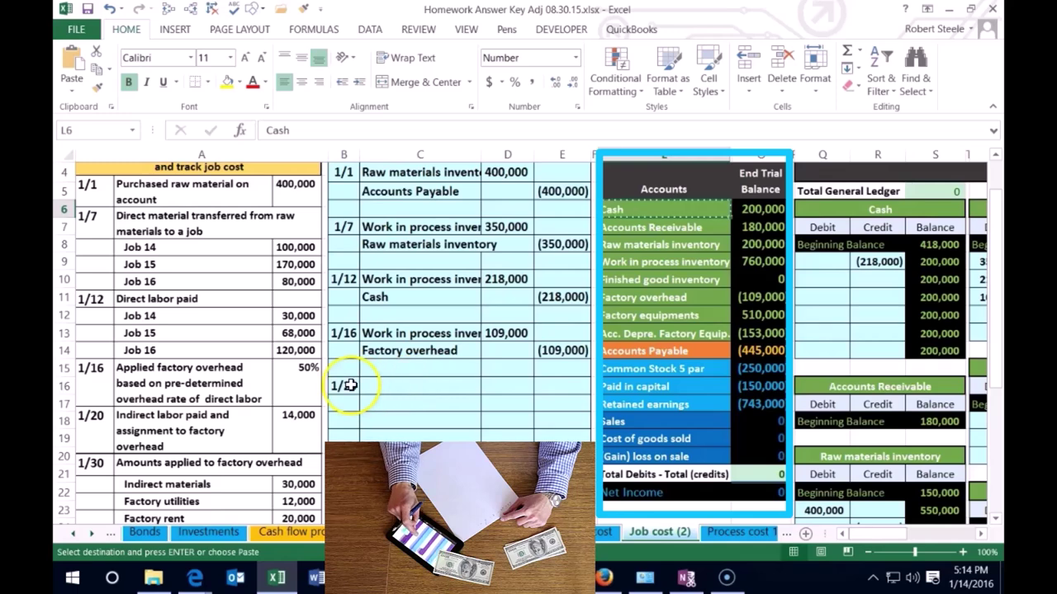
pyautogui.rightClick(372, 403)
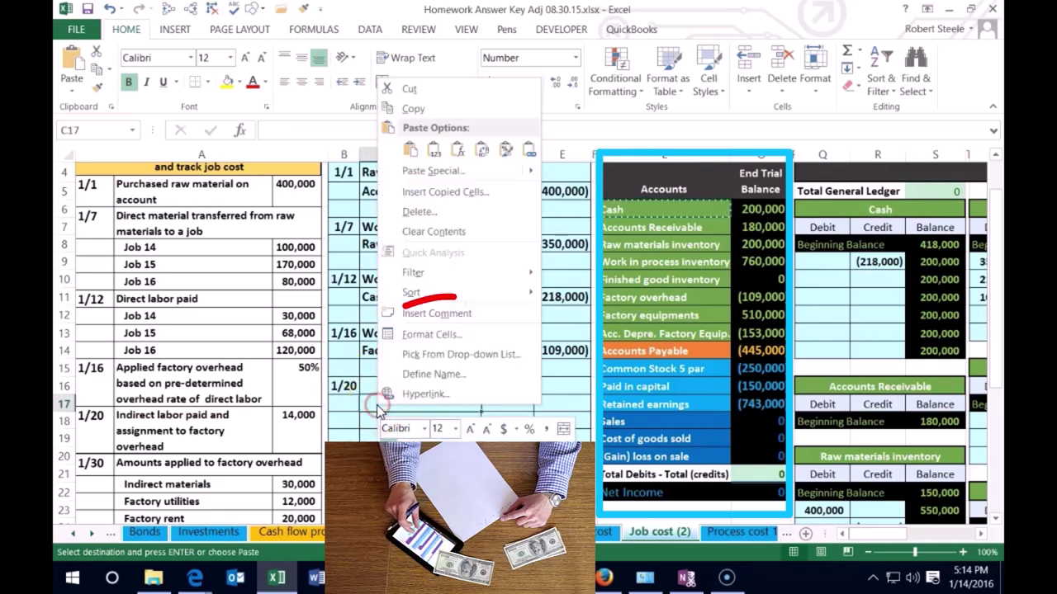
pyautogui.click(436, 152)
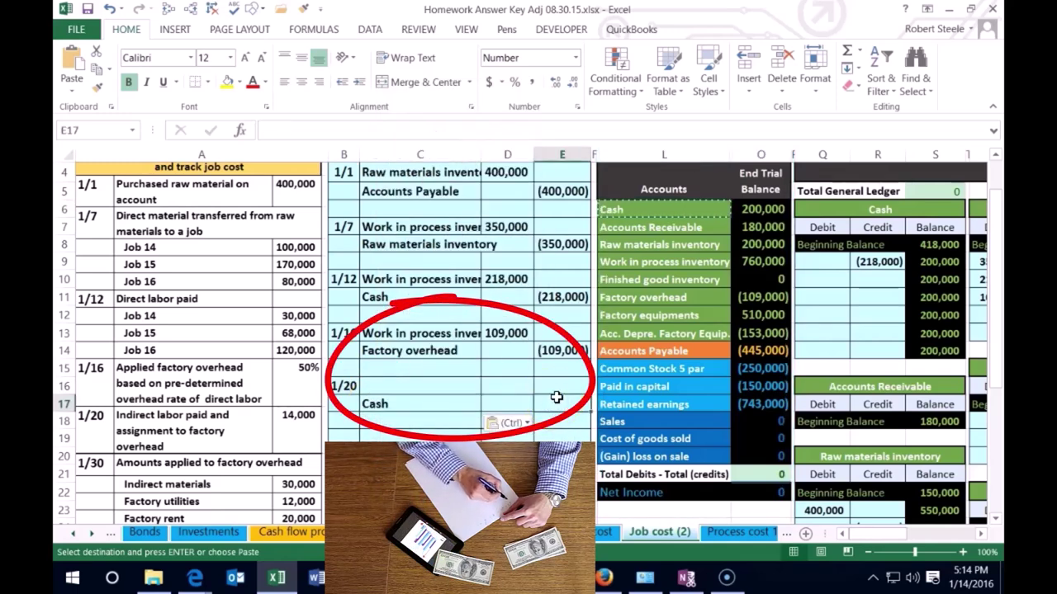
# Enter the 1/20 indirect labor amounts: a credit of -14000 to Cash in E17 and a debit of 14,000 in D16.
pyautogui.write('-14')
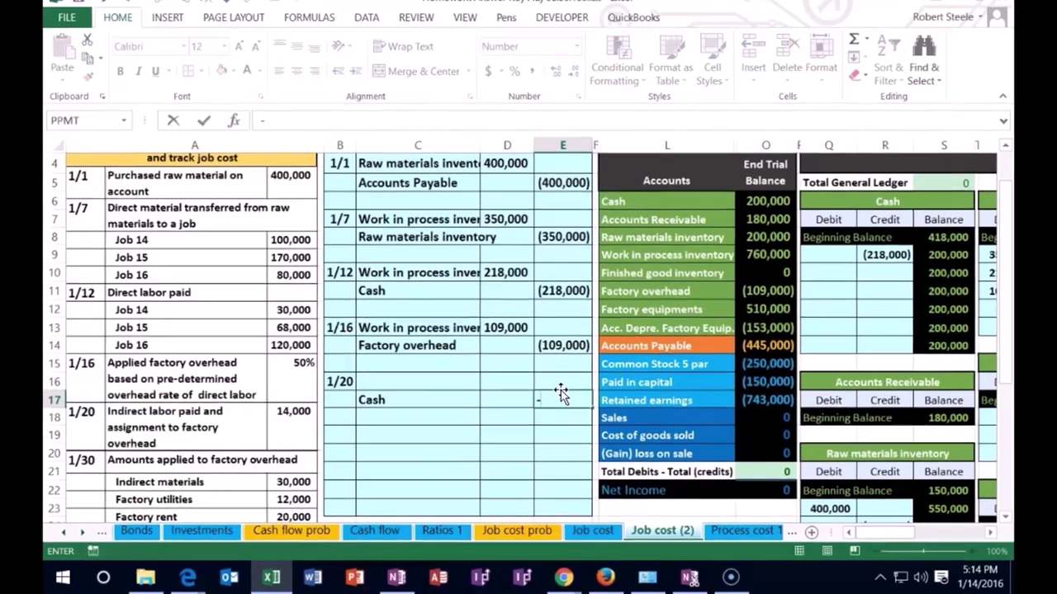
pyautogui.write('000')
pyautogui.press('Return')
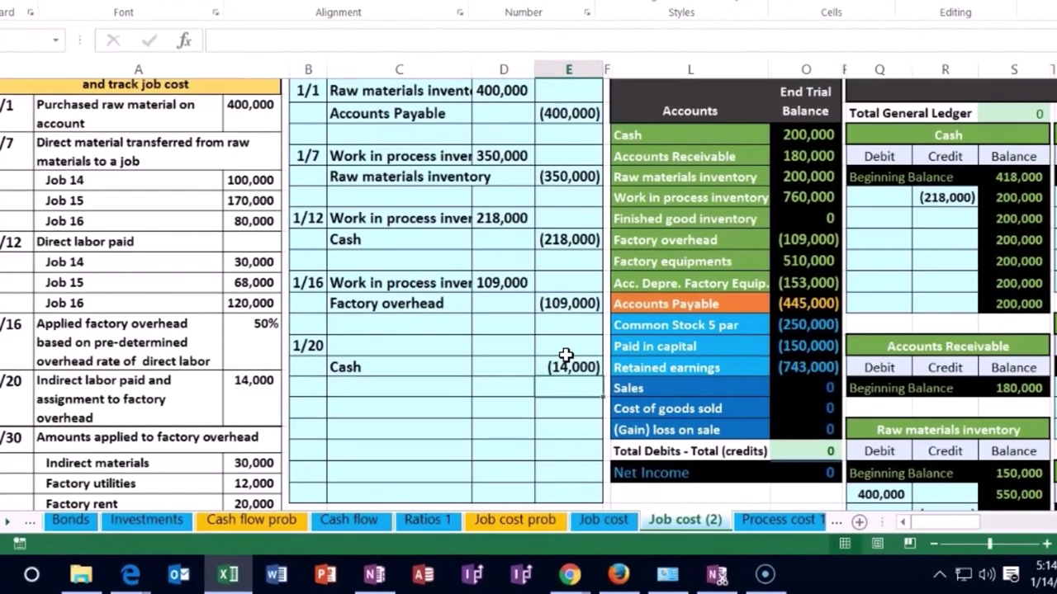
pyautogui.write('1')
pyautogui.write('4,000')
pyautogui.press('Return')
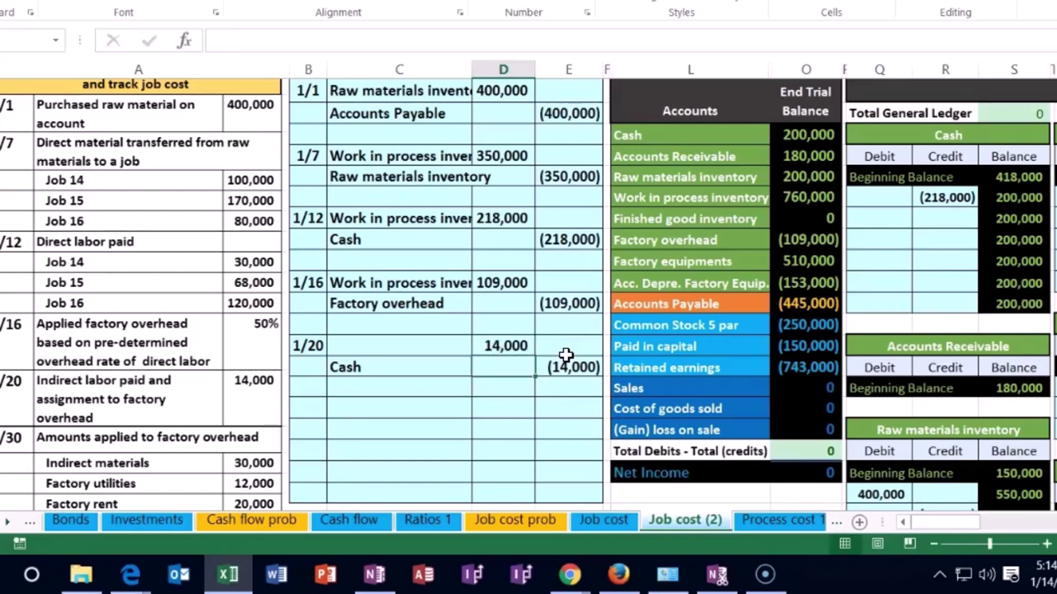